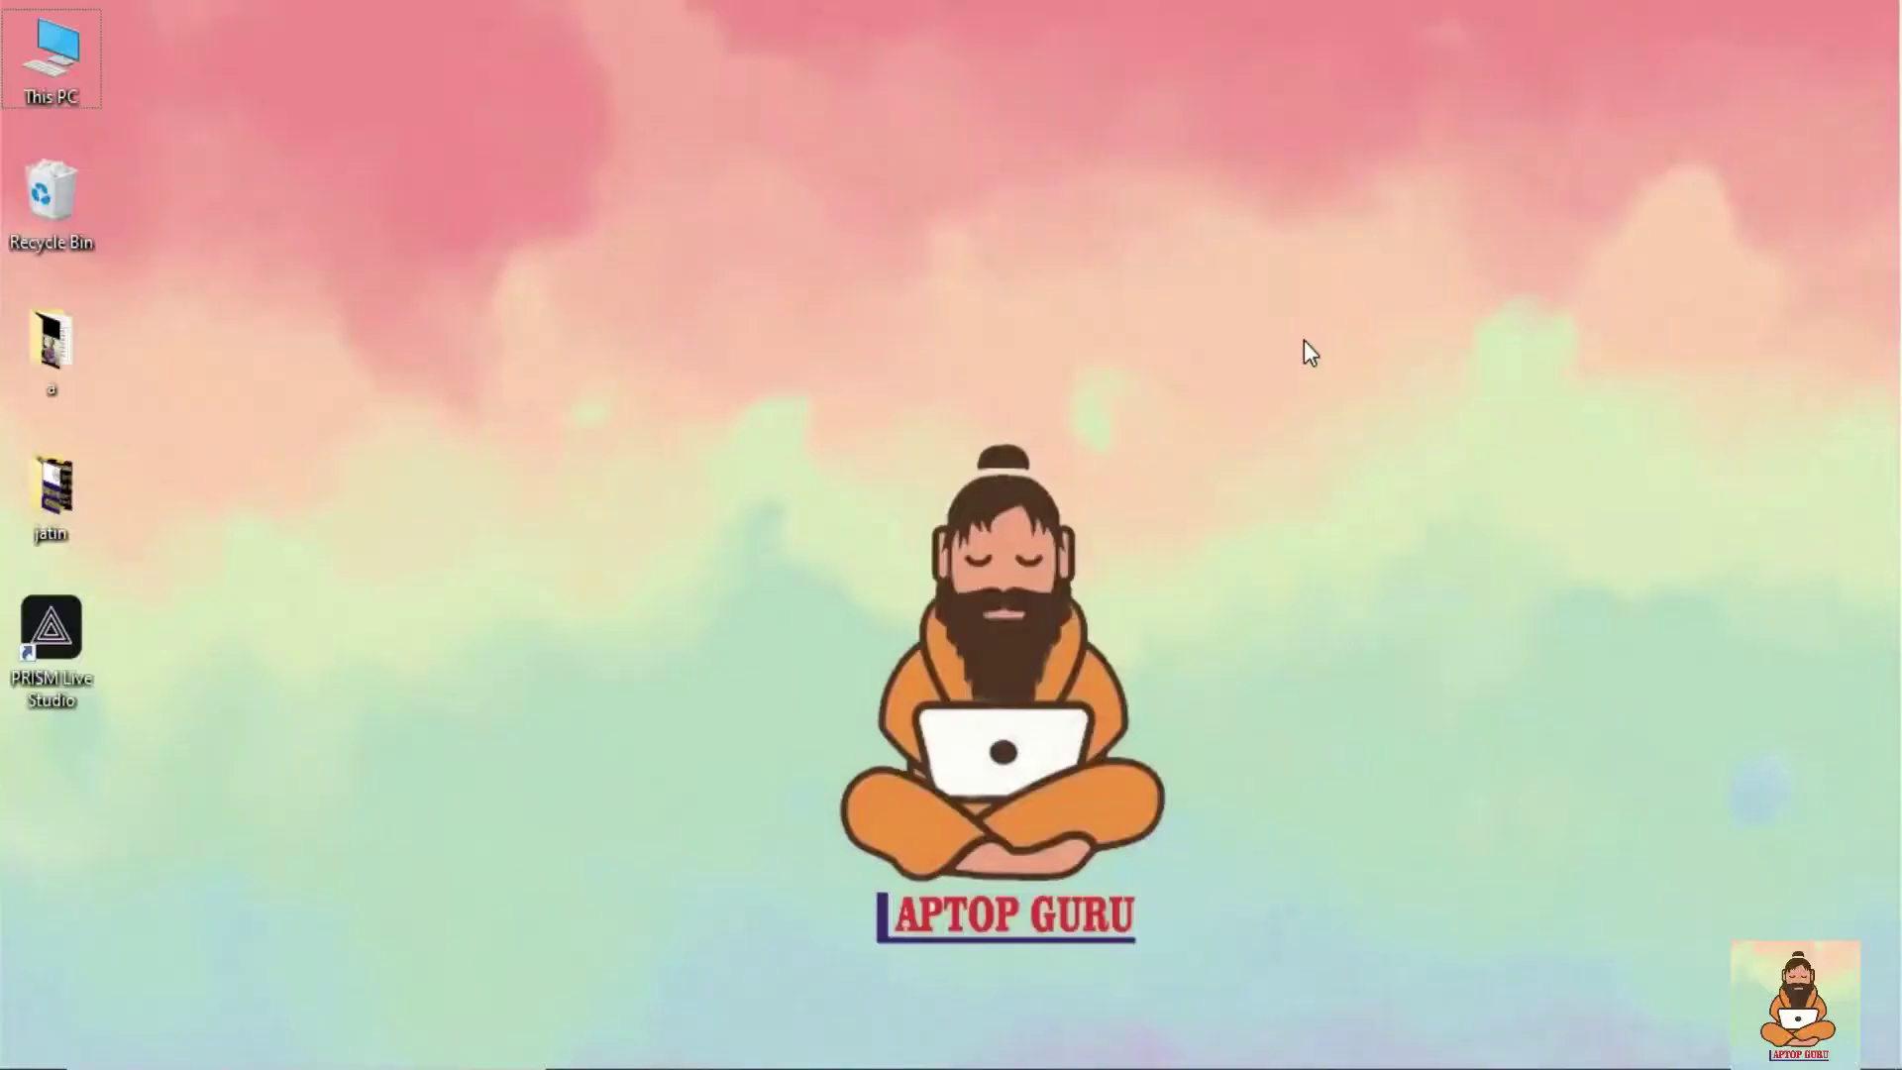
# Step: Refresh the desktop three times
pyautogui.rightClick(1304, 343)
pyautogui.click(1389, 439)
pyautogui.rightClick(1187, 330)
pyautogui.click(1281, 433)
pyautogui.moveTo(681, 359)
pyautogui.mouseDown()
pyautogui.moveTo(1306, 1068)
pyautogui.moveTo(1299, 985)
pyautogui.mouseUp()
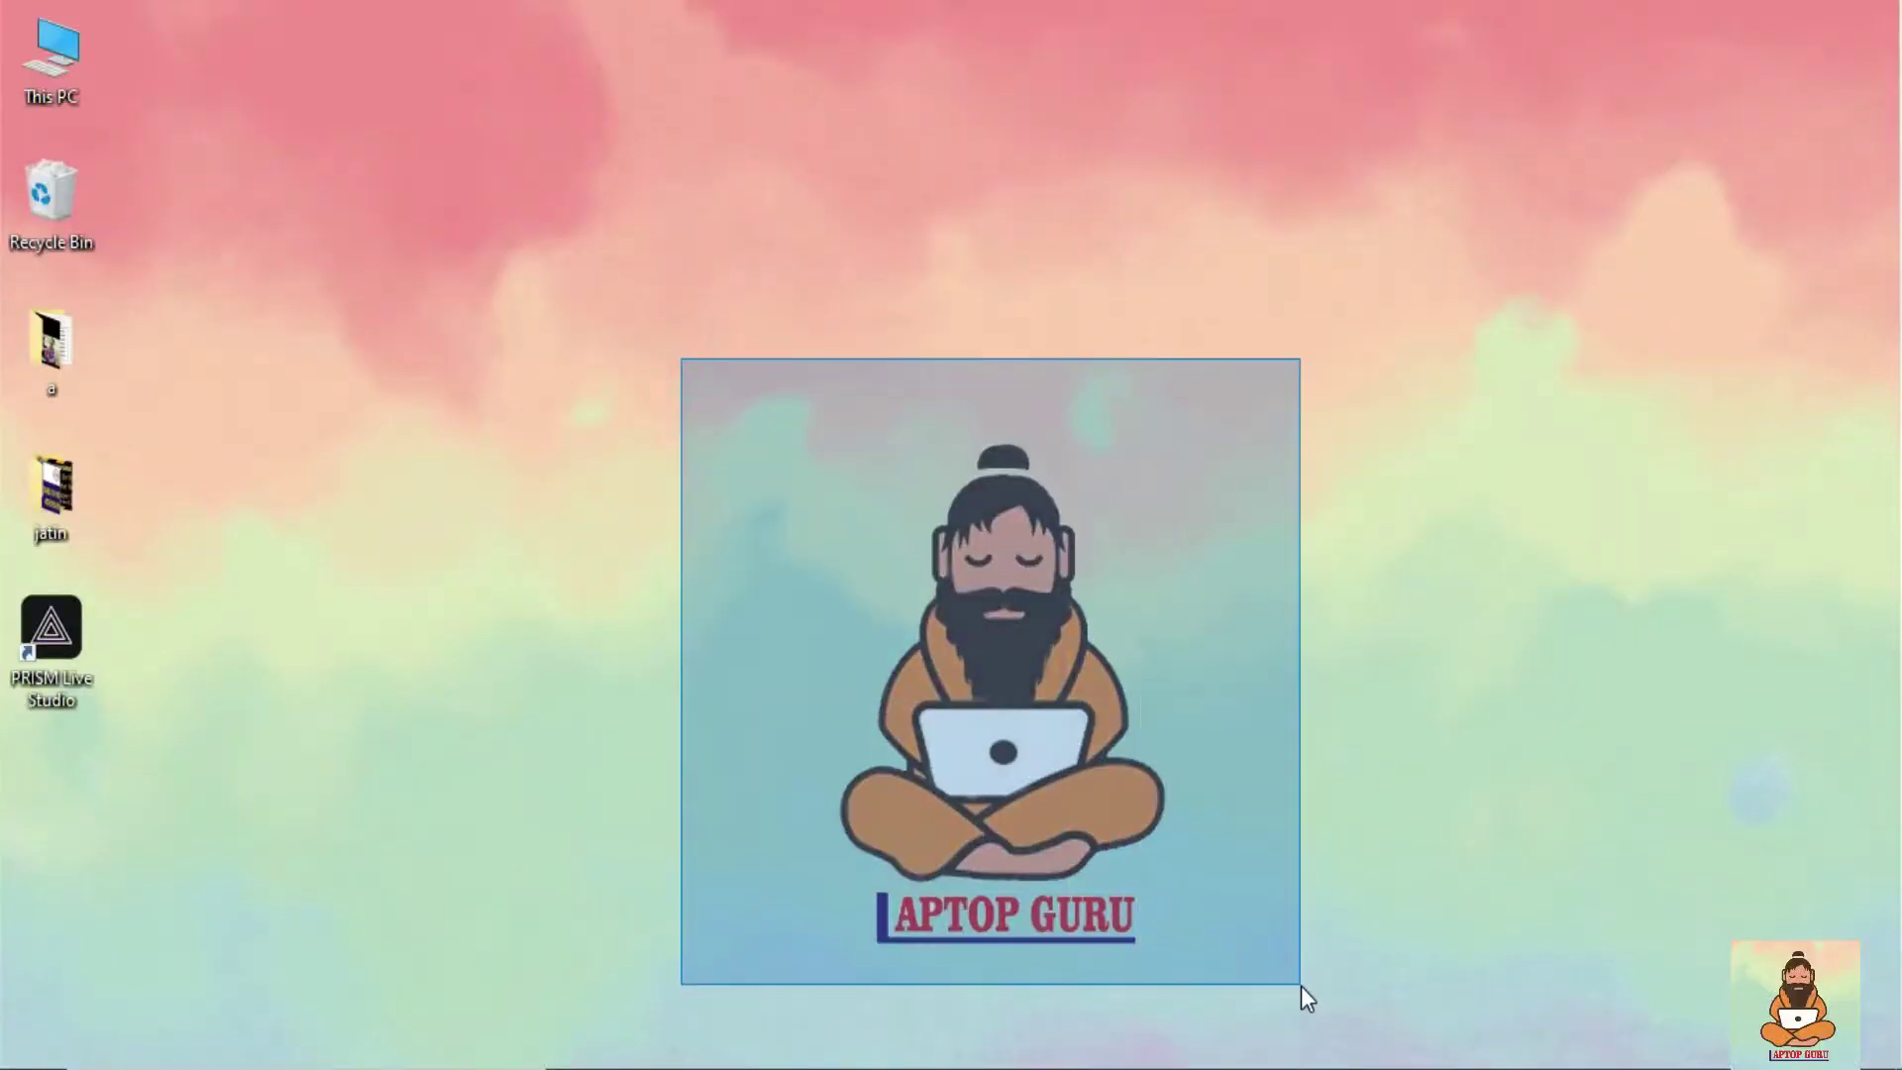
pyautogui.rightClick(400, 501)
pyautogui.click(497, 591)
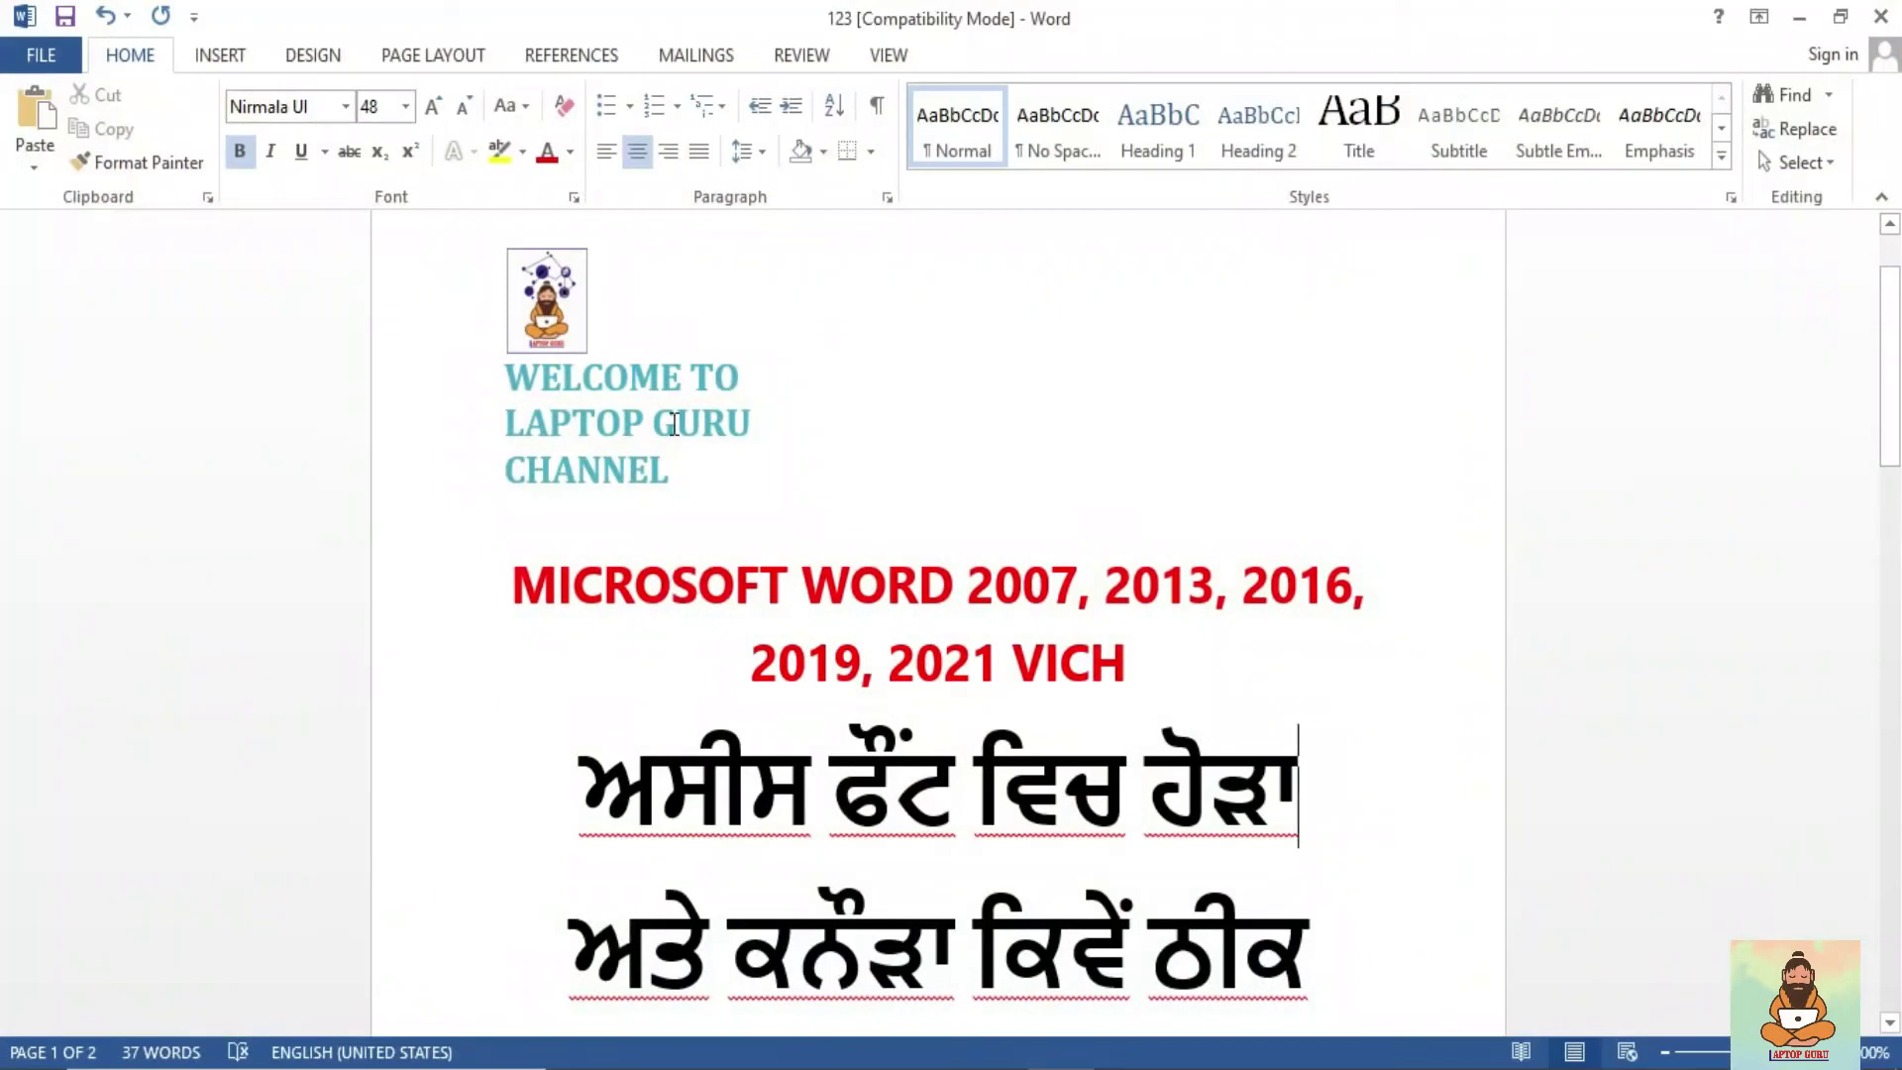
# Step: Select the WELCOME TO LAPTOP GURU CHANNEL and red MICROSOFT WORD headings, then scroll down the document
pyautogui.moveTo(500, 376); pyautogui.dragTo(668, 474)
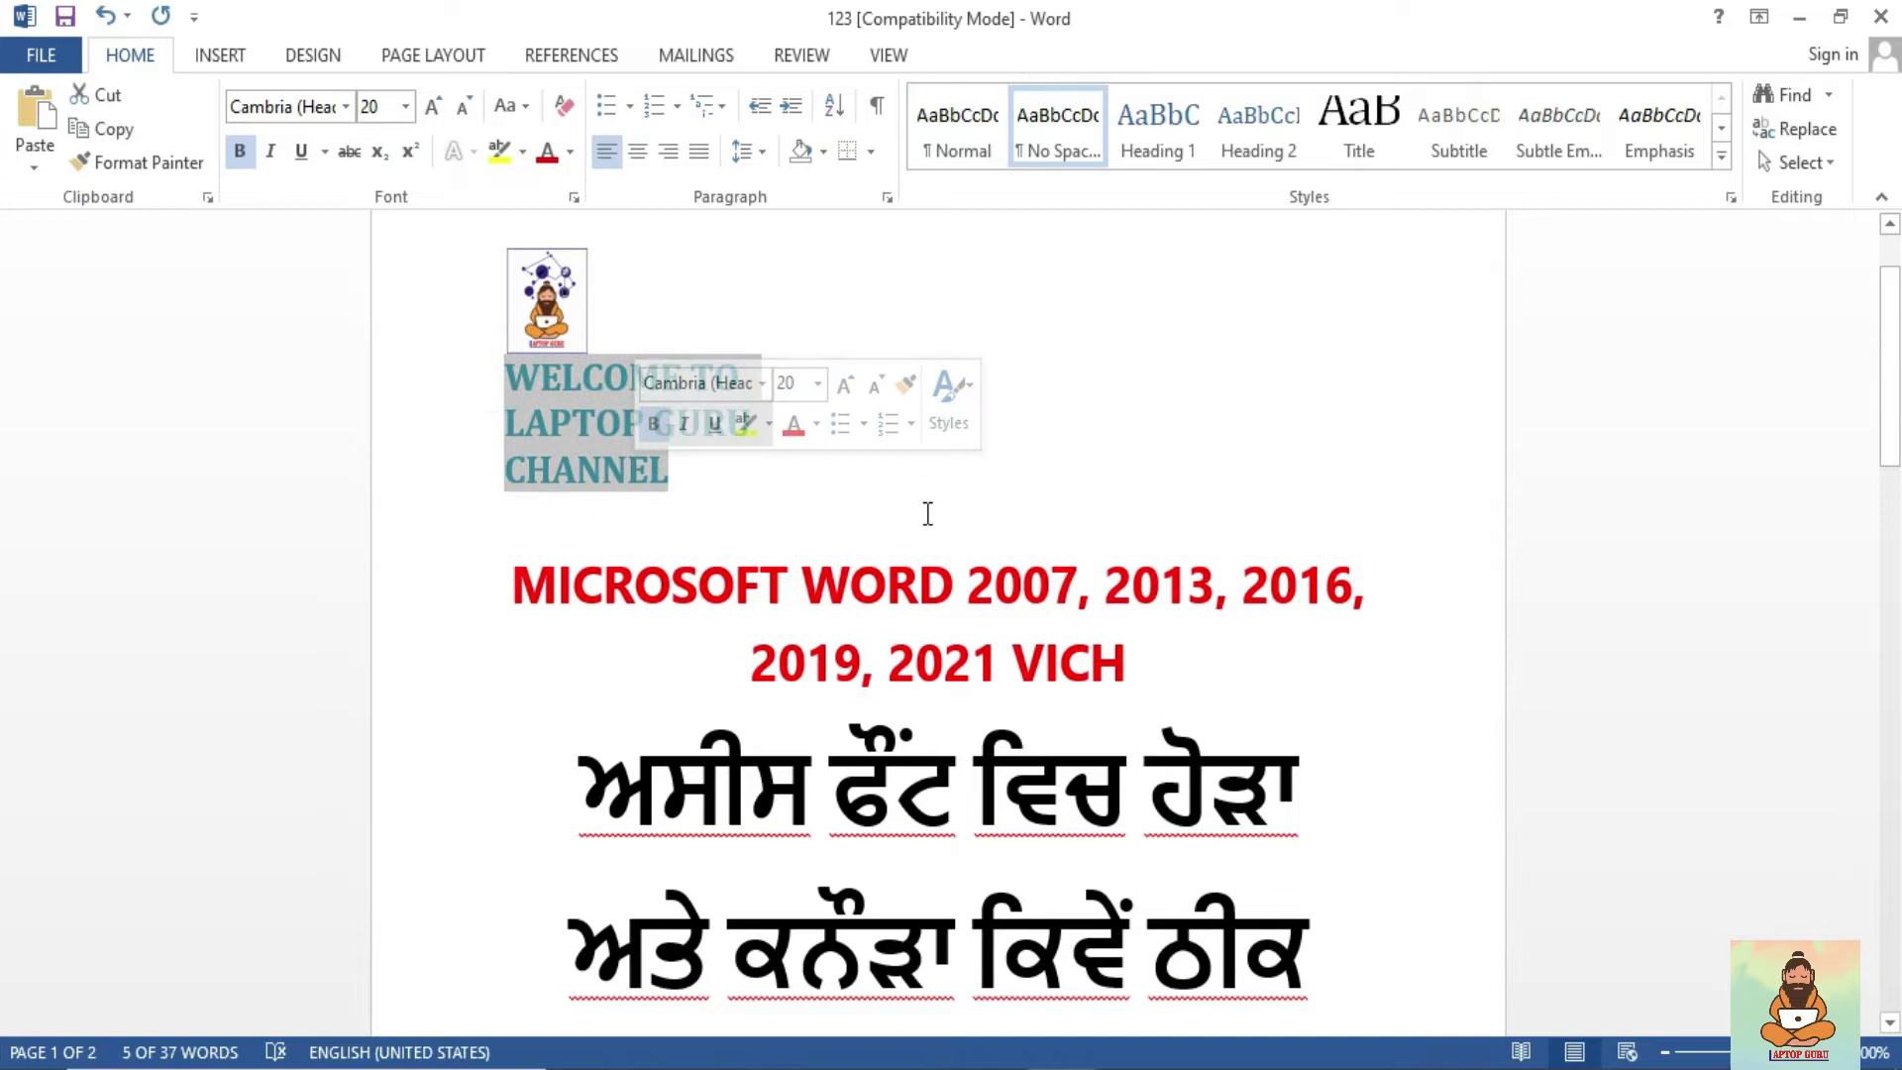
pyautogui.click(927, 513)
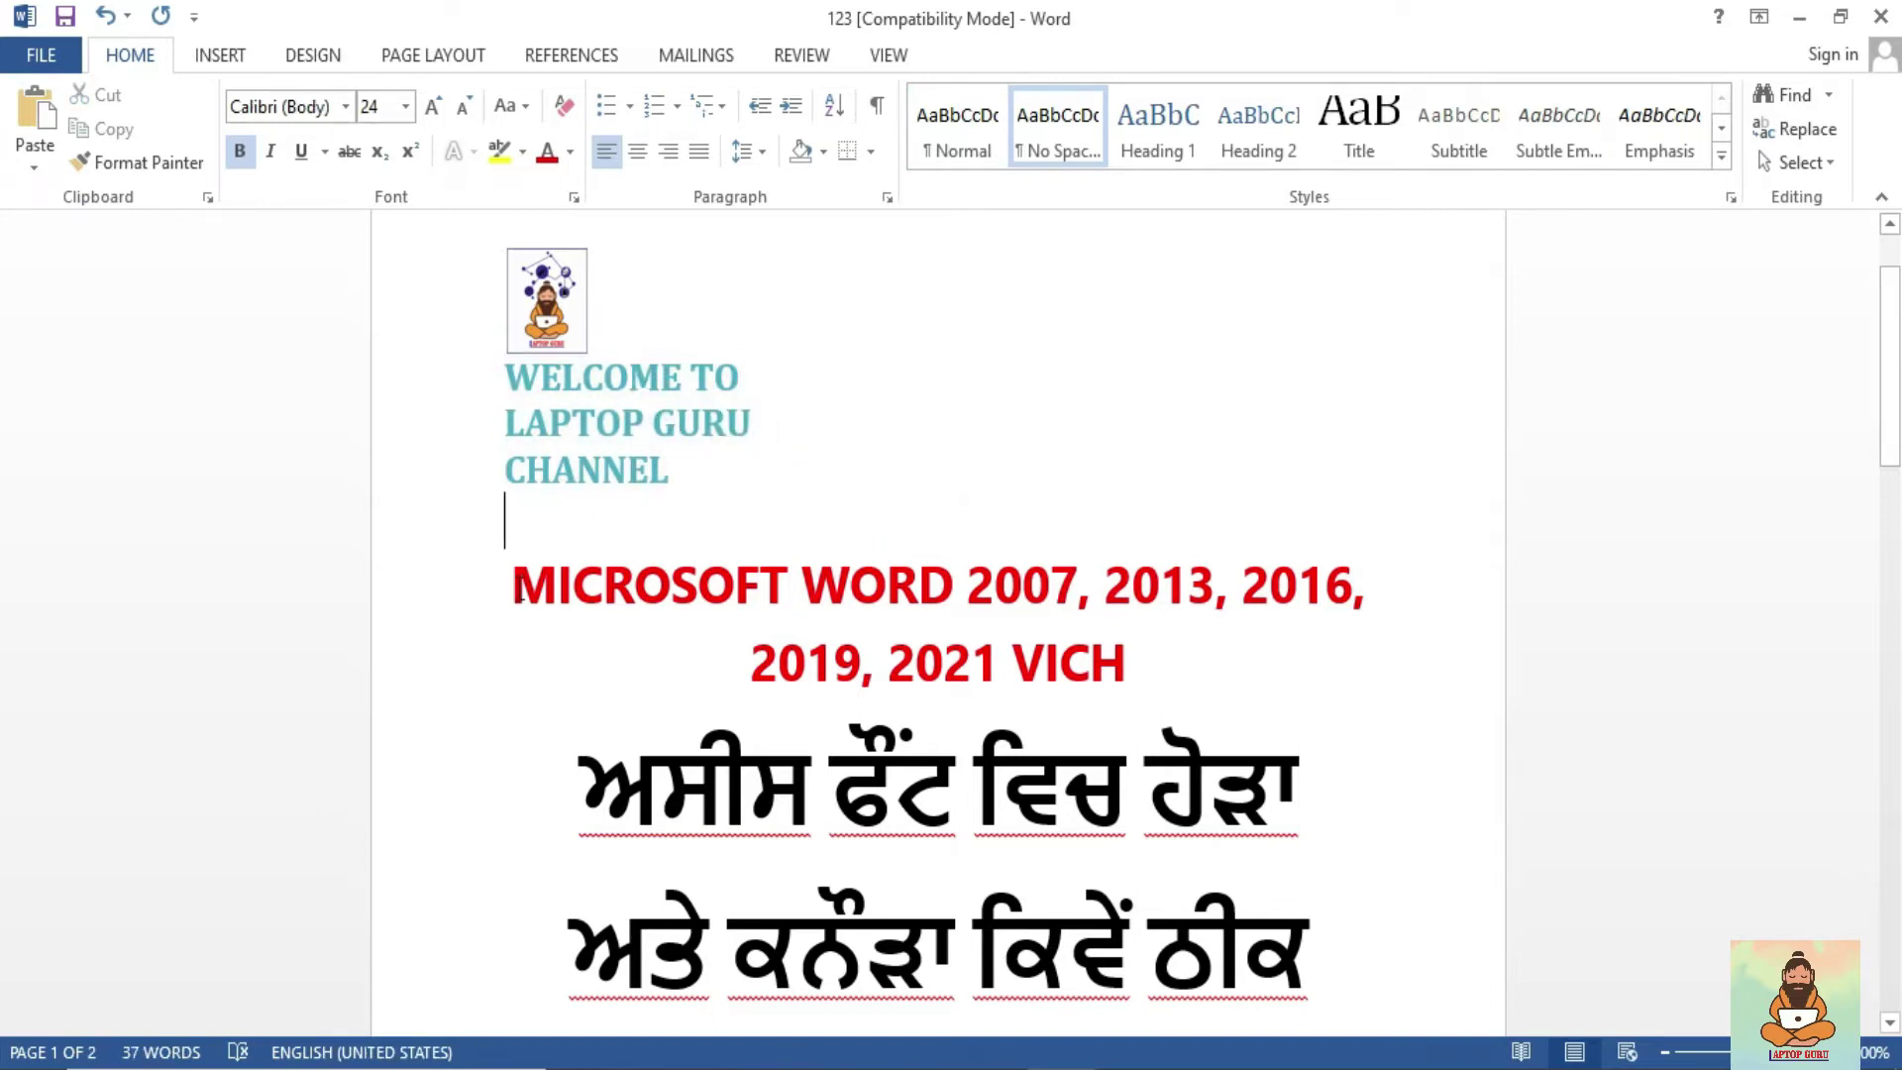
pyautogui.moveTo(517, 587); pyautogui.dragTo(1127, 671)
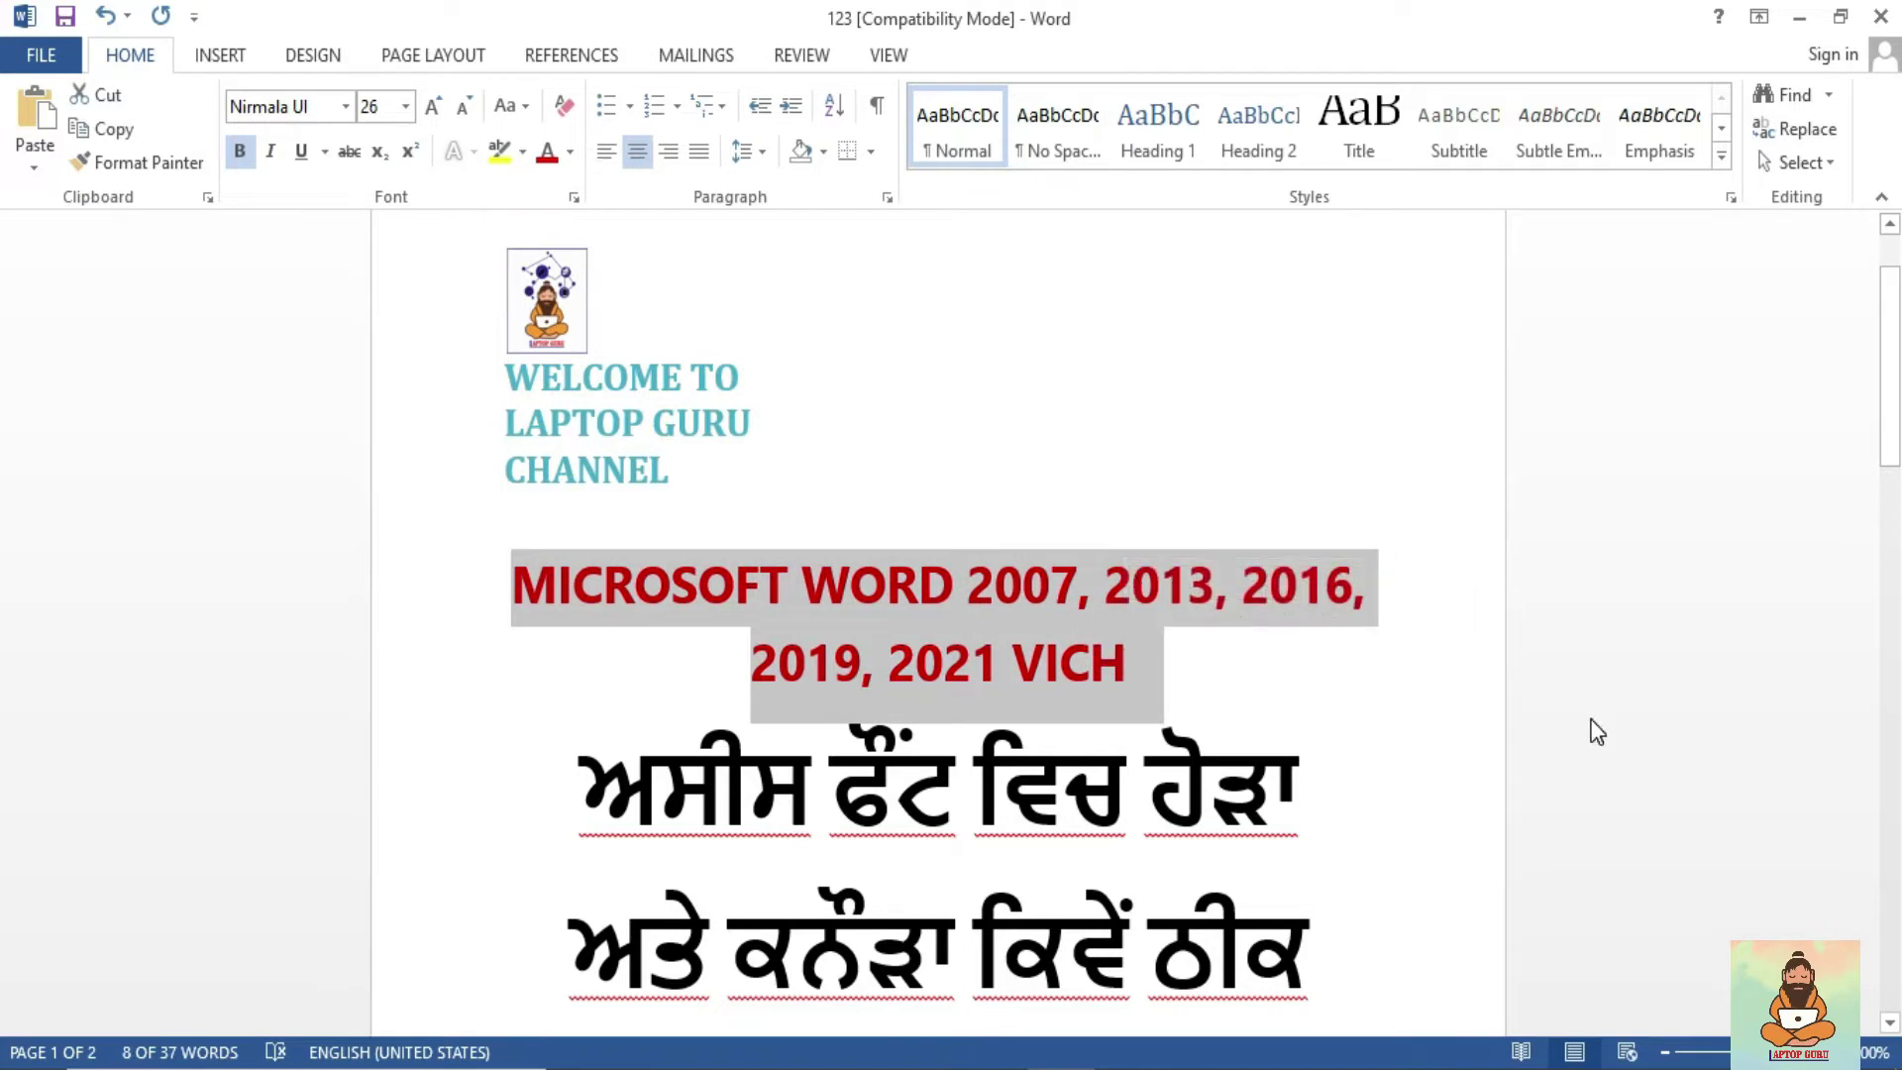
pyautogui.scroll(-1, 1597, 731)
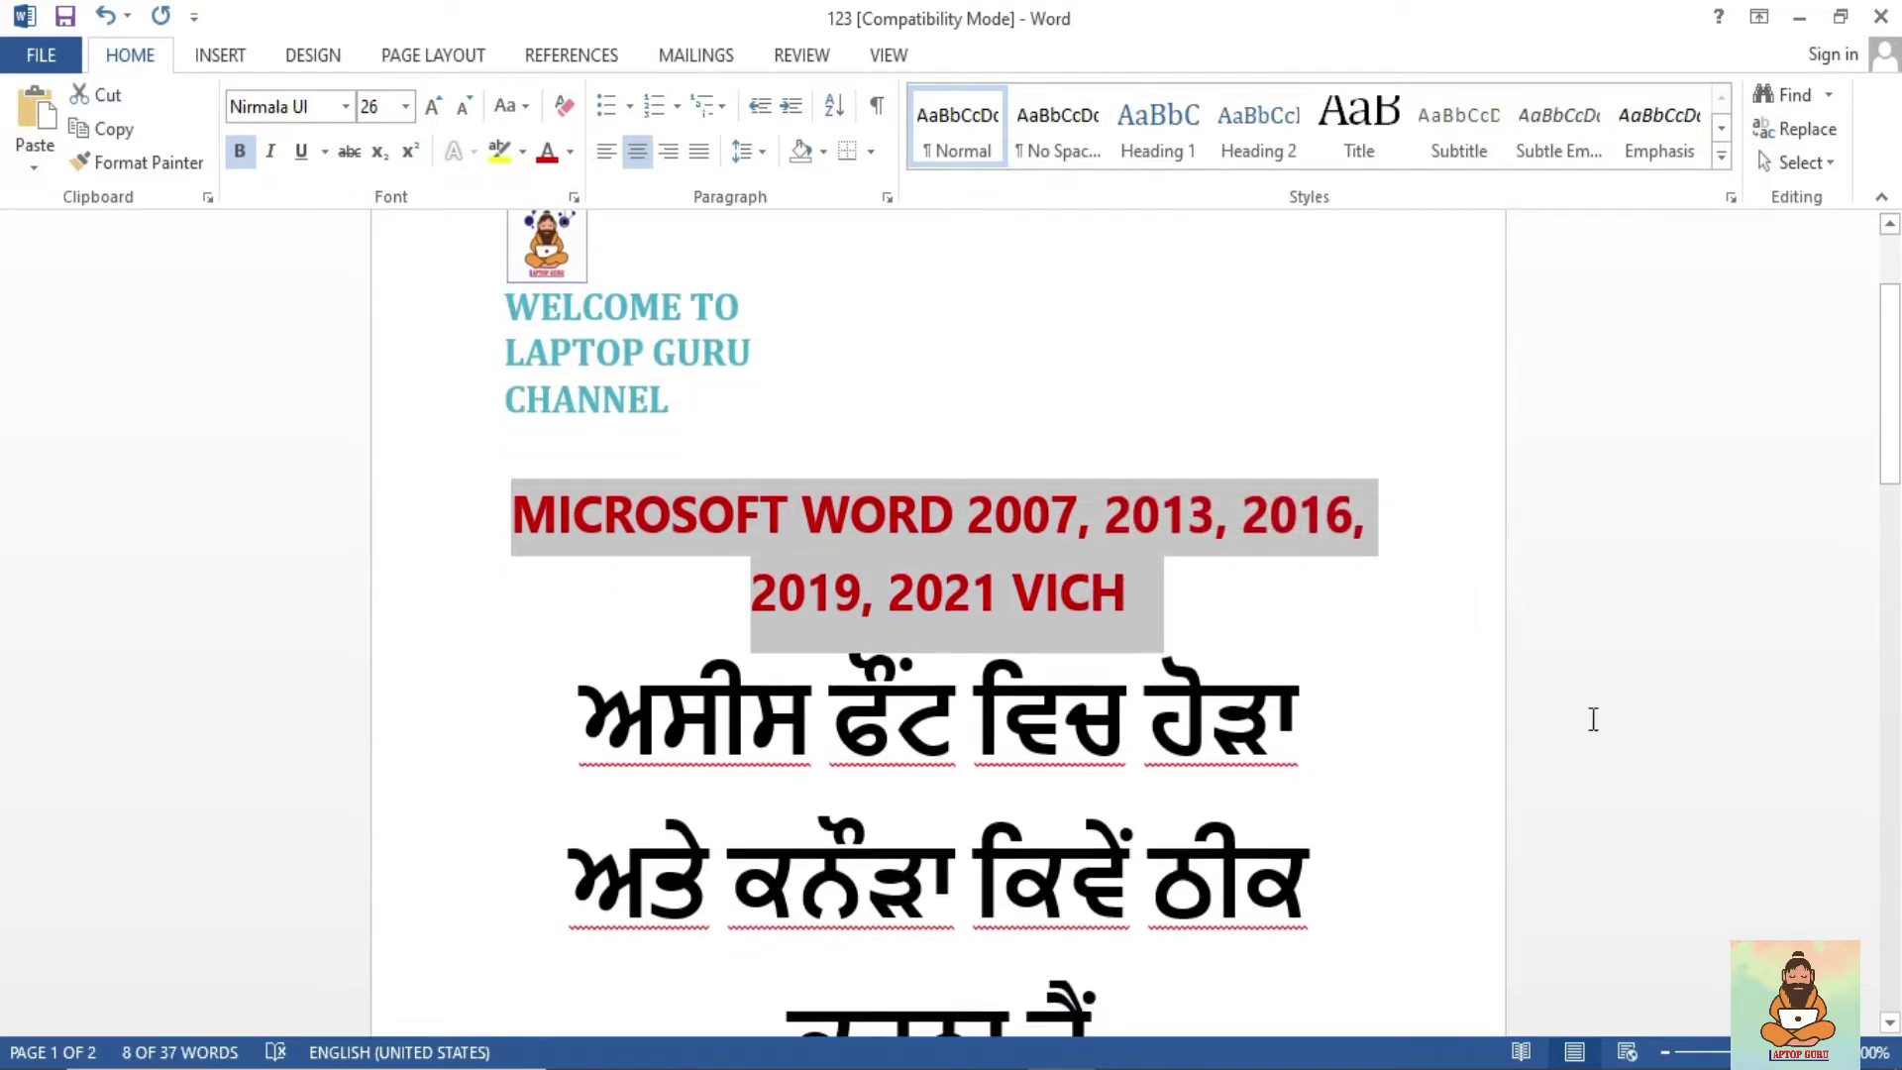
pyautogui.scroll(-1, 1593, 719)
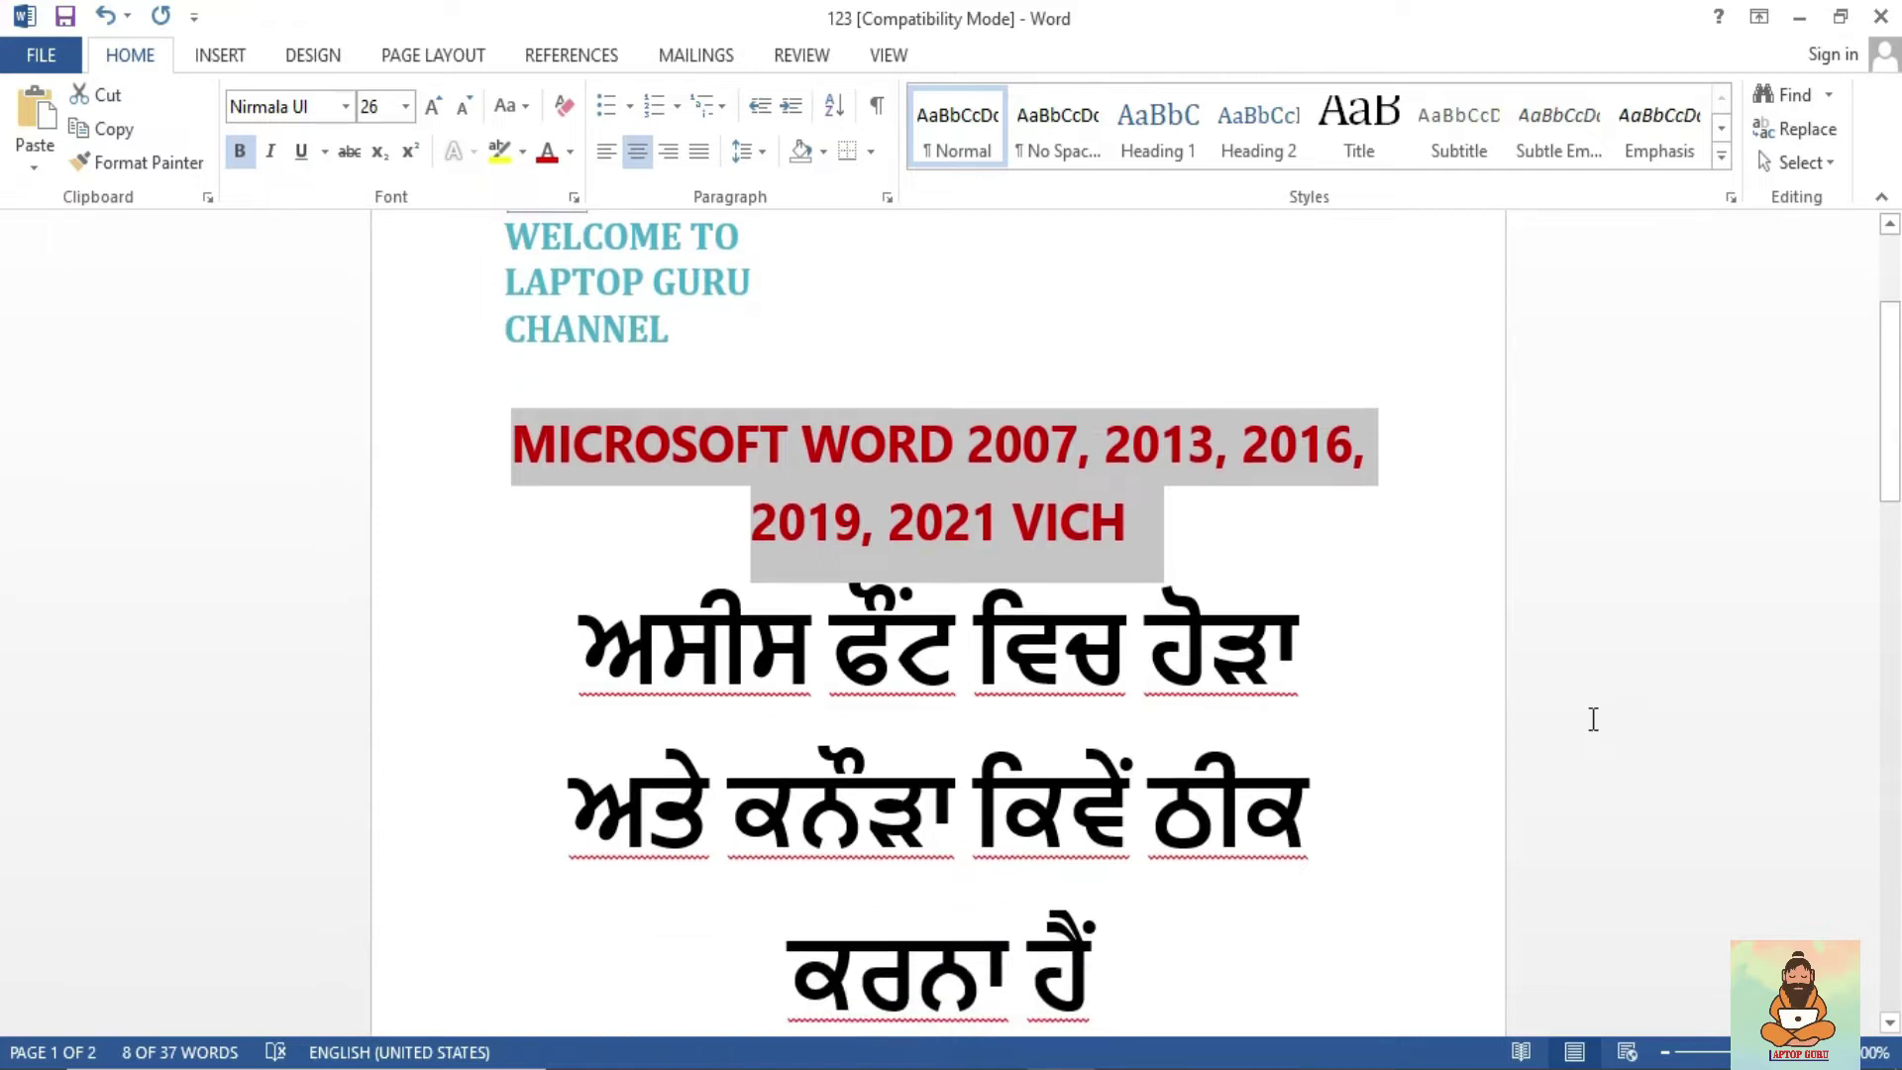
pyautogui.scroll(-1, 1592, 719)
pyautogui.scroll(-2, 1593, 719)
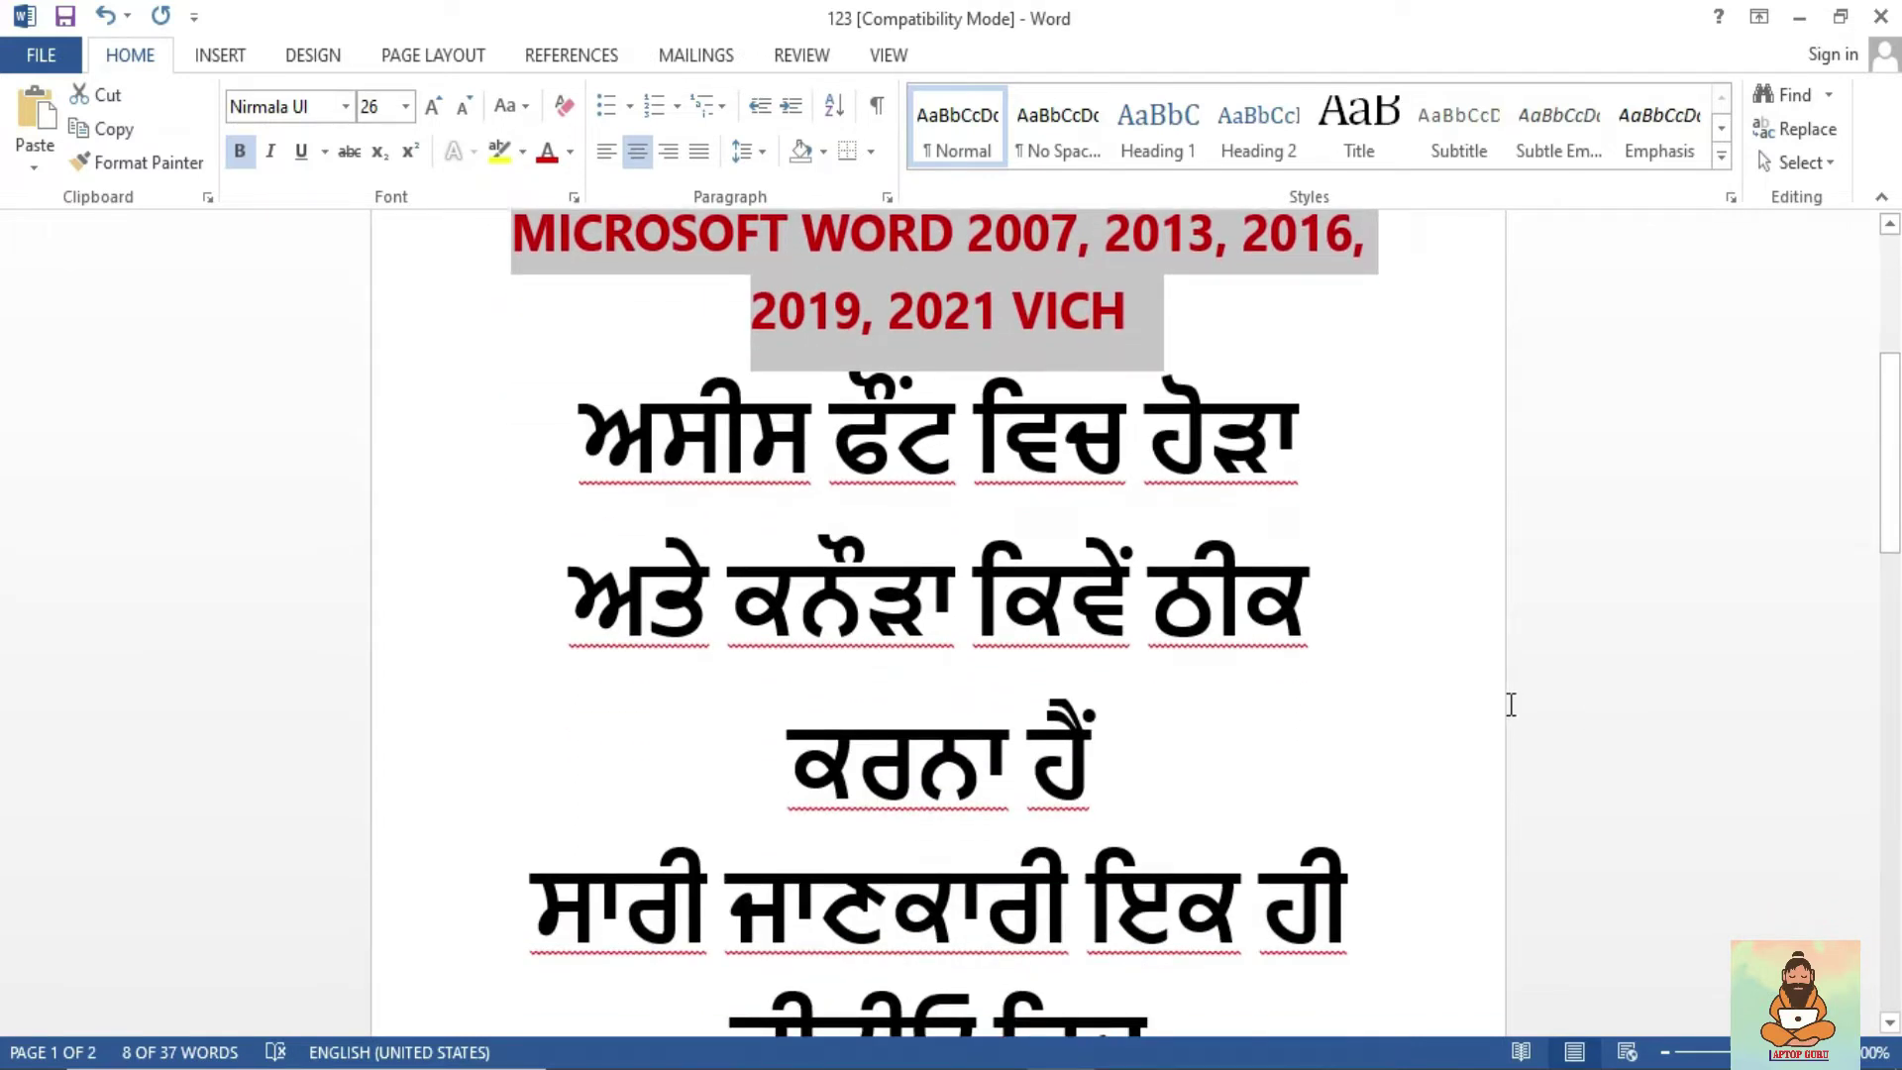
pyautogui.scroll(-1, 1510, 704)
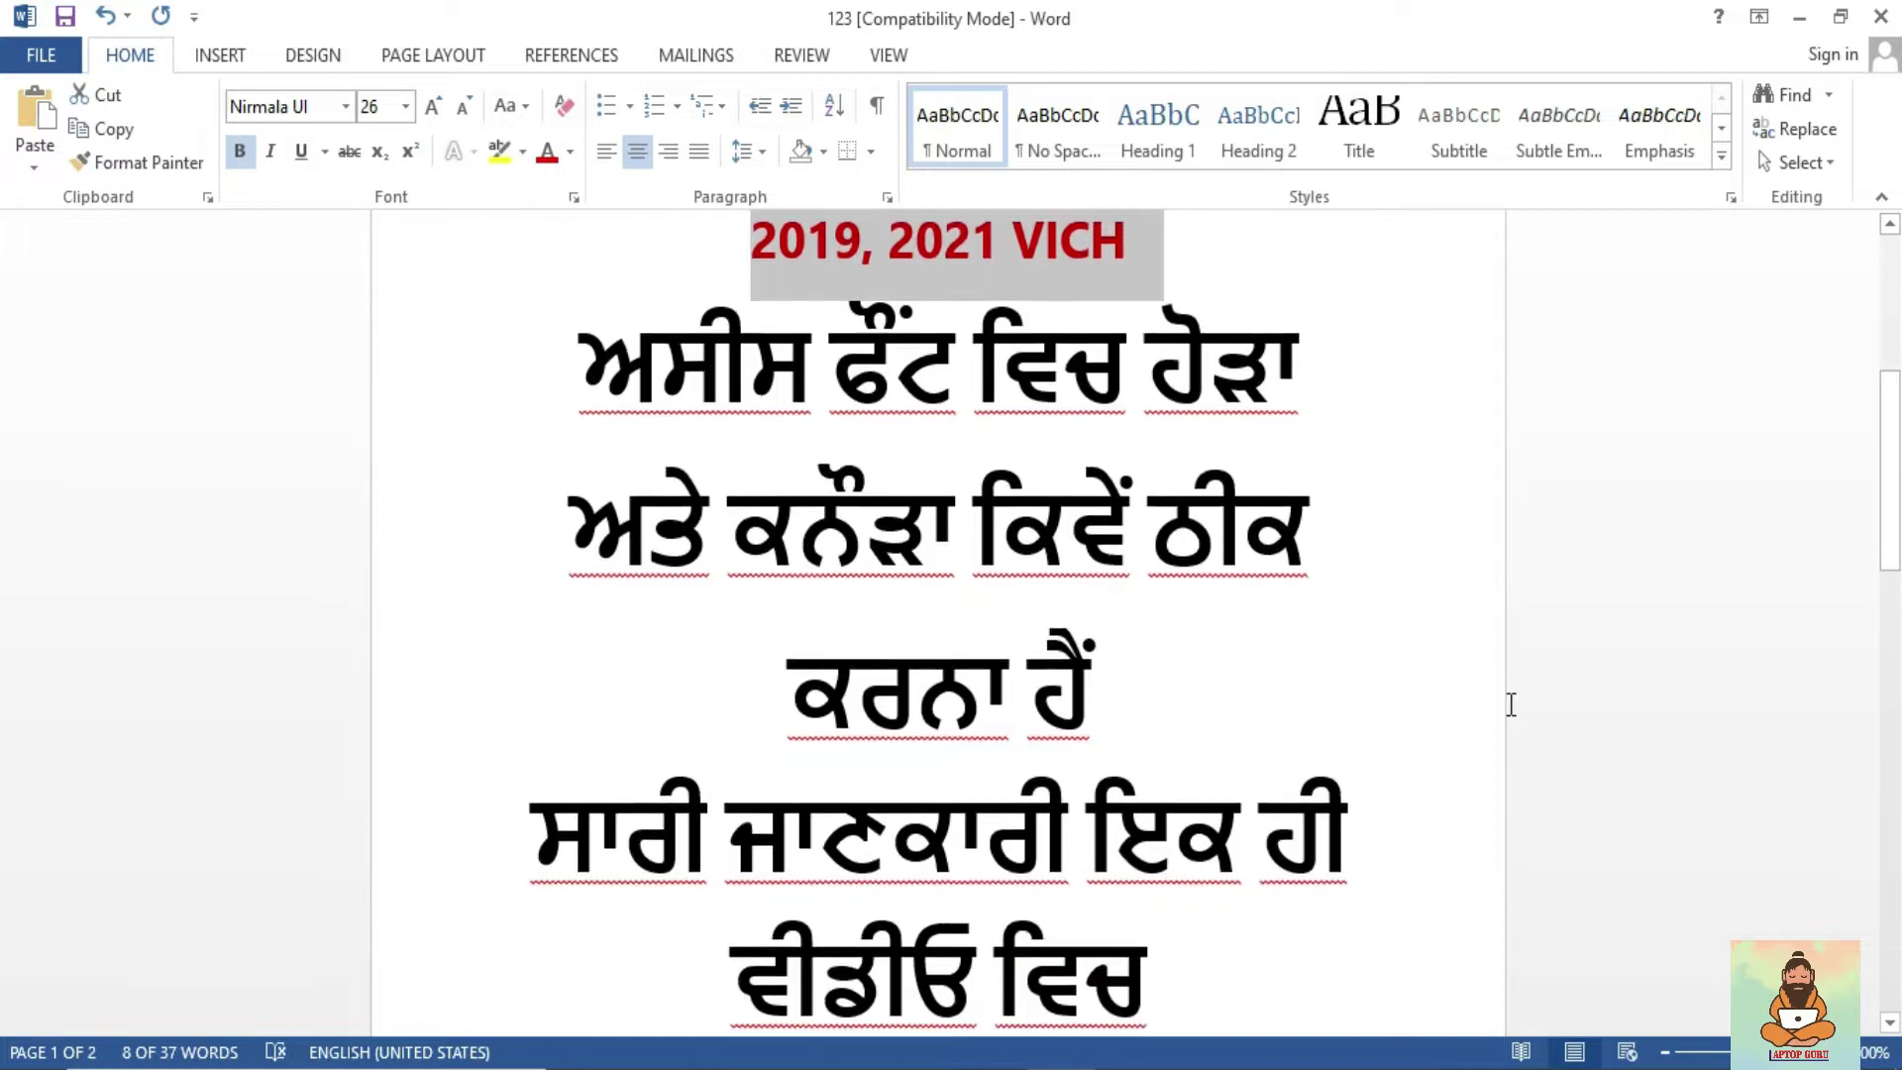
pyautogui.scroll(-1, 1510, 704)
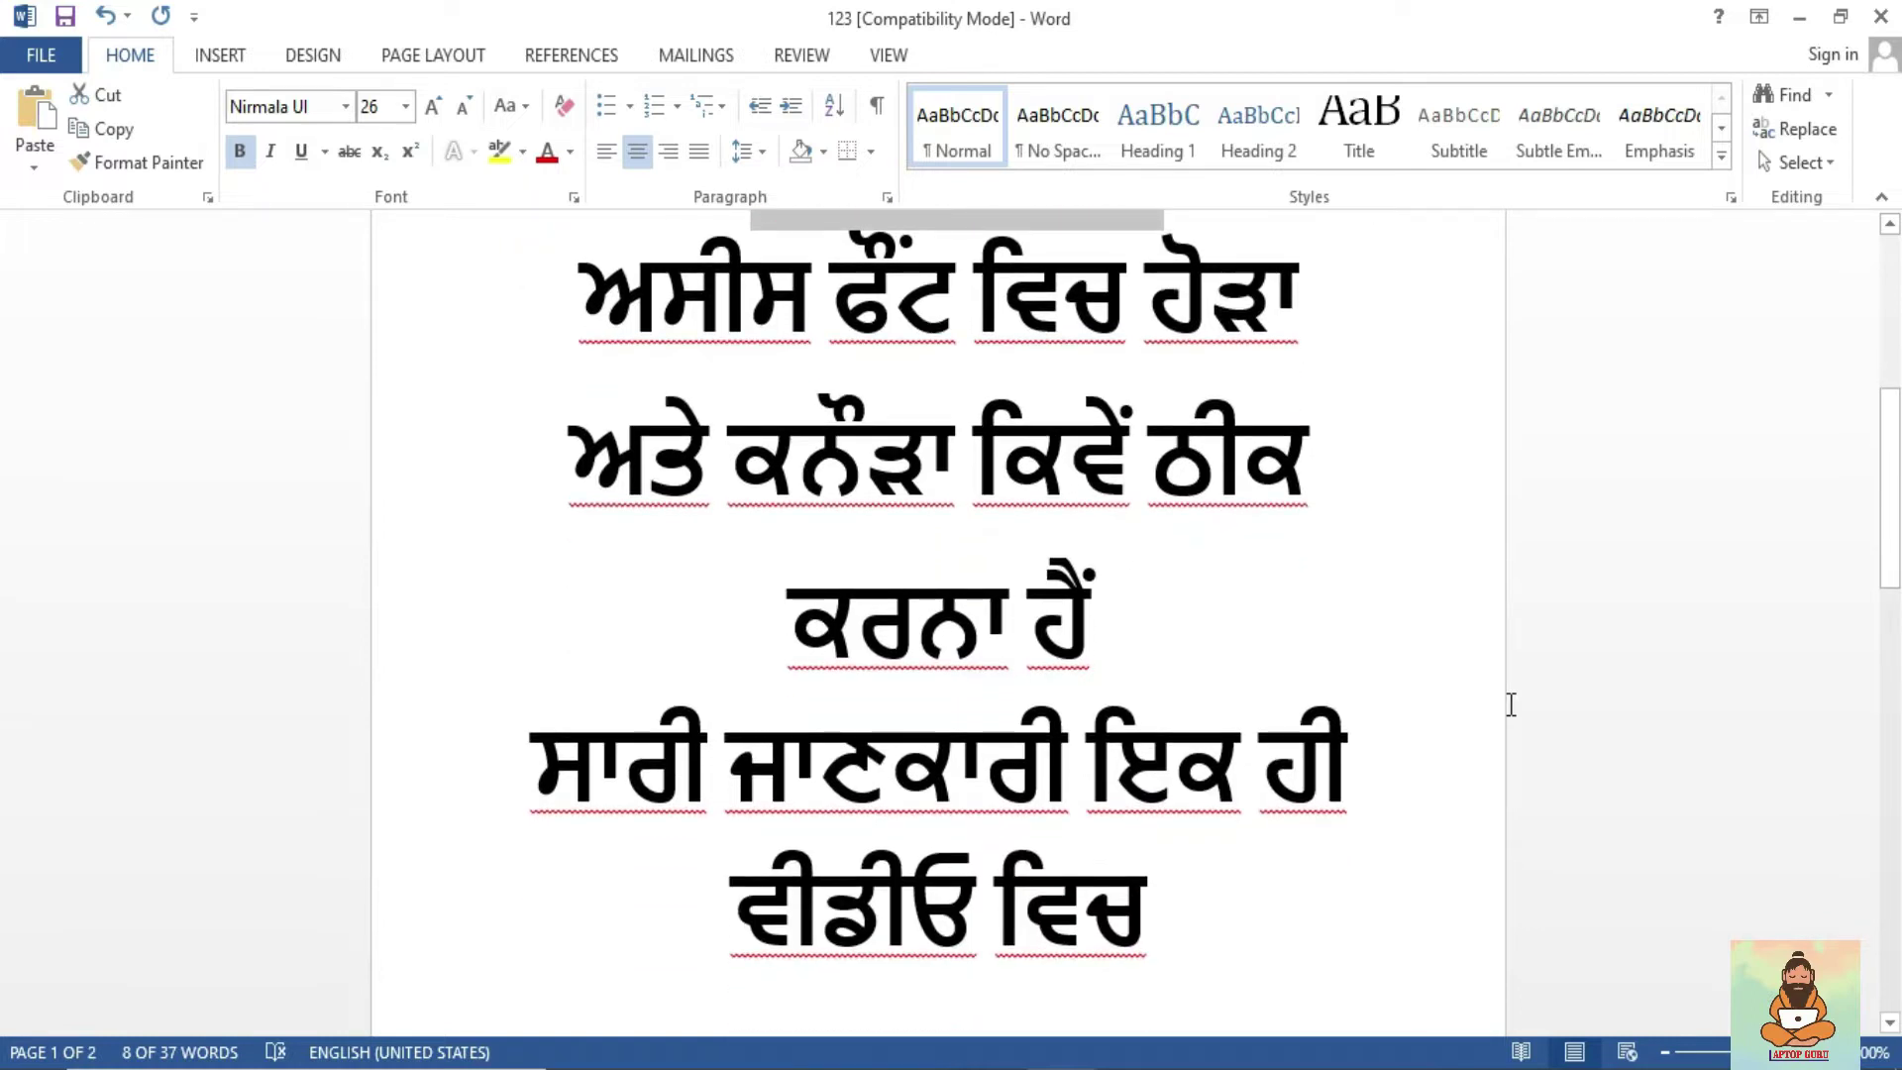
pyautogui.scroll(-2, 1511, 704)
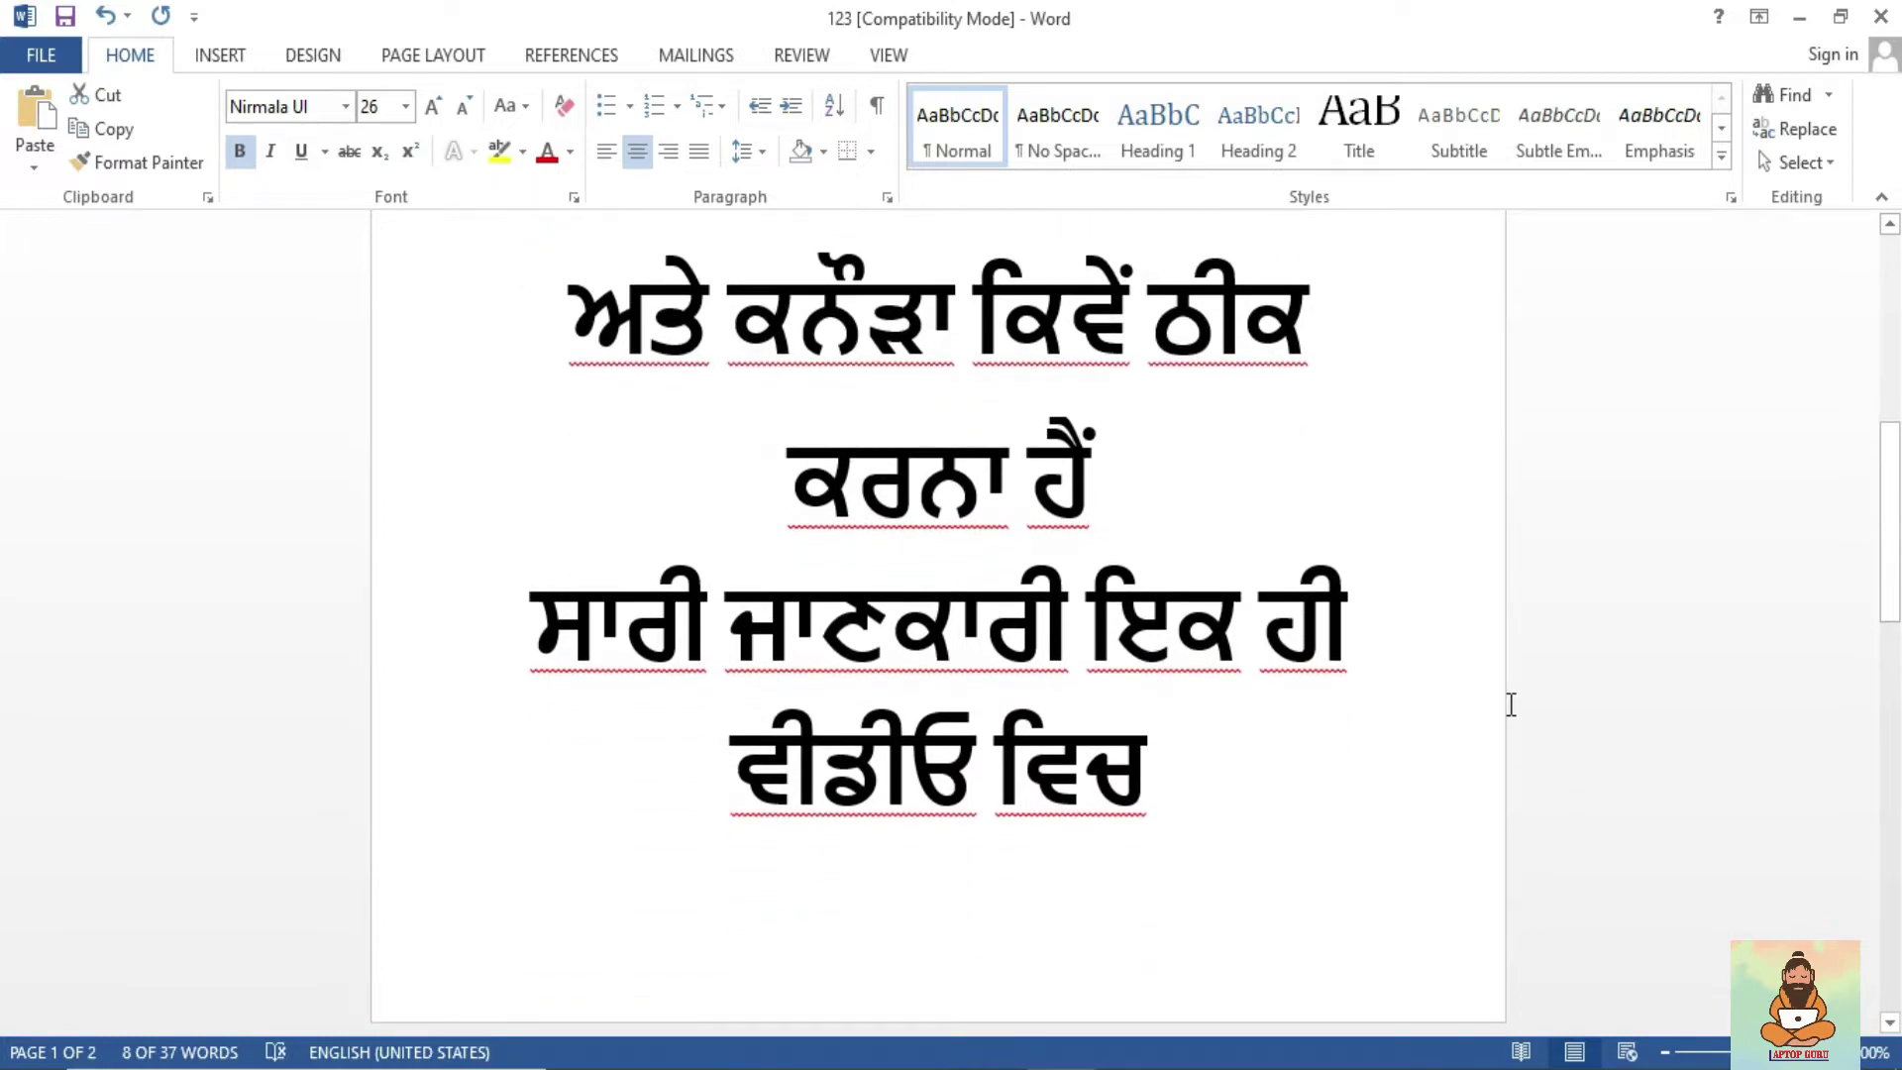
pyautogui.scroll(-1, 1511, 705)
pyautogui.scroll(-3, 1511, 704)
pyautogui.scroll(-3, 1510, 704)
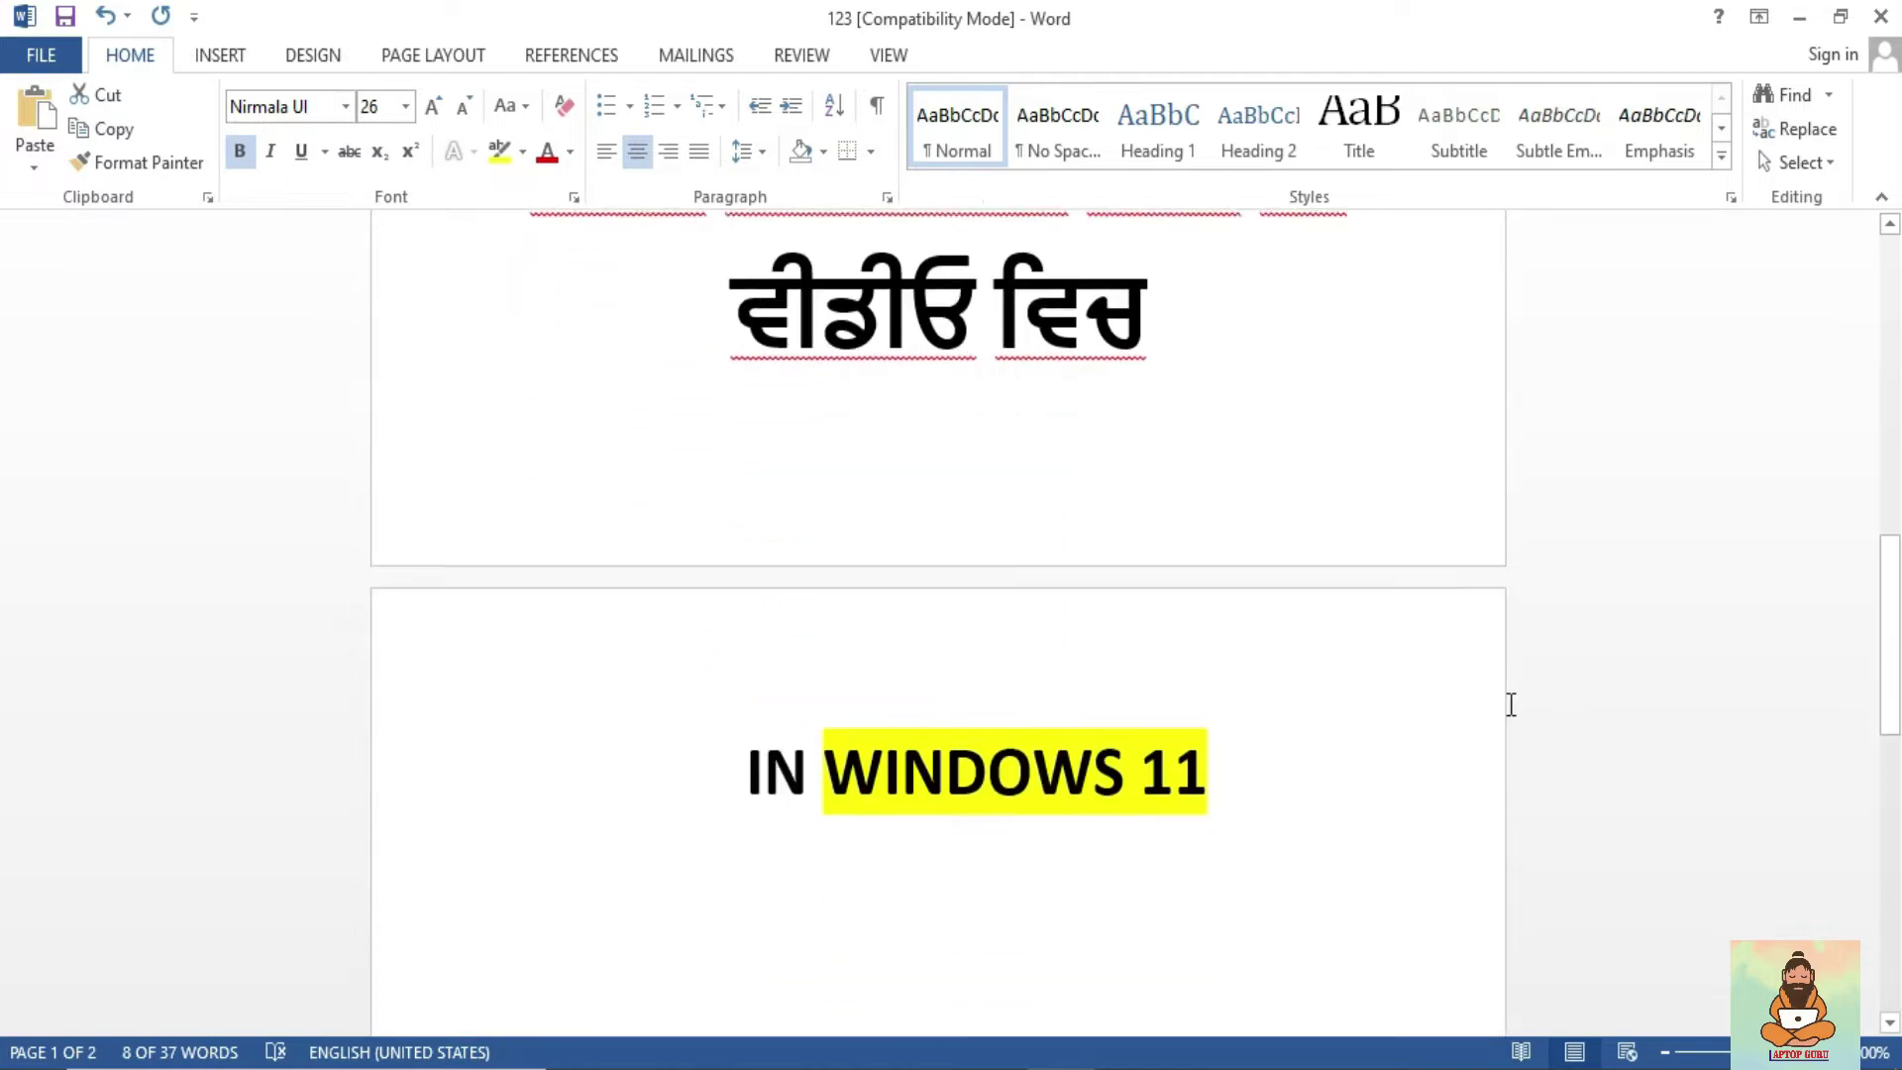
pyautogui.scroll(-1, 1510, 704)
pyautogui.scroll(-2, 1486, 717)
# Step: Select a line of text lower in the title document and browse up and down the page
pyautogui.scroll(2, 904, 582)
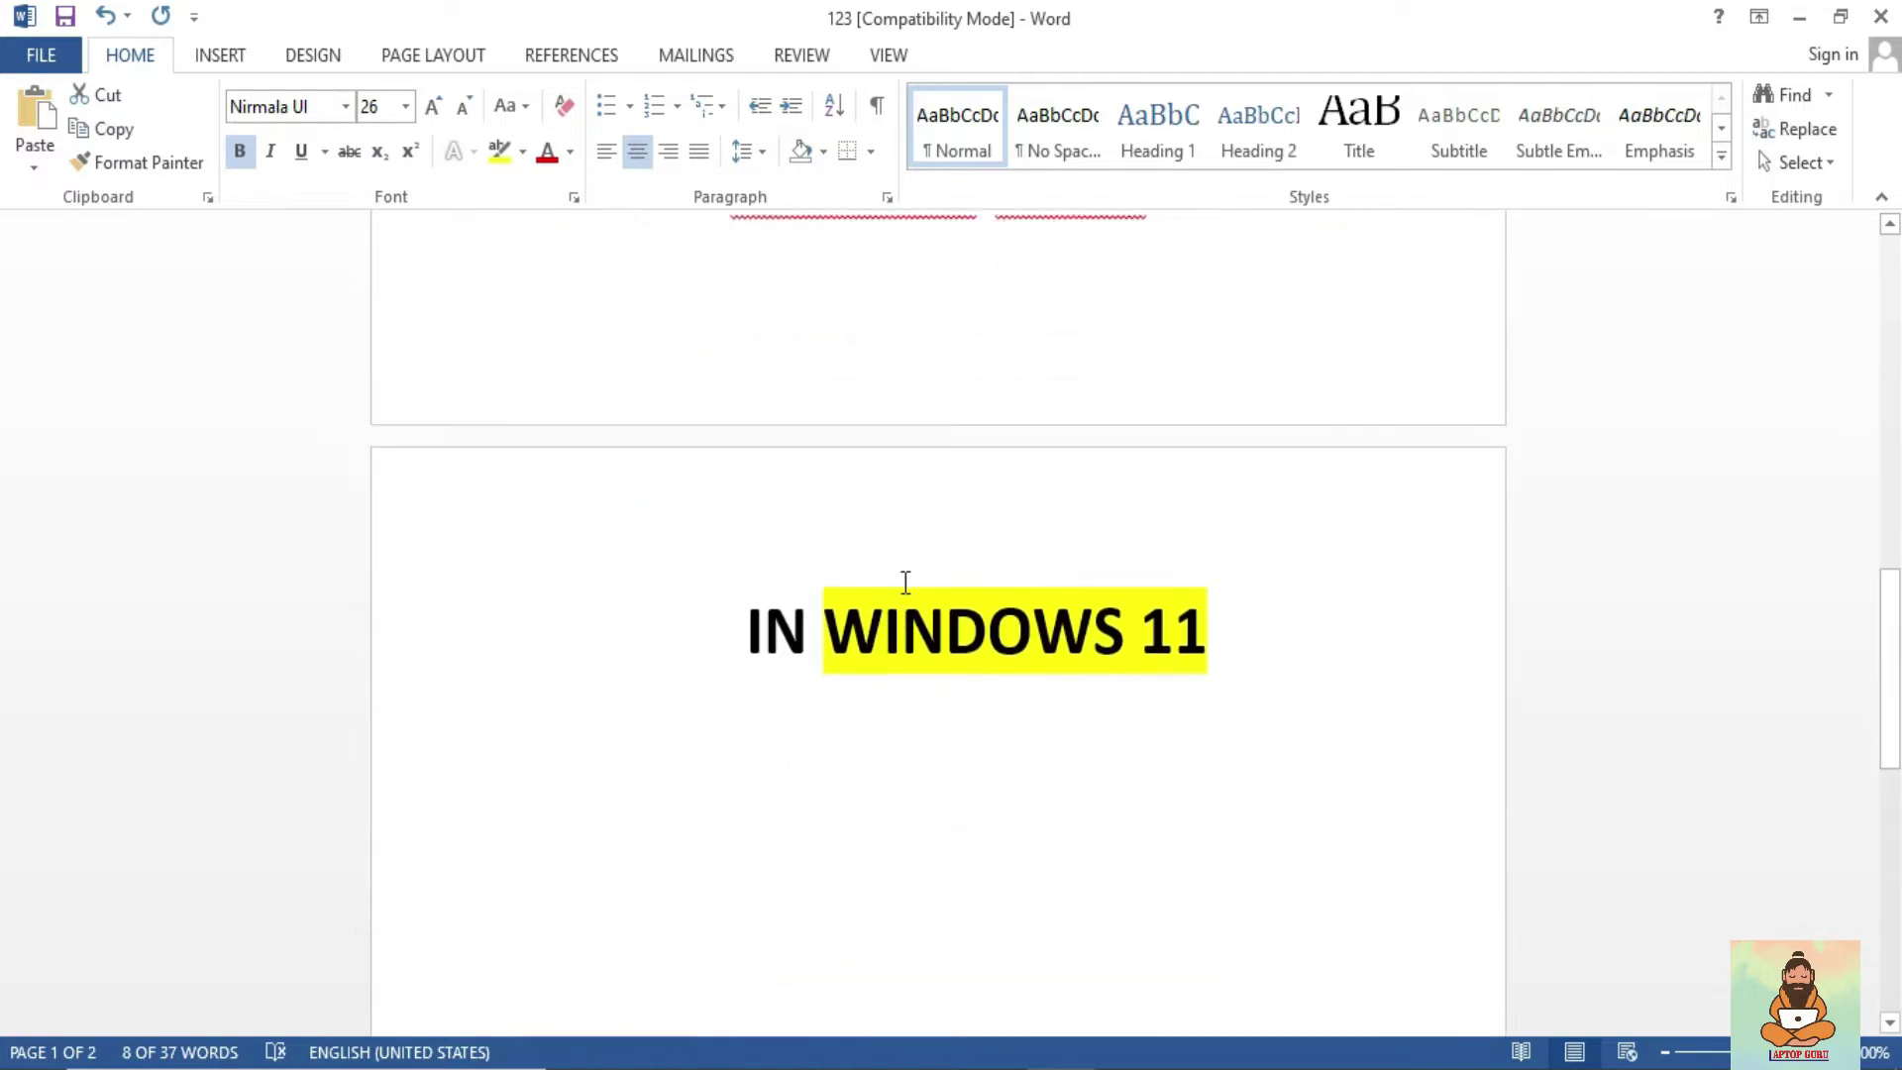
pyautogui.moveTo(732, 741); pyautogui.dragTo(1219, 745)
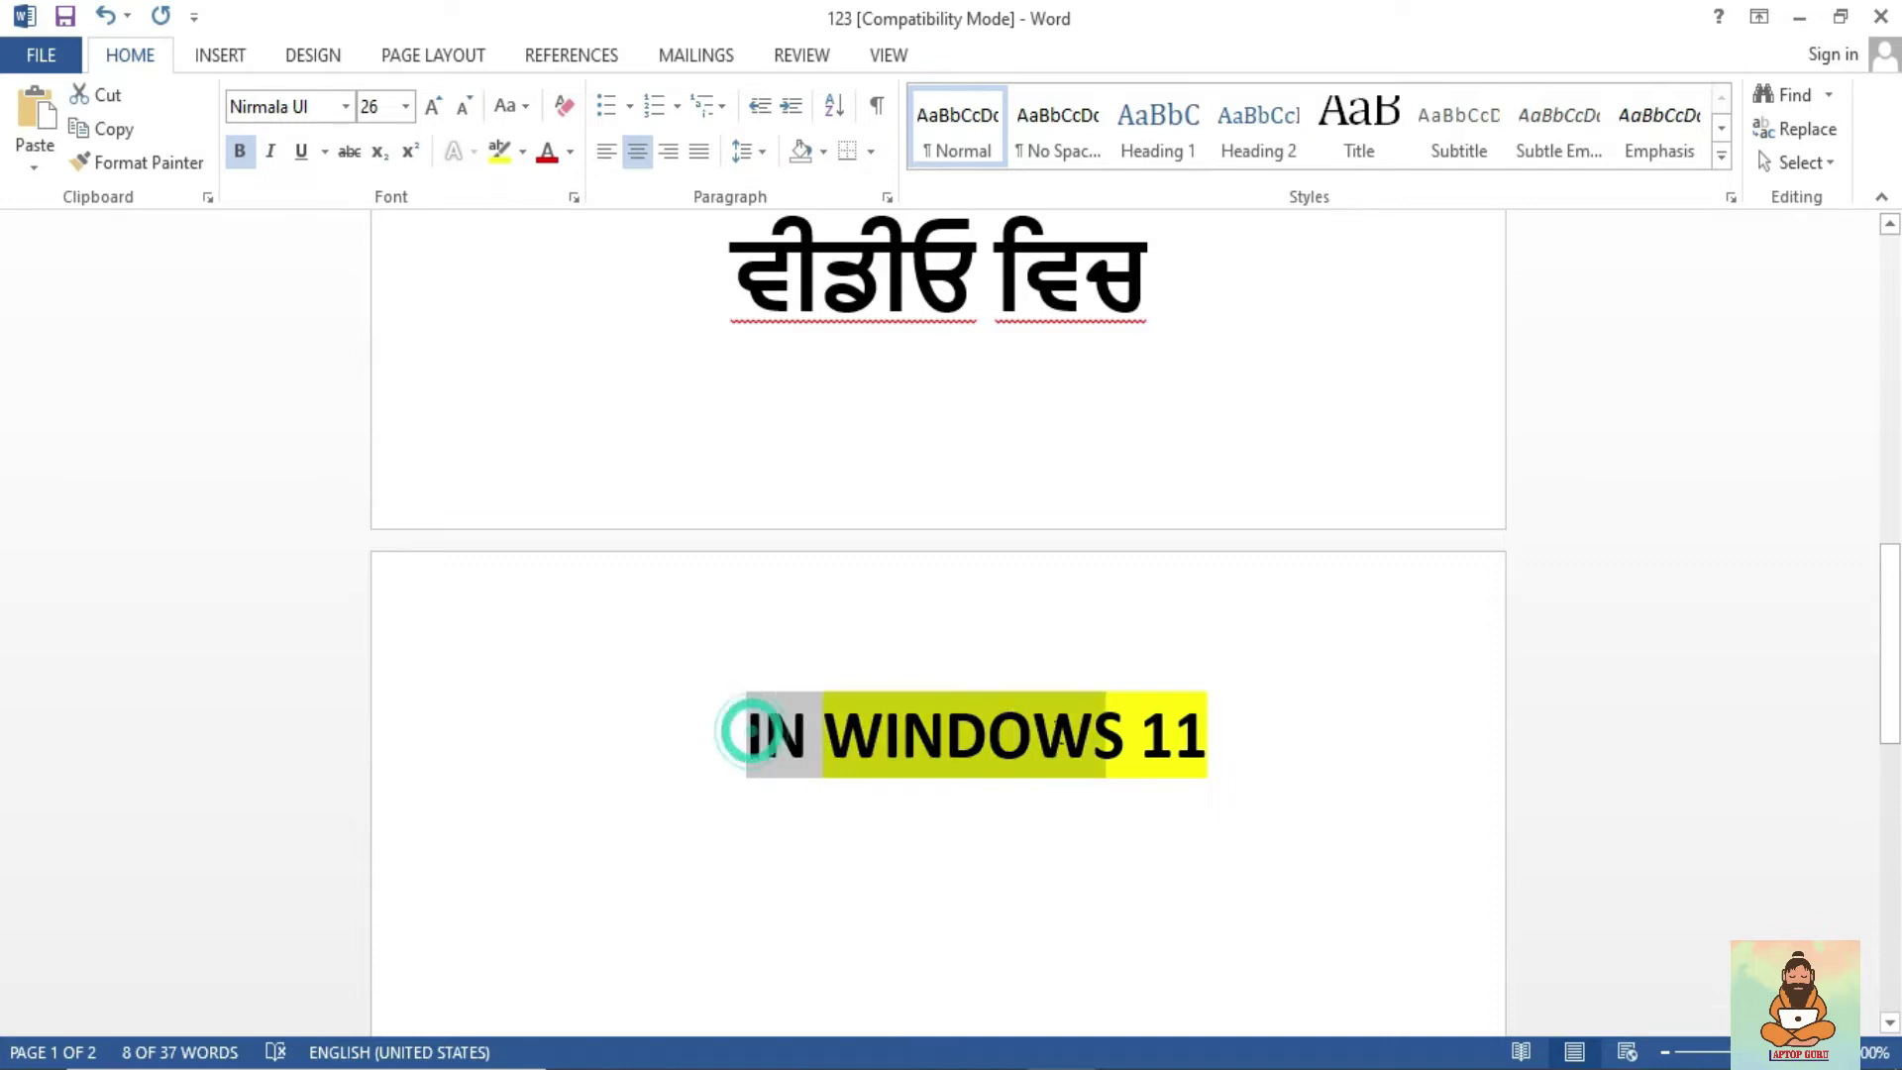
pyautogui.scroll(4, 1261, 756)
pyautogui.scroll(3, 1264, 756)
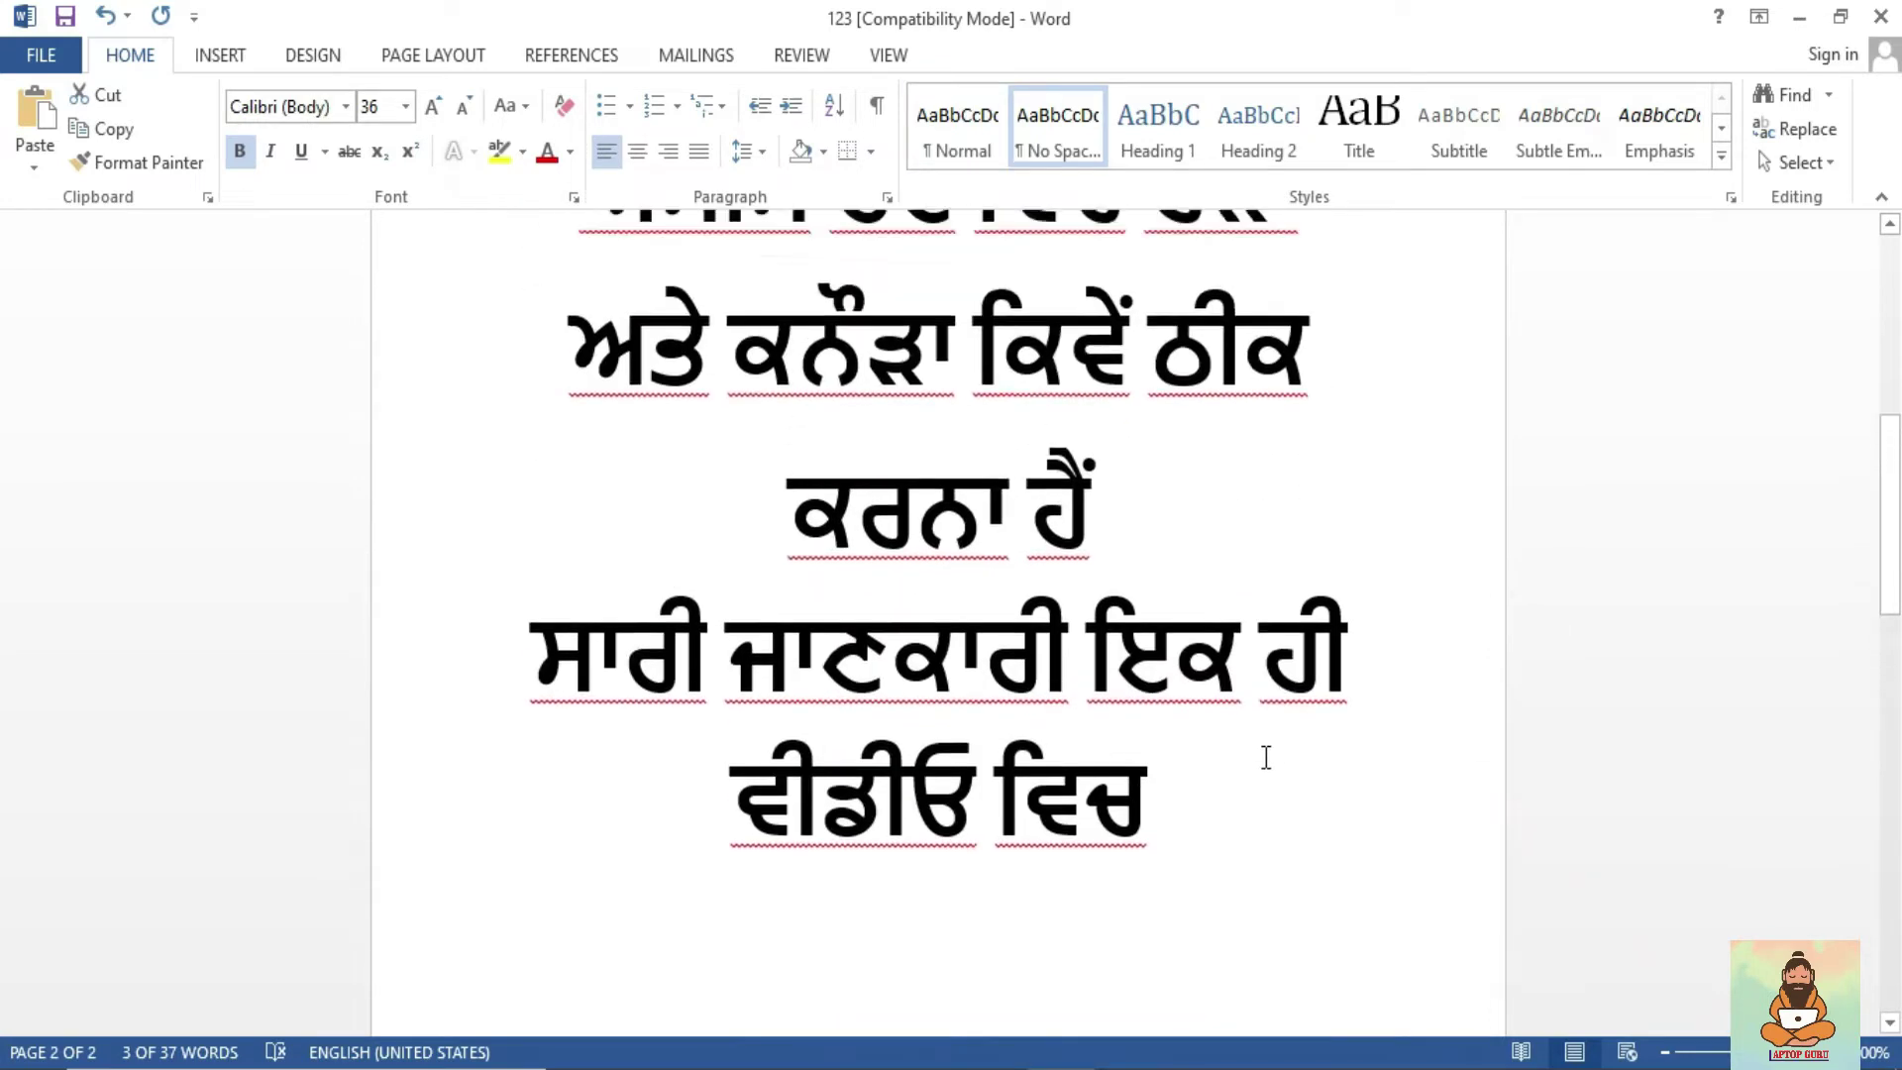
pyautogui.scroll(1, 1264, 756)
pyautogui.keyDown('ctrl'); pyautogui.scroll(-1, 1364, 726); pyautogui.keyUp('ctrl')
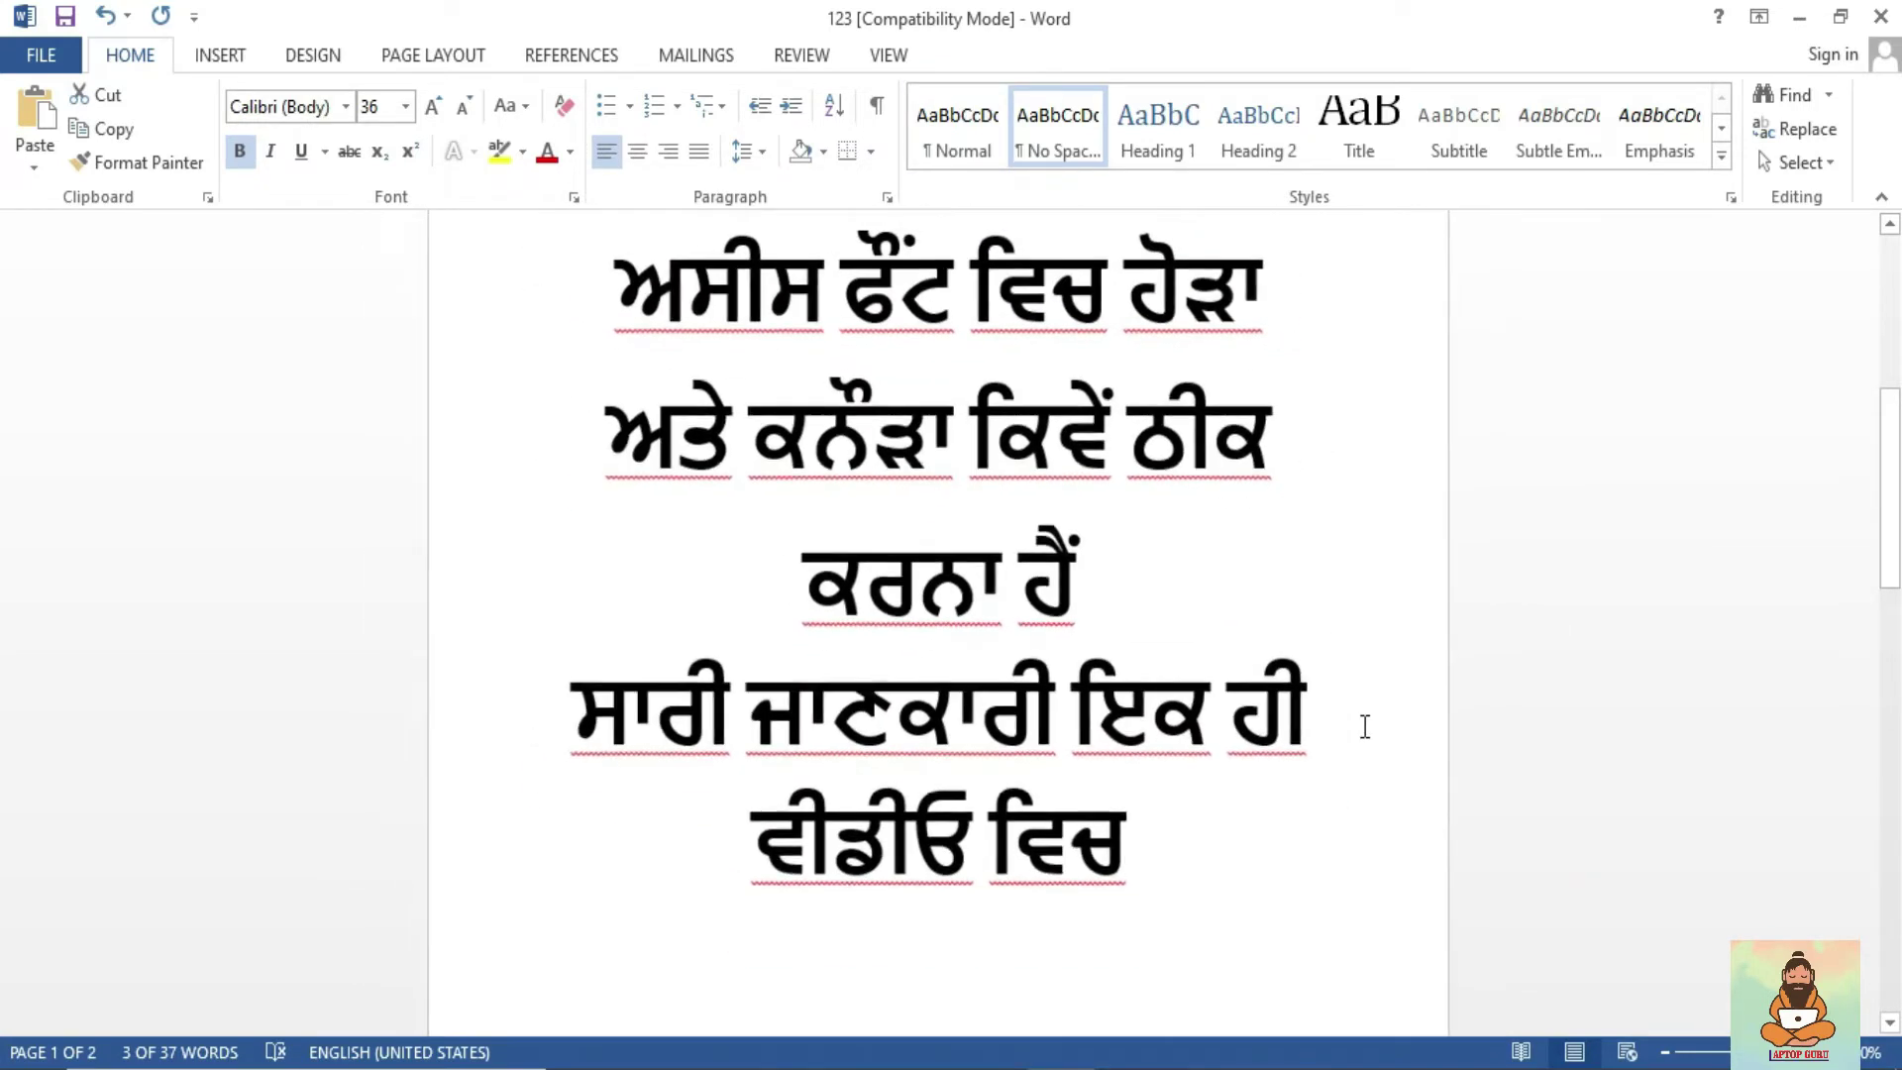
pyautogui.keyDown('ctrl'); pyautogui.scroll(-1, 1364, 726); pyautogui.keyUp('ctrl')
pyautogui.scroll(2, 1364, 726)
pyautogui.scroll(1, 1364, 726)
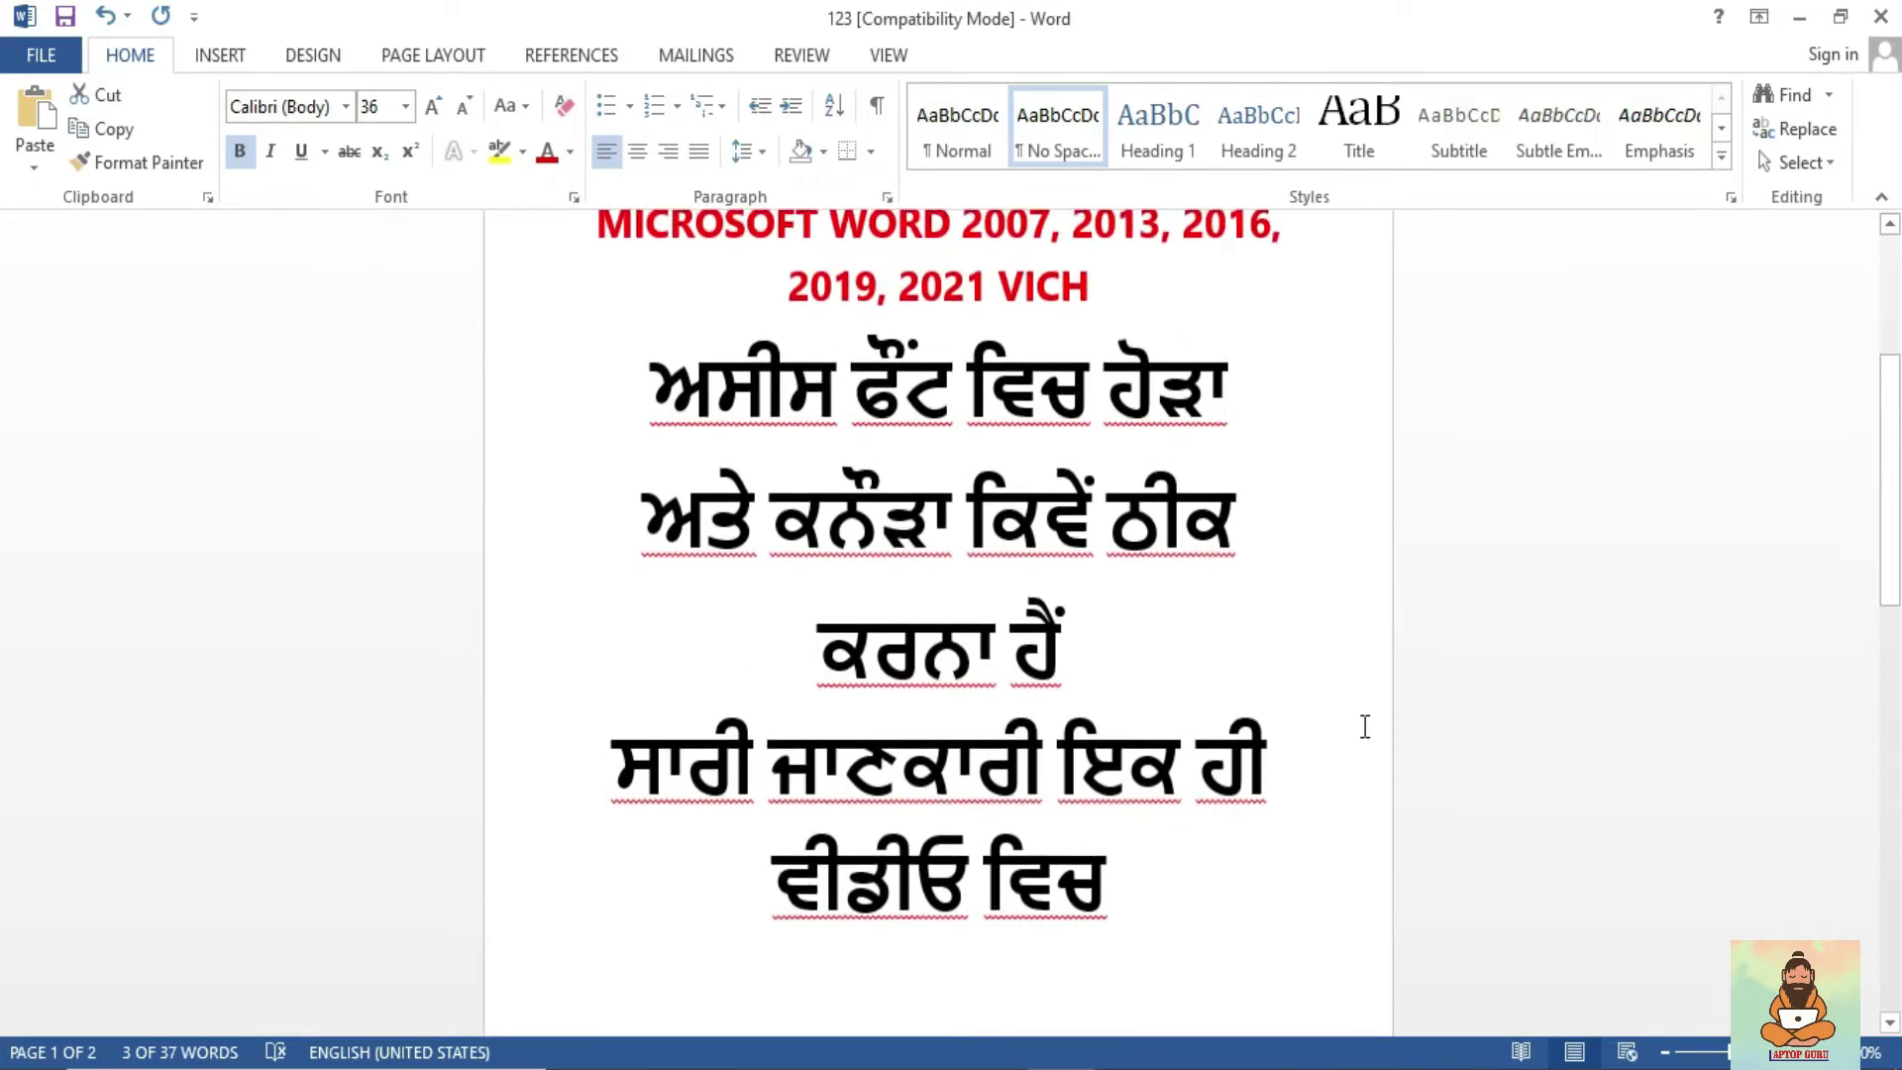
pyautogui.scroll(1, 1365, 726)
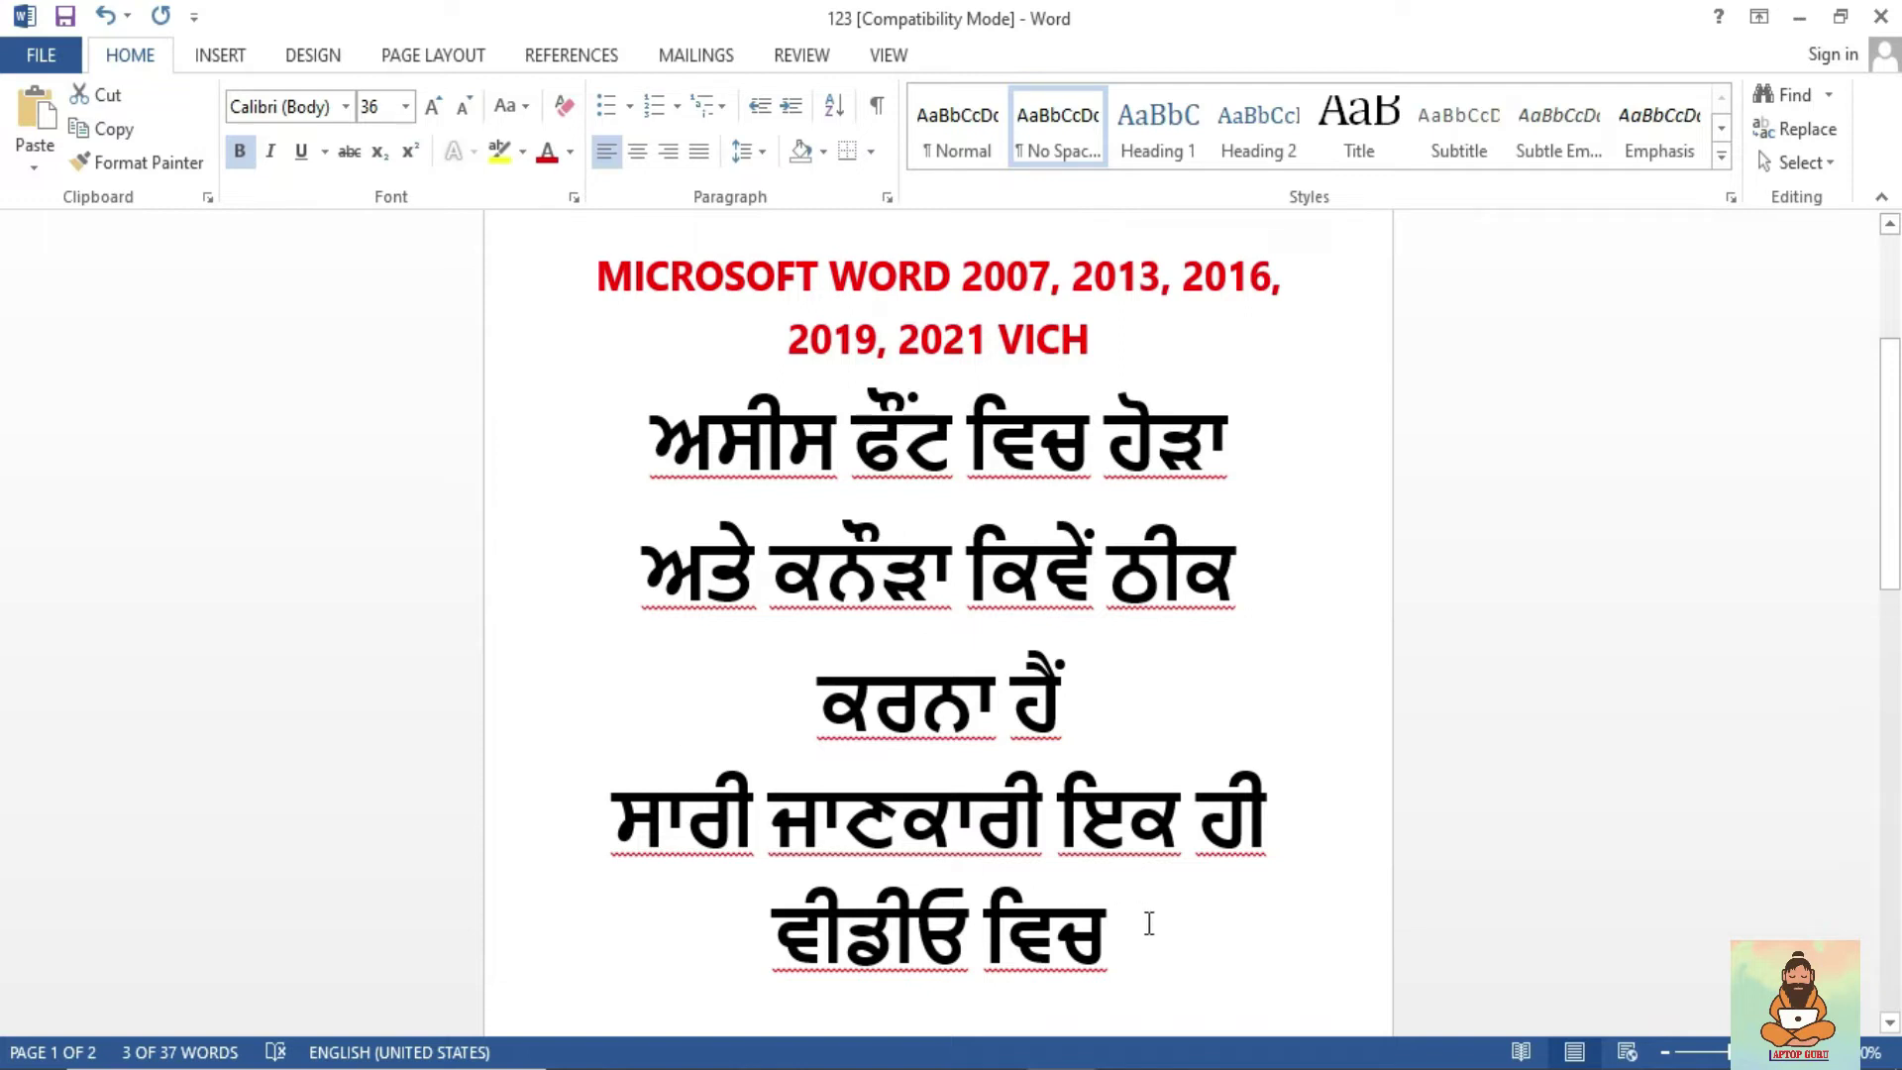
pyautogui.scroll(-2, 1149, 923)
pyautogui.scroll(-2, 1149, 923)
pyautogui.scroll(-3, 1147, 931)
# Step: Select the whole IN WINDOWS 11 line and view its Font Color palette without changing it
pyautogui.click(852, 842)
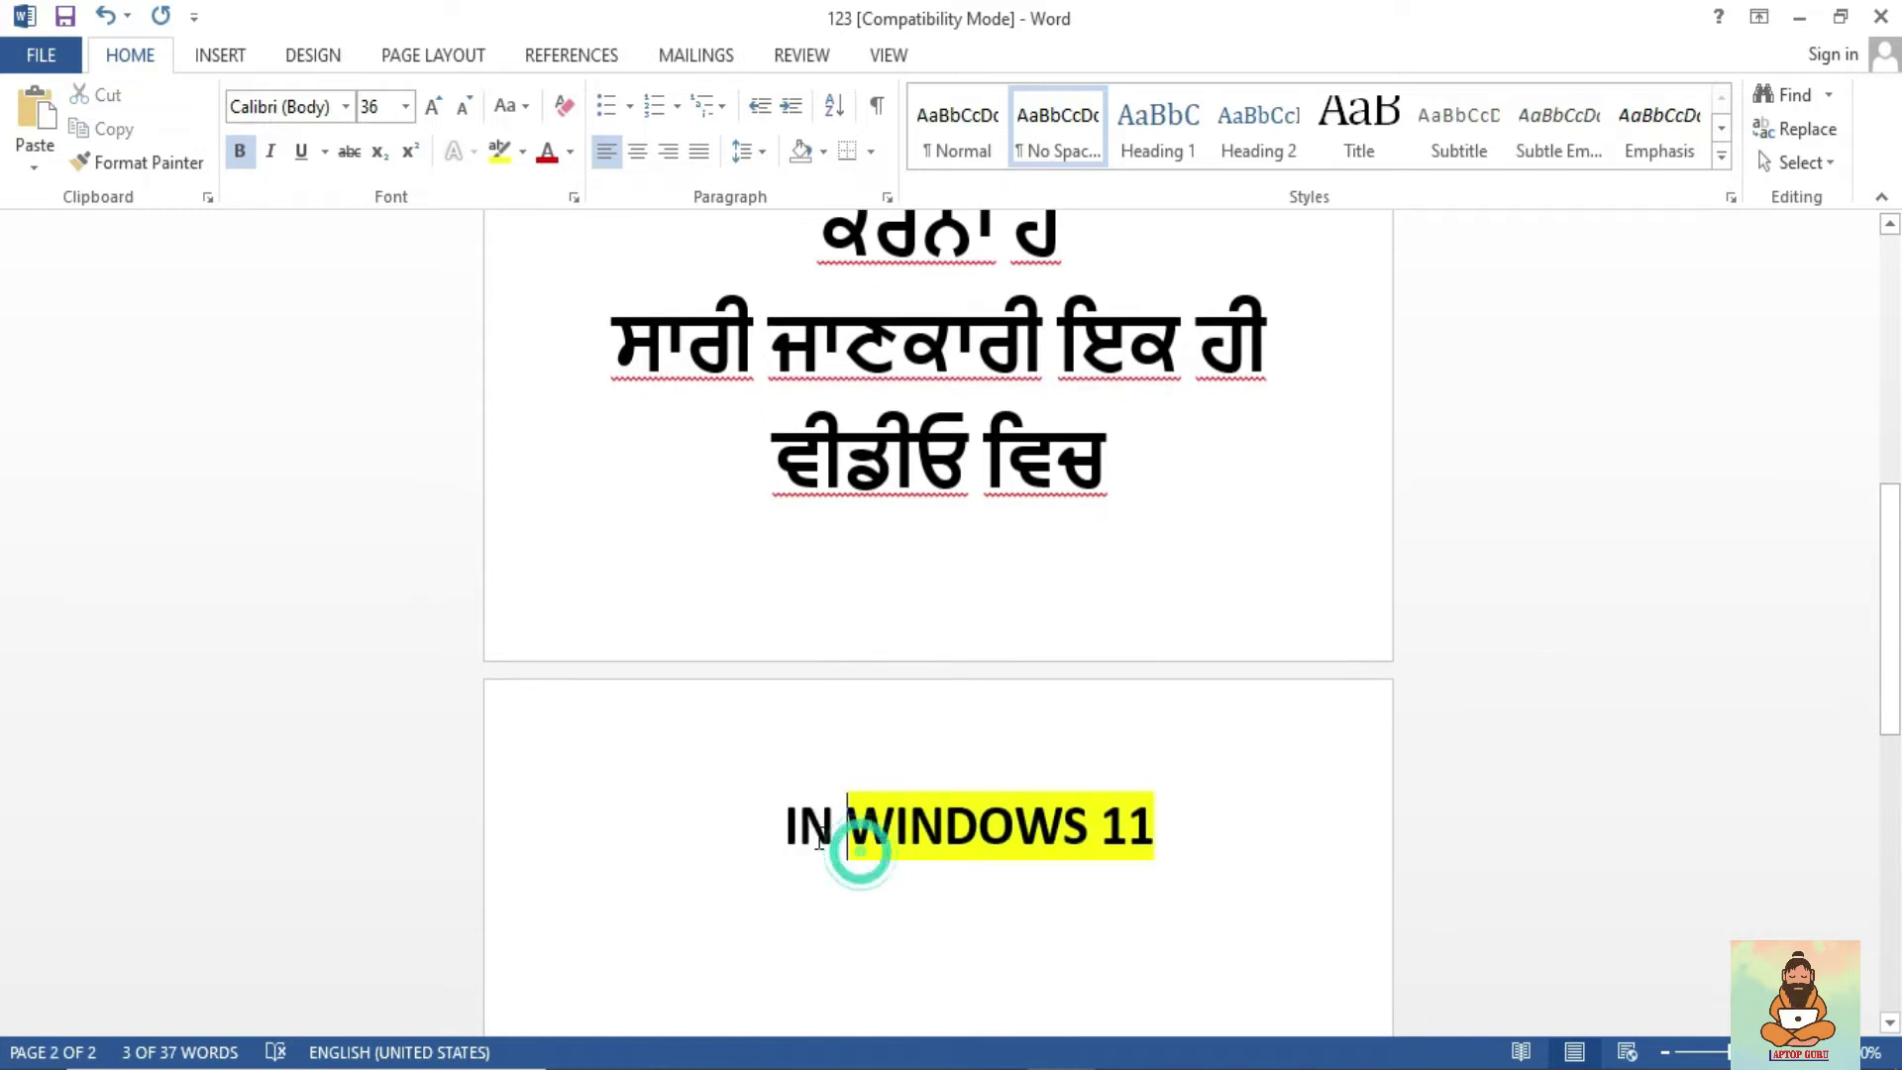
pyautogui.tripleClick(788, 822)
pyautogui.click(1336, 759)
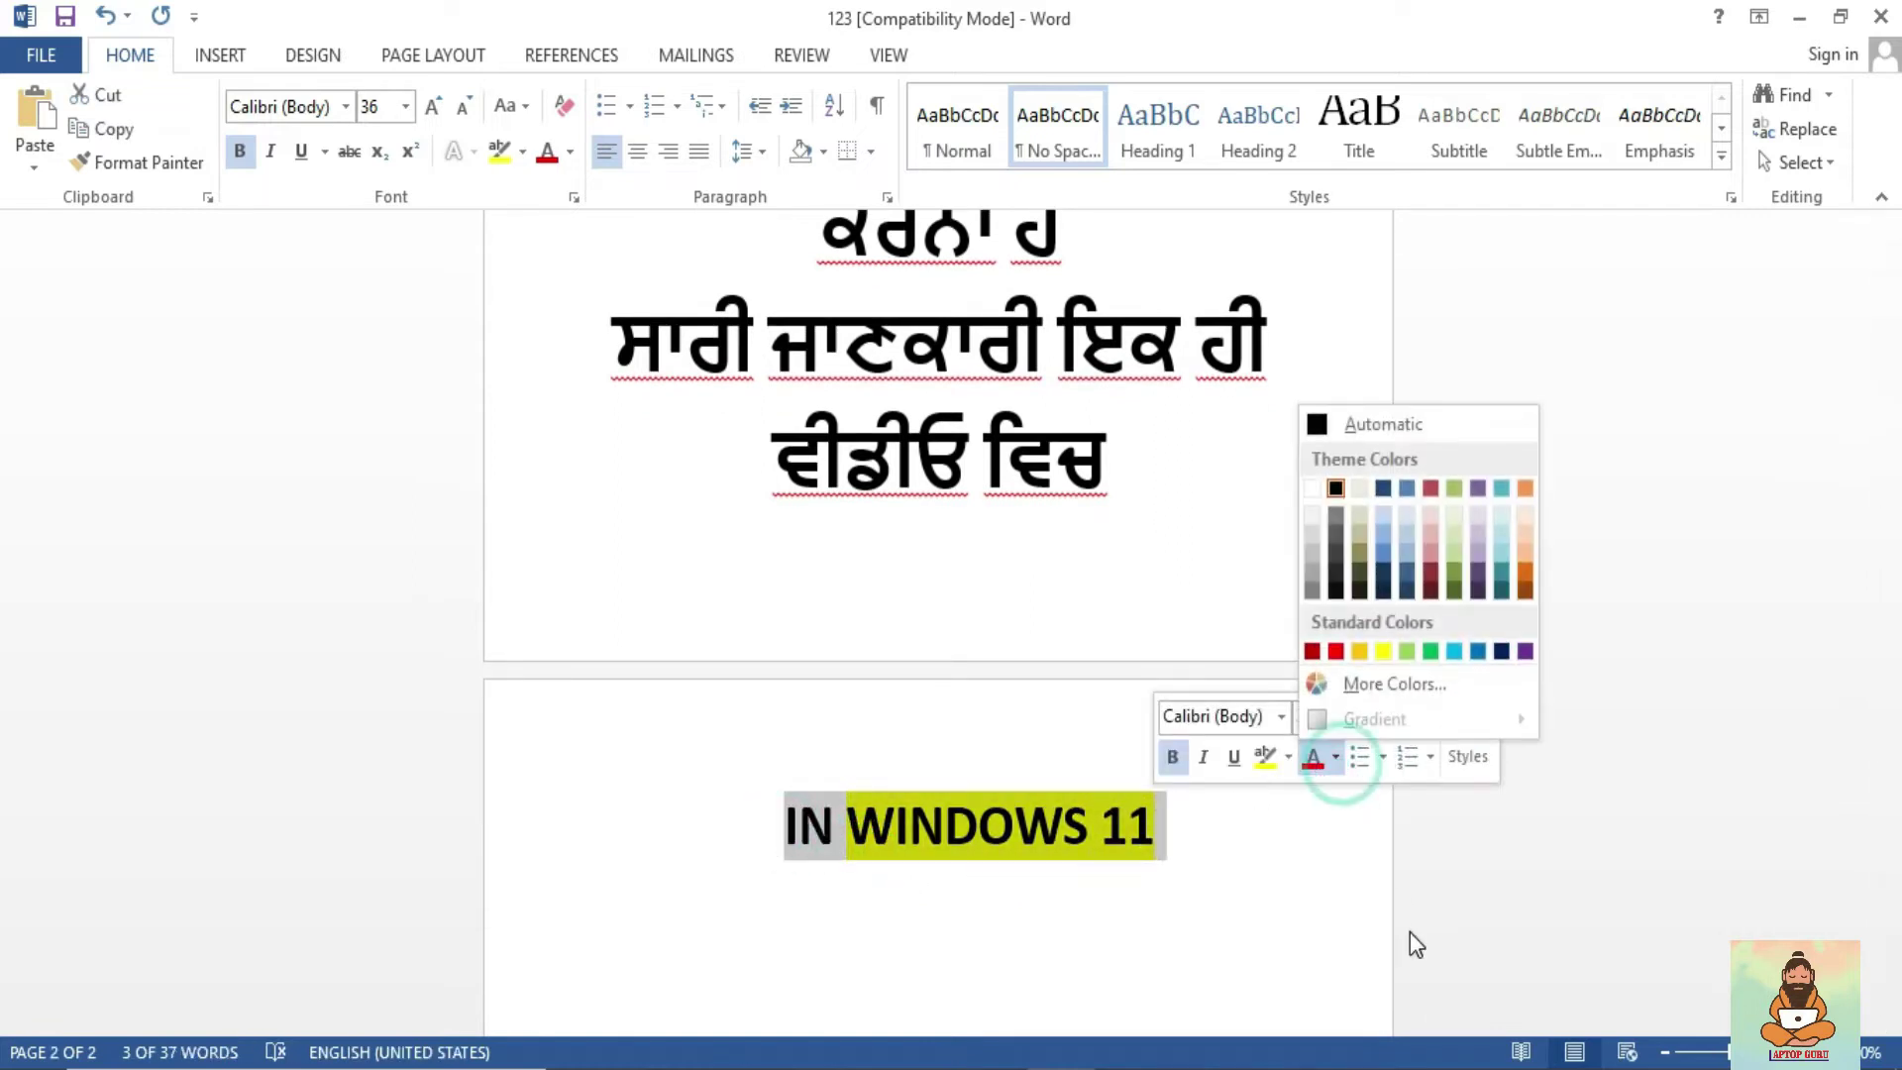
pyautogui.click(1423, 941)
# Step: Scroll back to the top of the document and minimize Word 2013
pyautogui.scroll(2, 1421, 786)
pyautogui.scroll(6, 1575, 466)
pyautogui.scroll(3, 1562, 501)
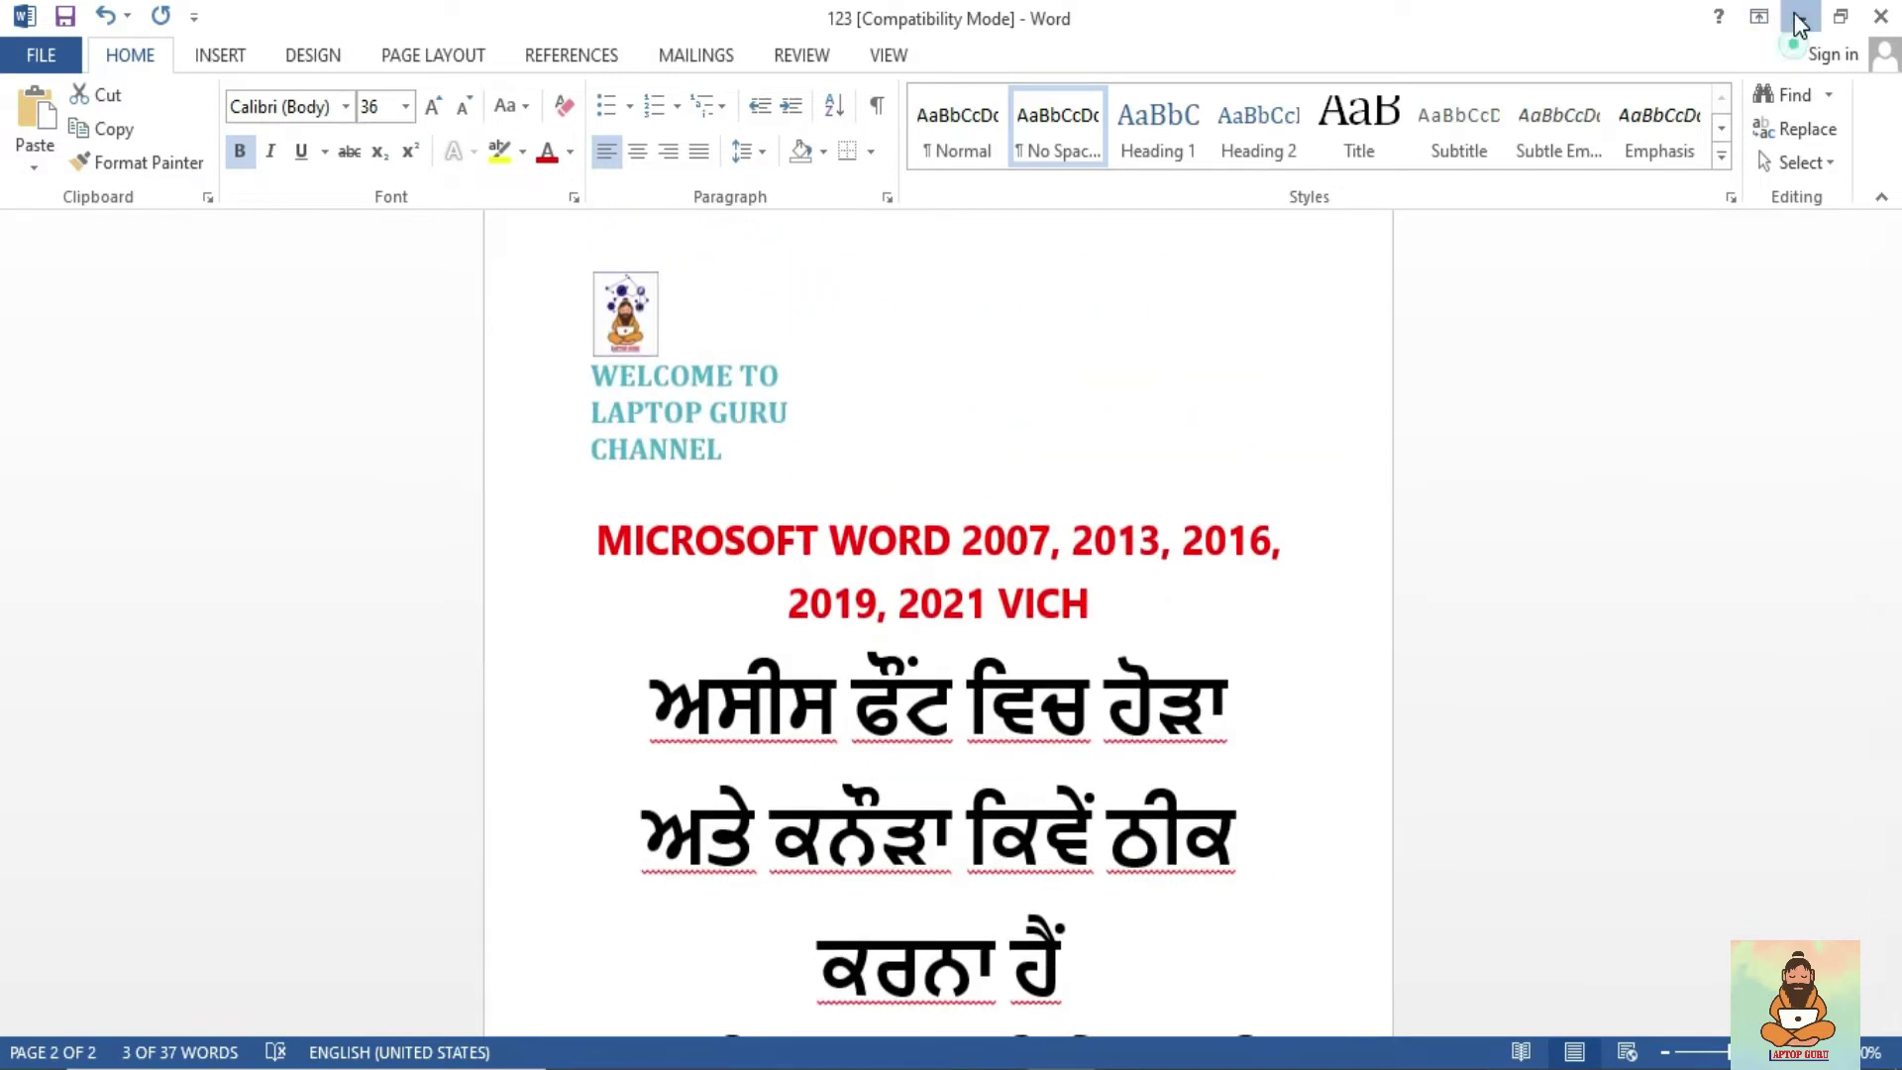
pyautogui.click(1798, 16)
pyautogui.click(1506, 1059)
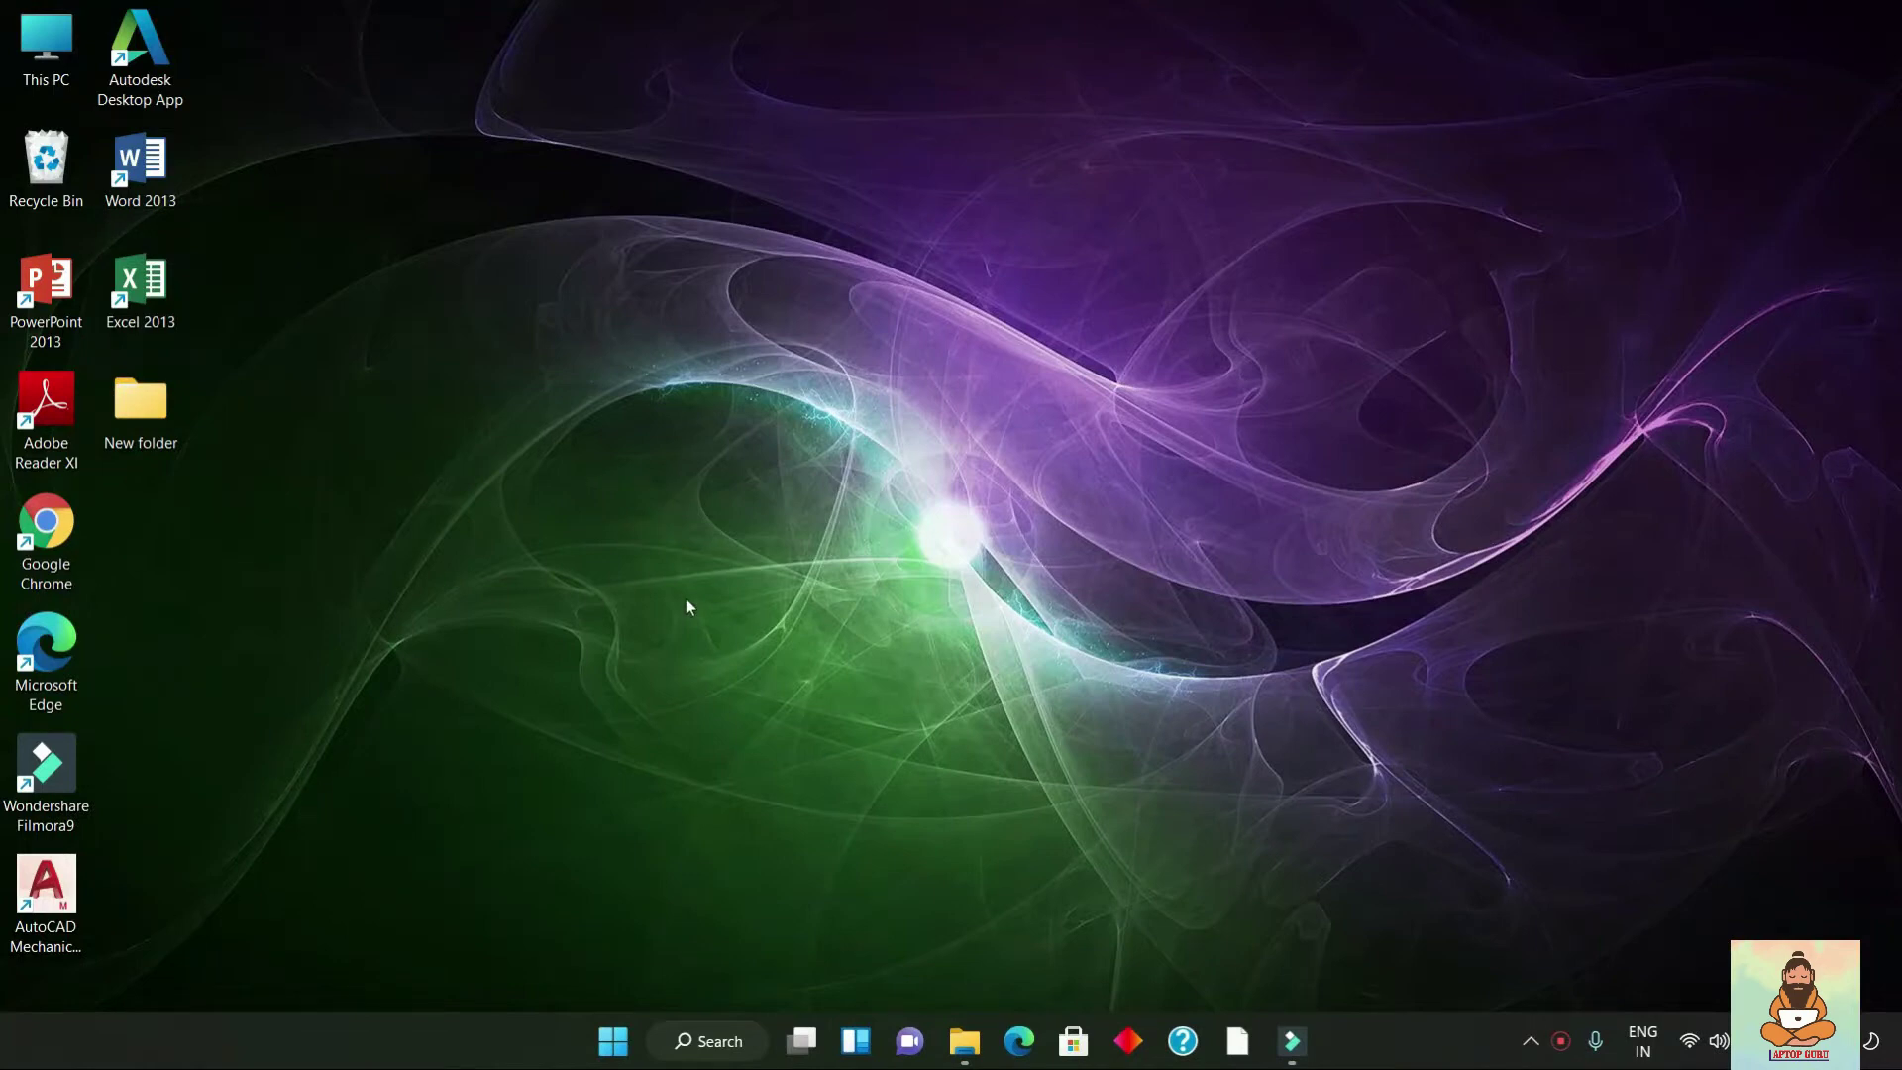
# Step: Refresh the desktop, then search Google in Chrome for 'asees font download'
pyautogui.rightClick(689, 654)
pyautogui.click(783, 350)
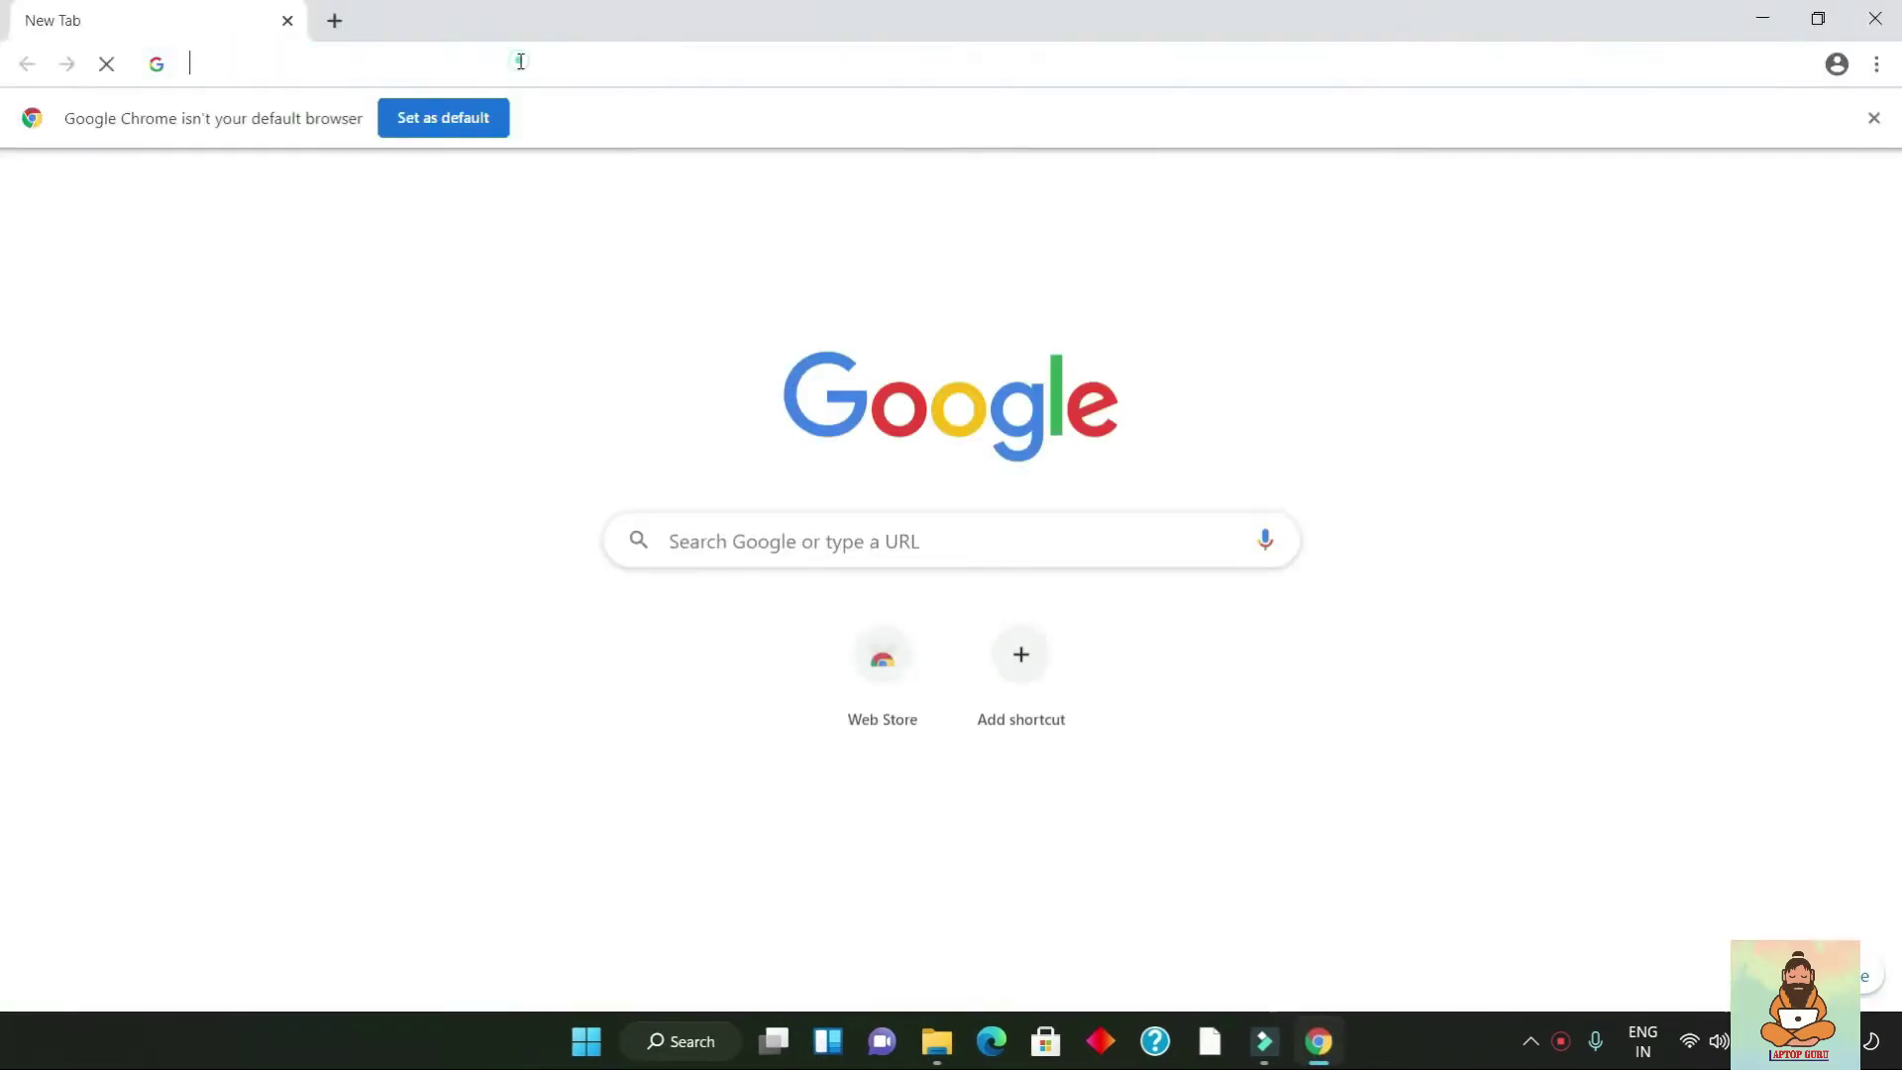
pyautogui.click(520, 61)
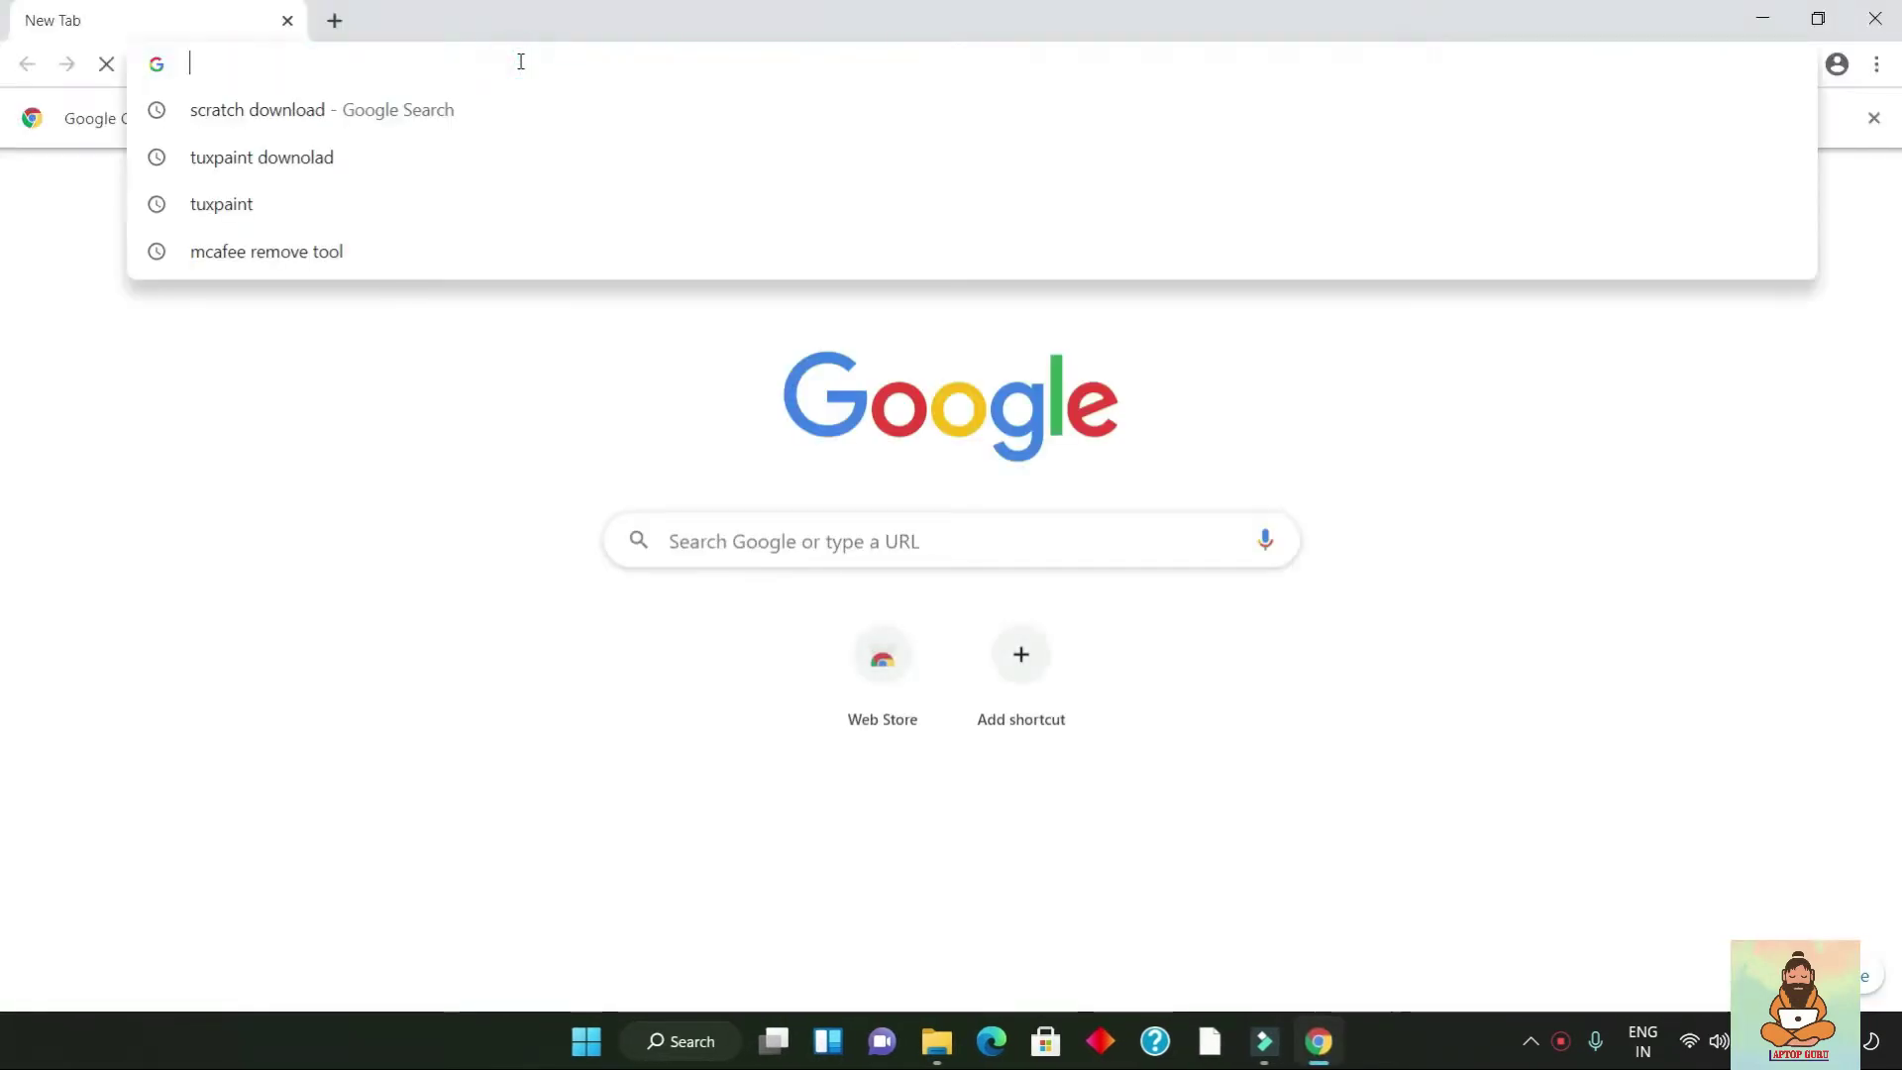
pyautogui.write('assis font dow')
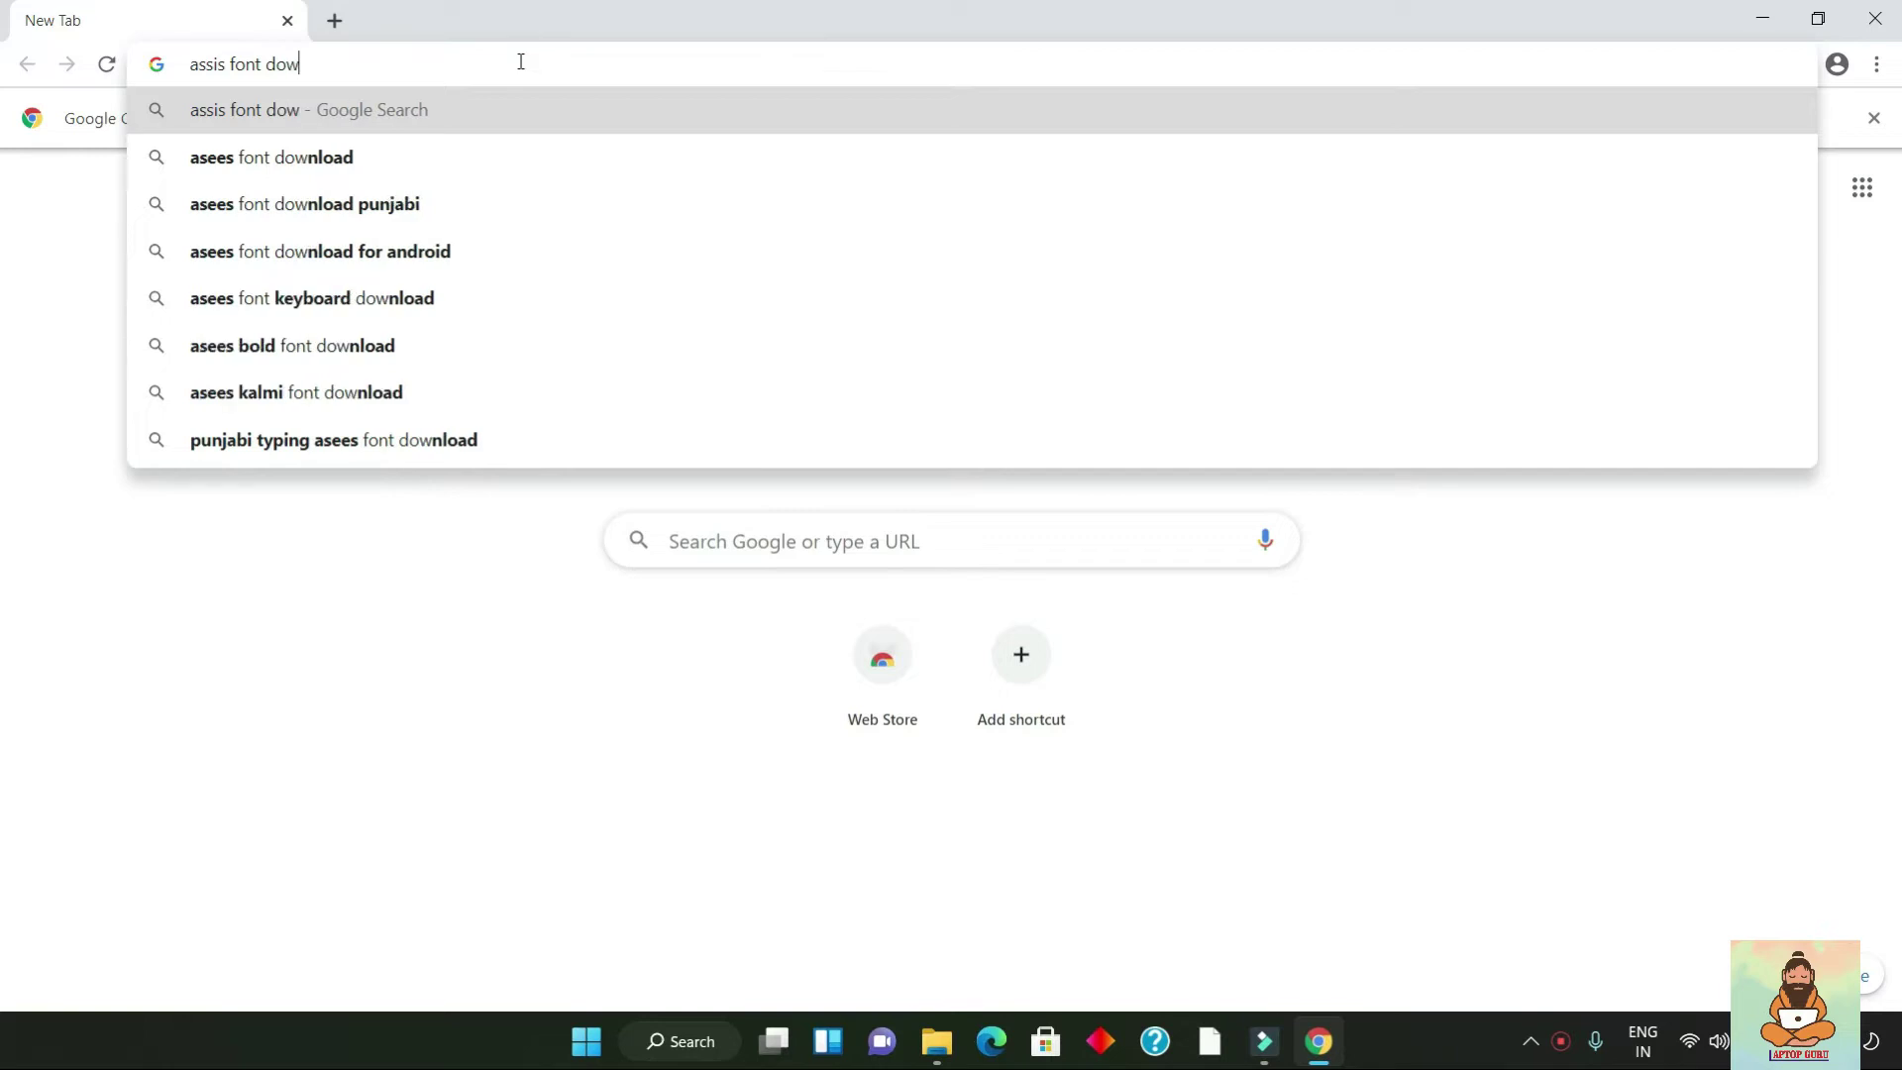
pyautogui.click(374, 144)
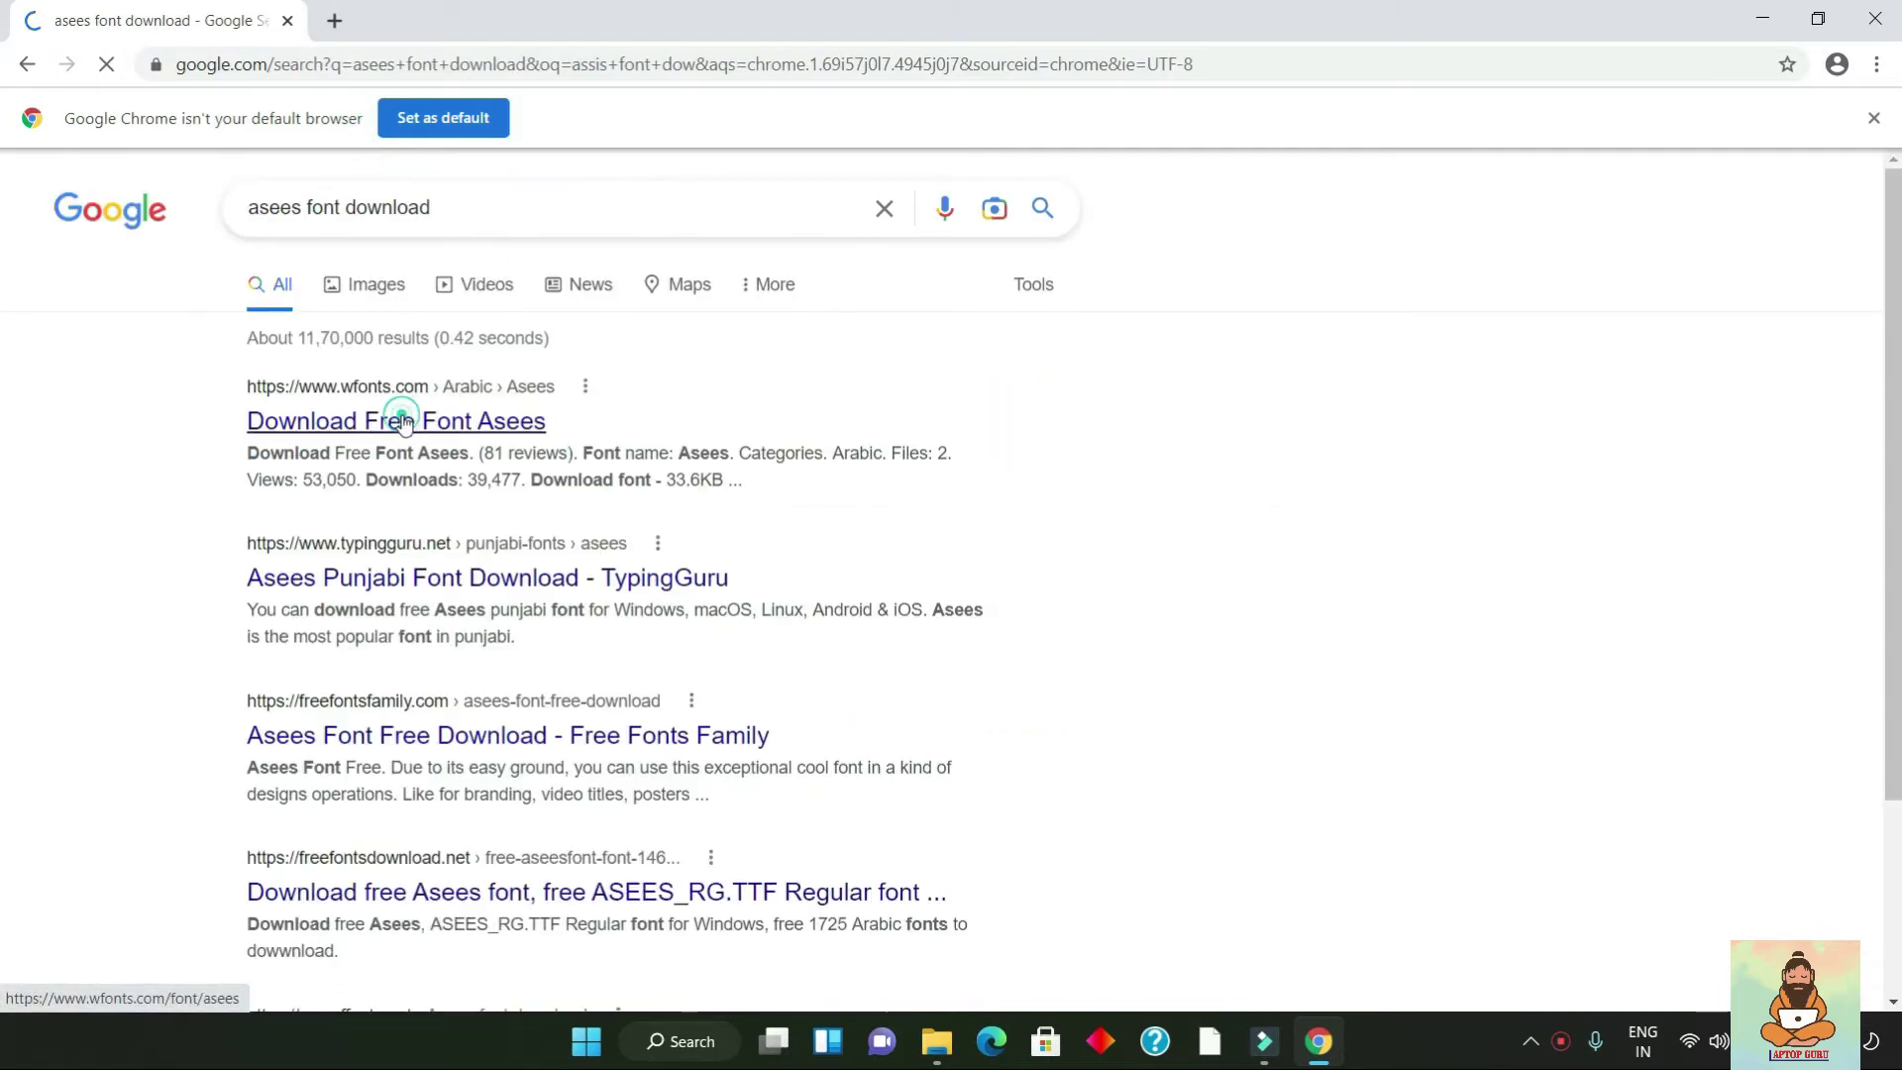
# Step: Download asees.zip from the wfonts.com Asees font page and view it in Chrome's Downloads list
pyautogui.click(404, 424)
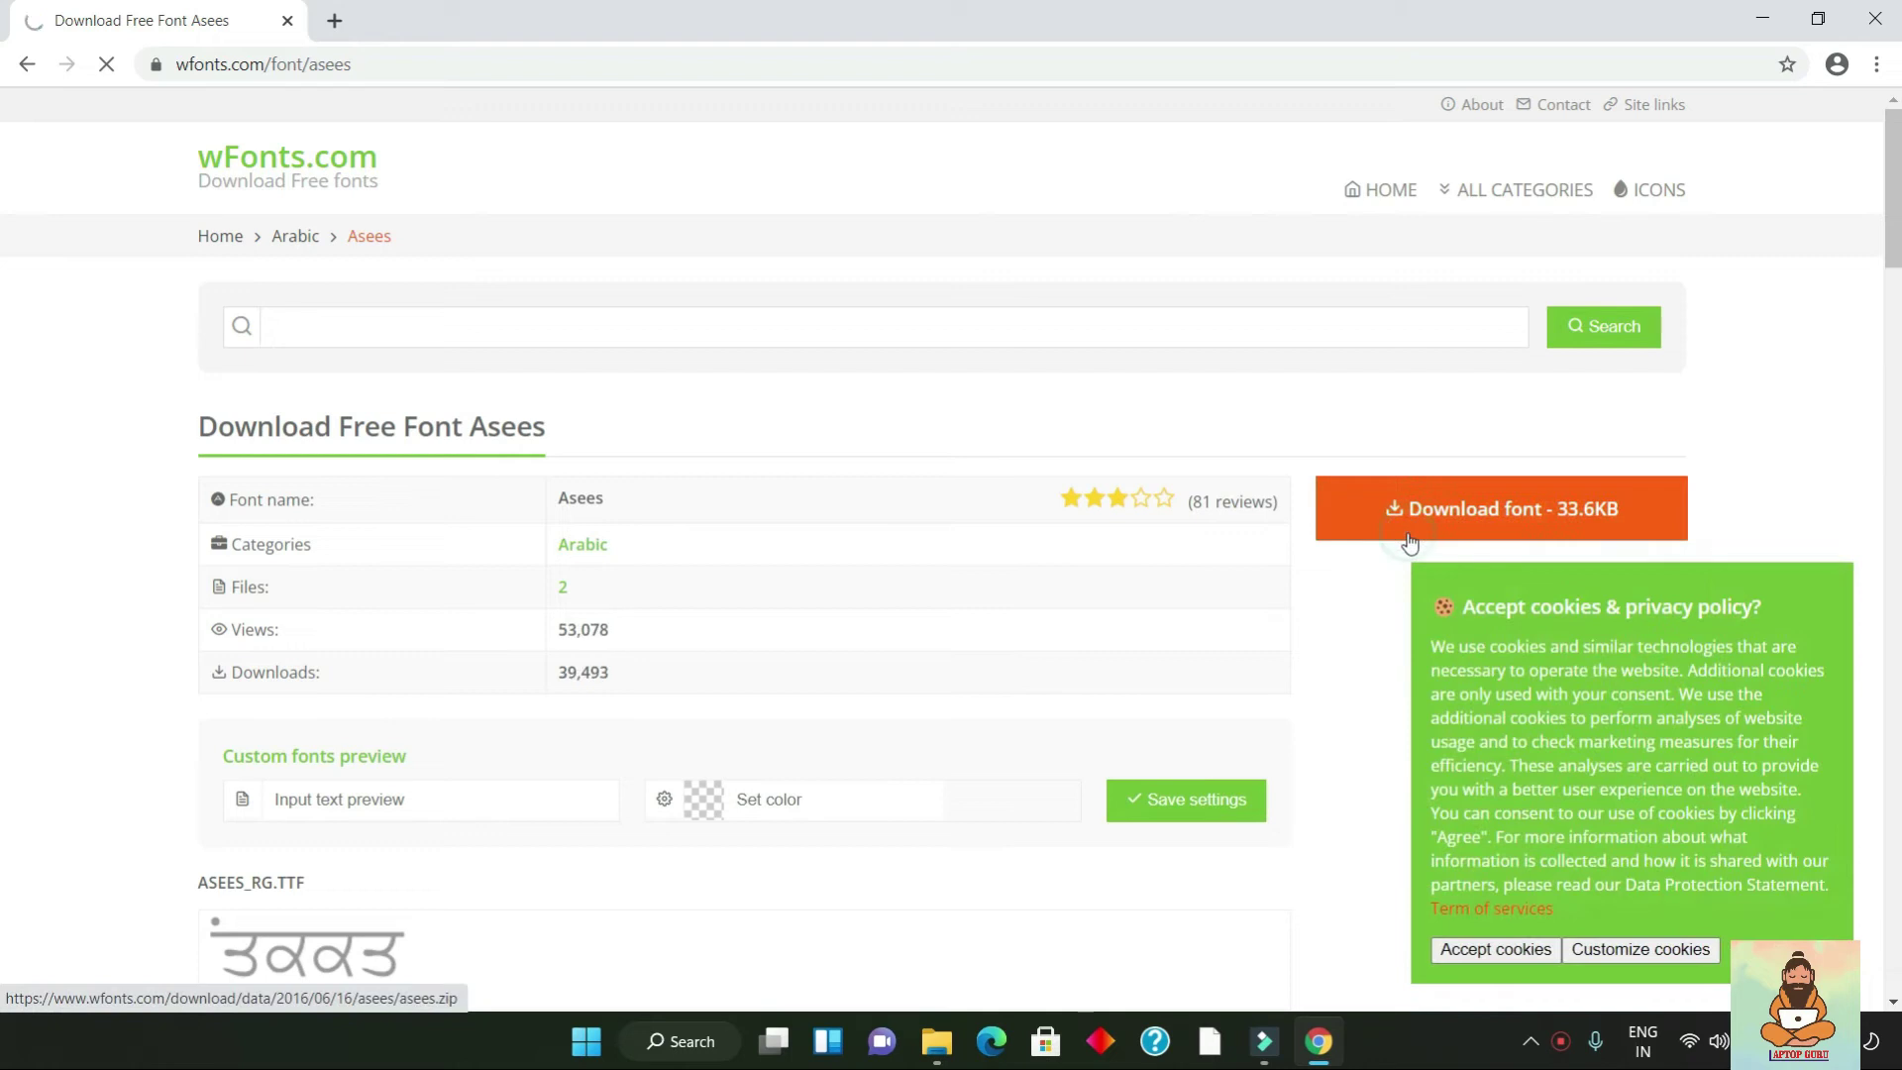
pyautogui.click(1409, 543)
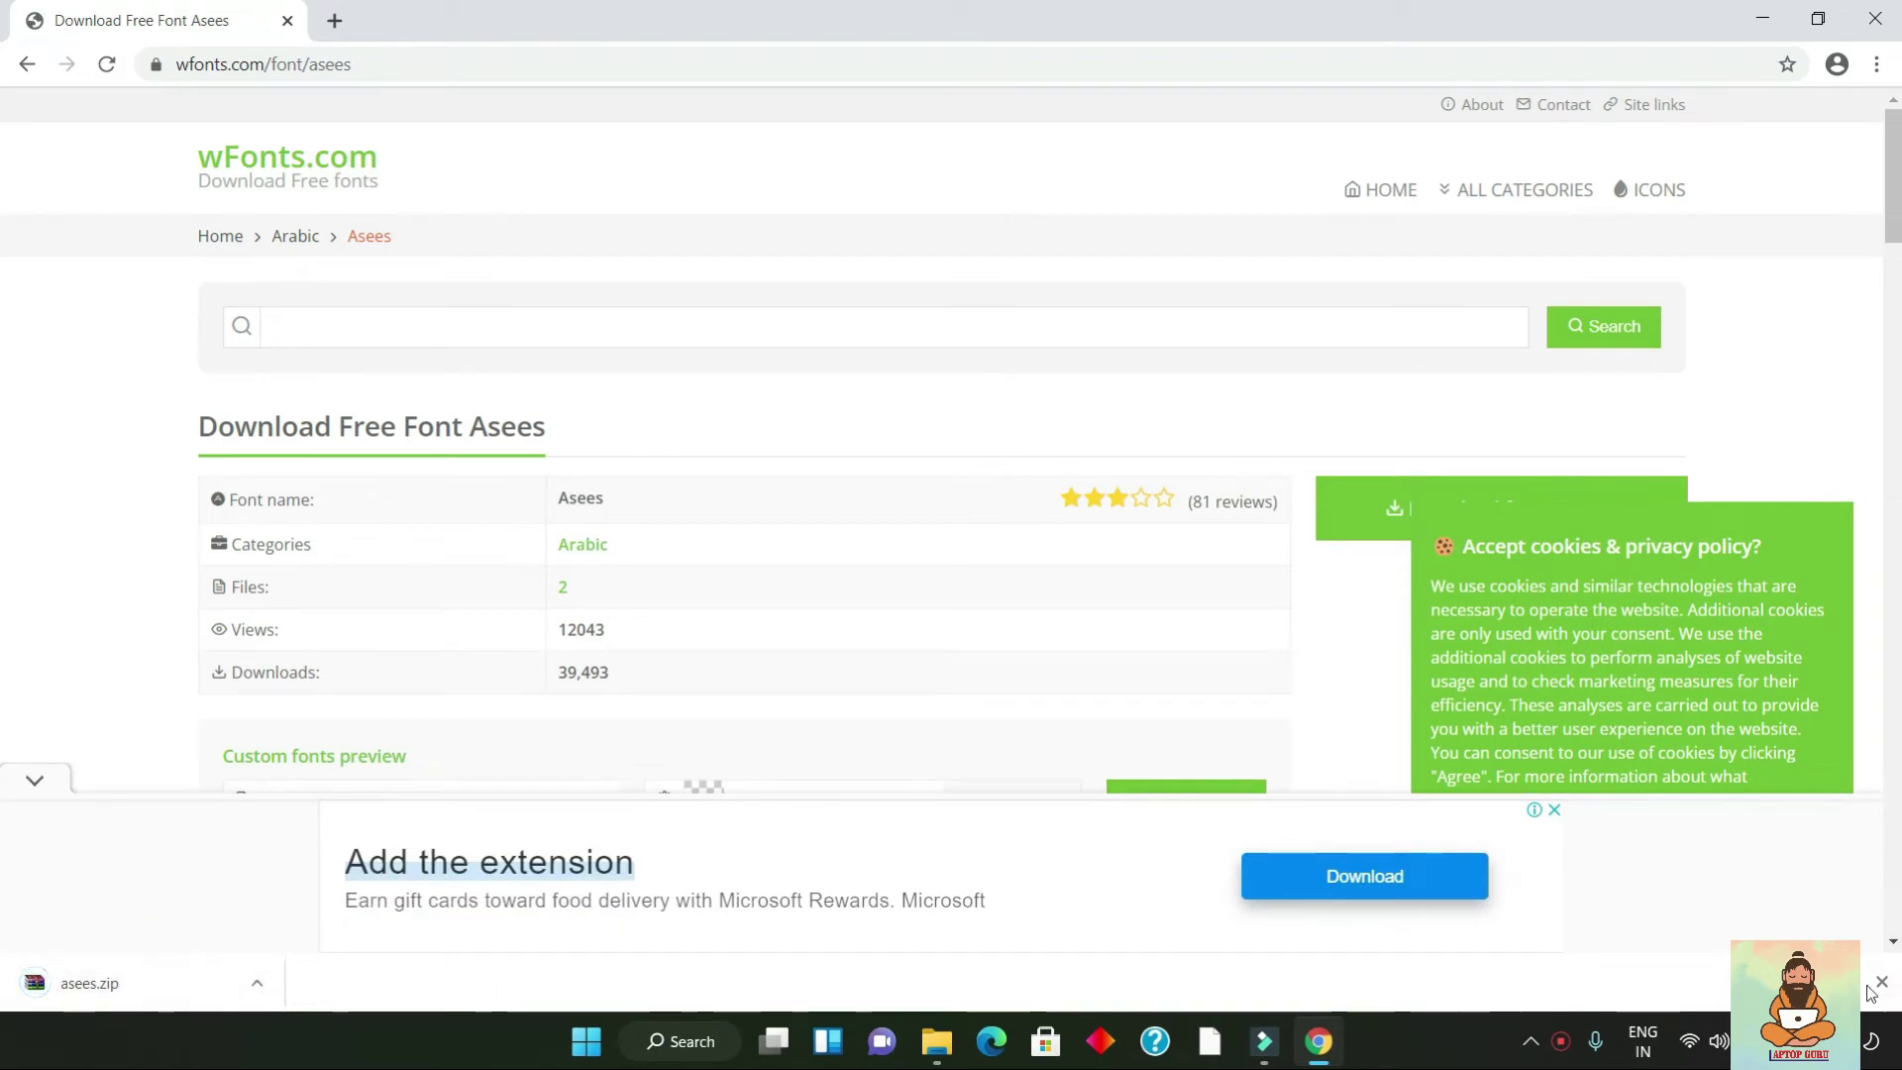
pyautogui.hotkey('ctrl', 'j')
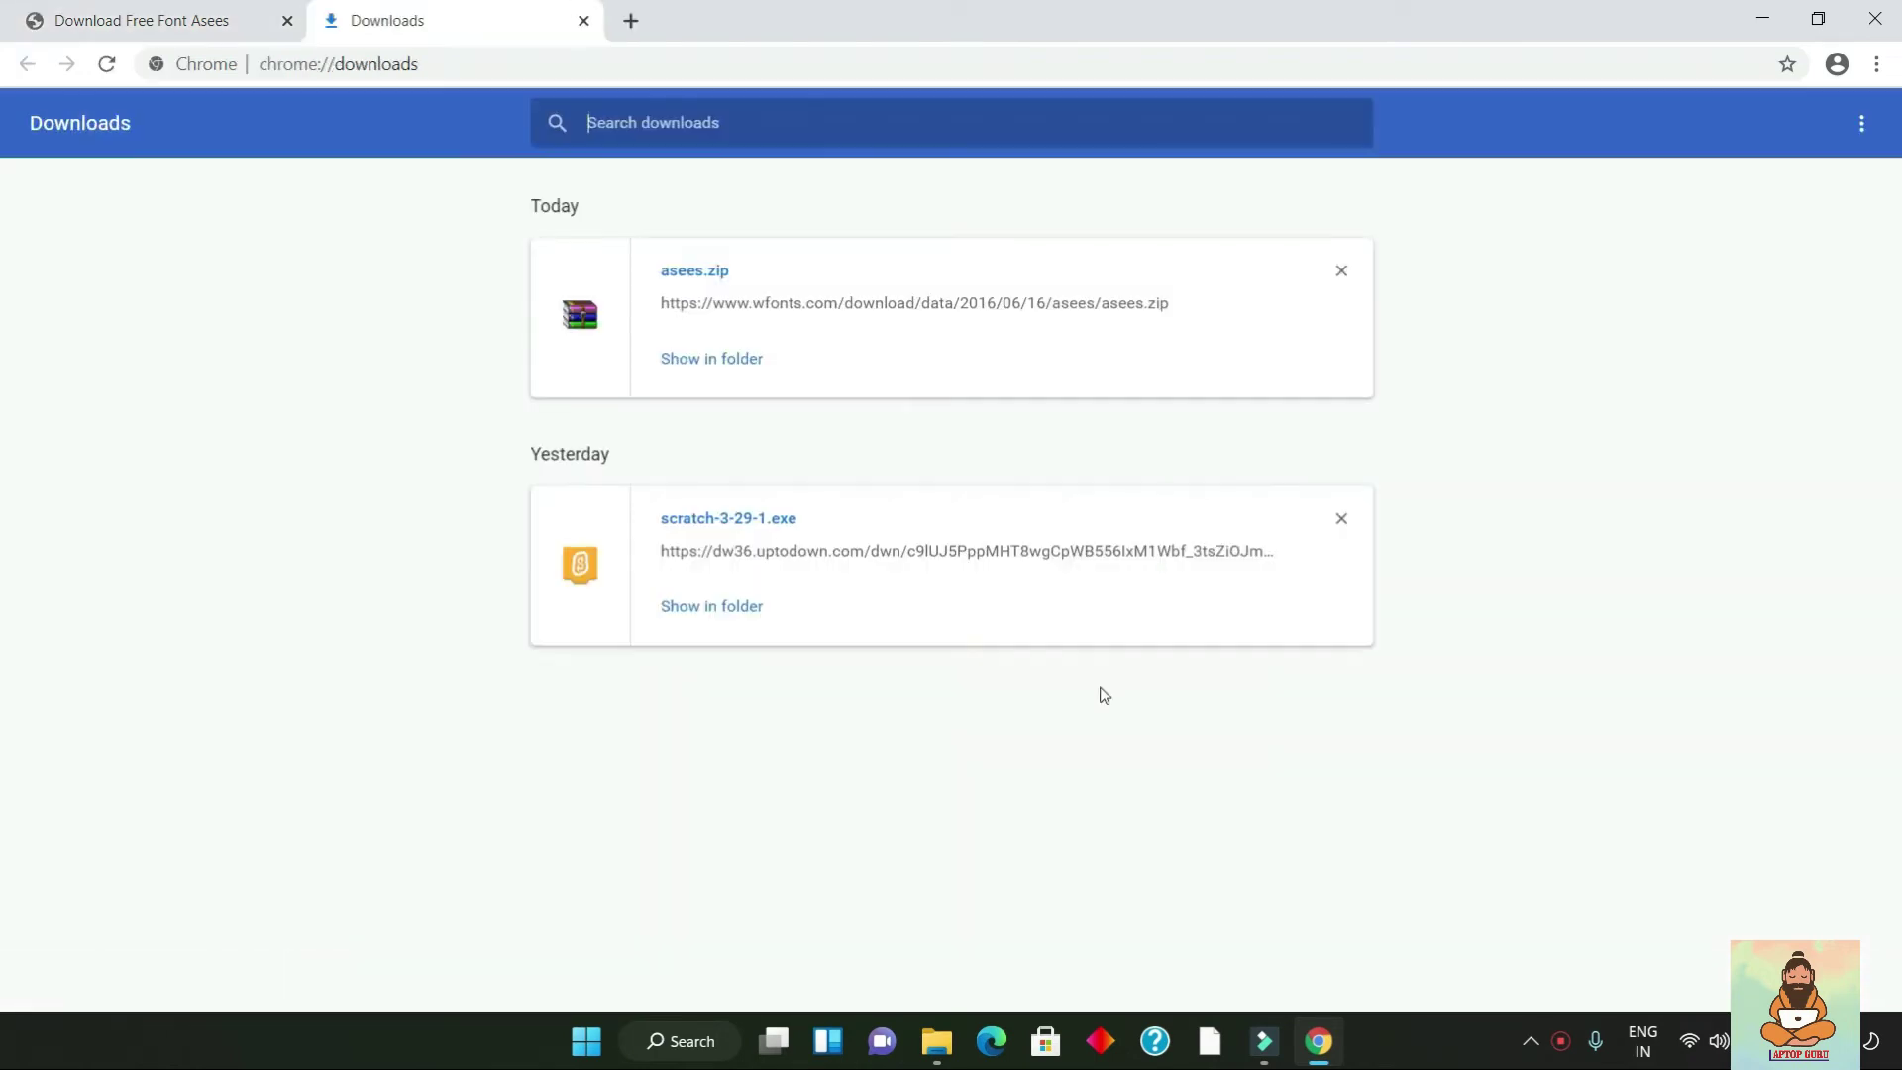
# Step: Open asees.zip from its folder and install the ASEES_RG.TTF font
pyautogui.click(715, 362)
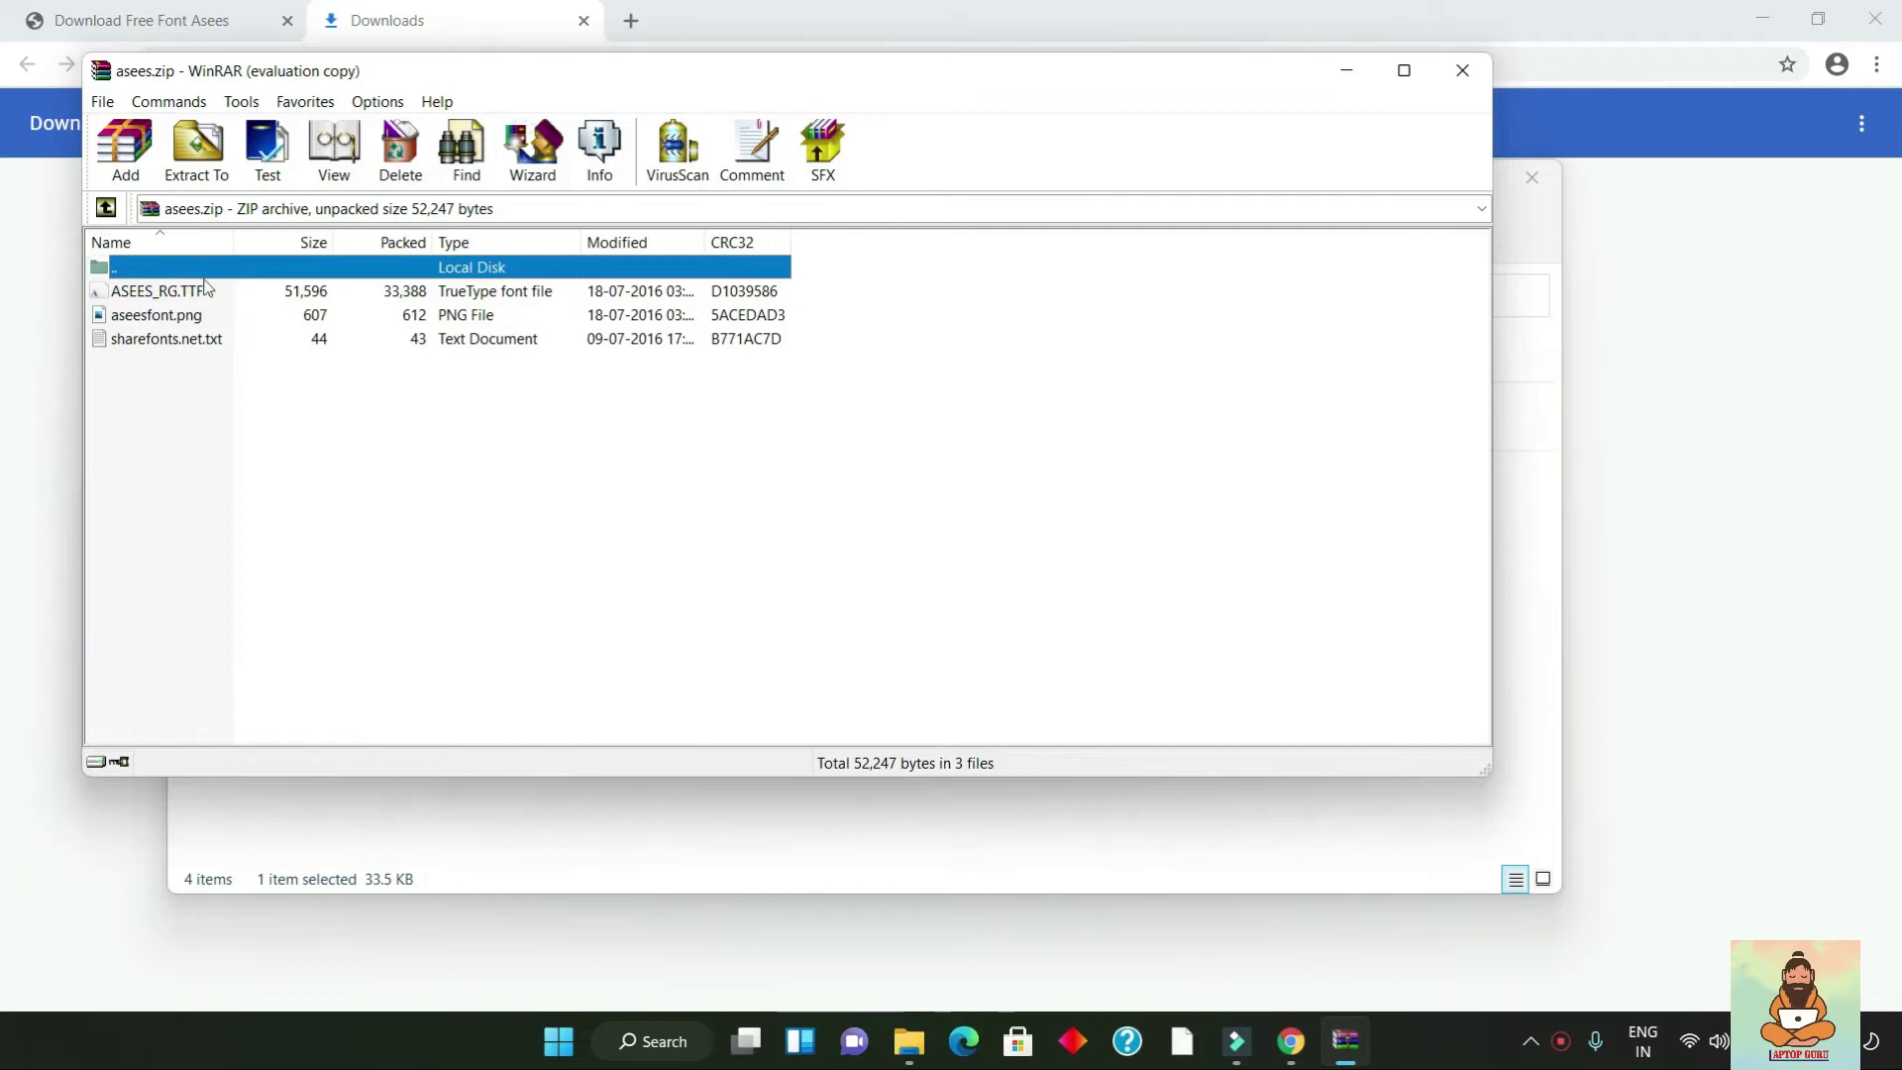
pyautogui.doubleClick(189, 290)
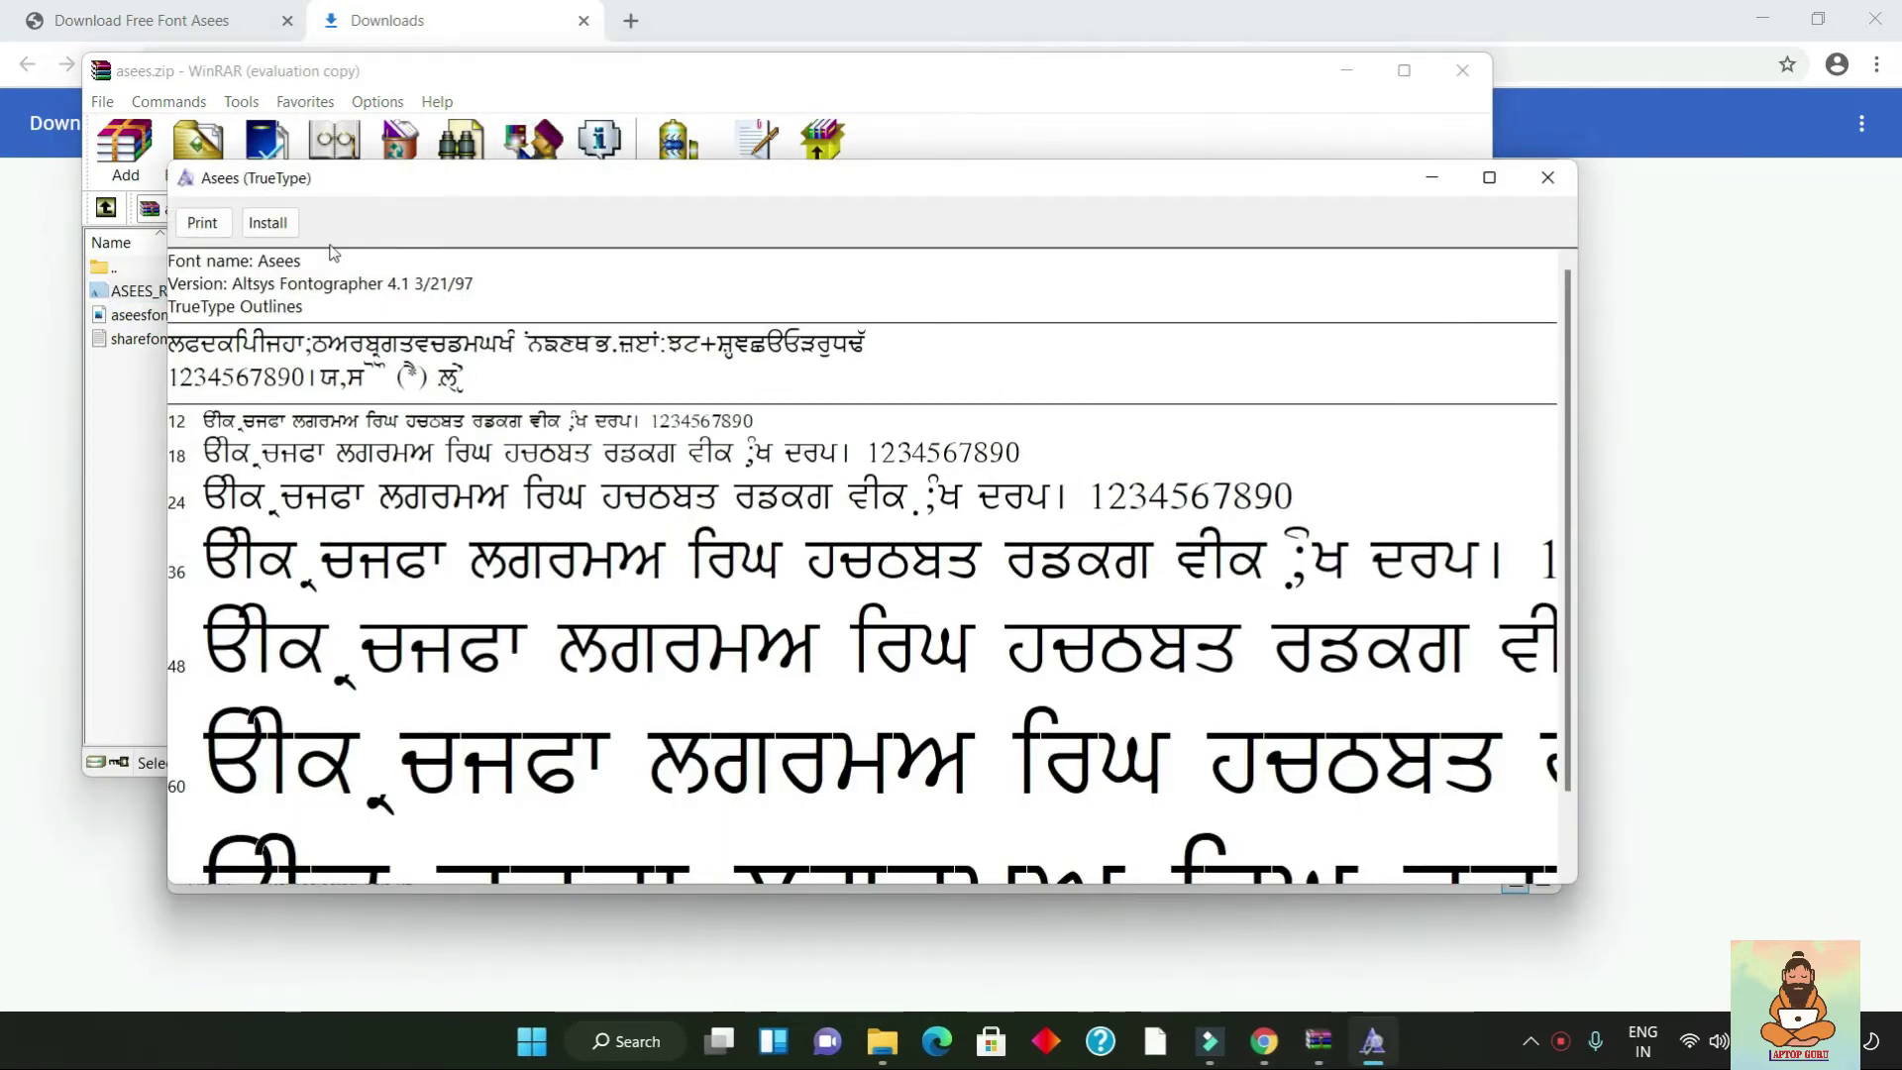
pyautogui.click(277, 231)
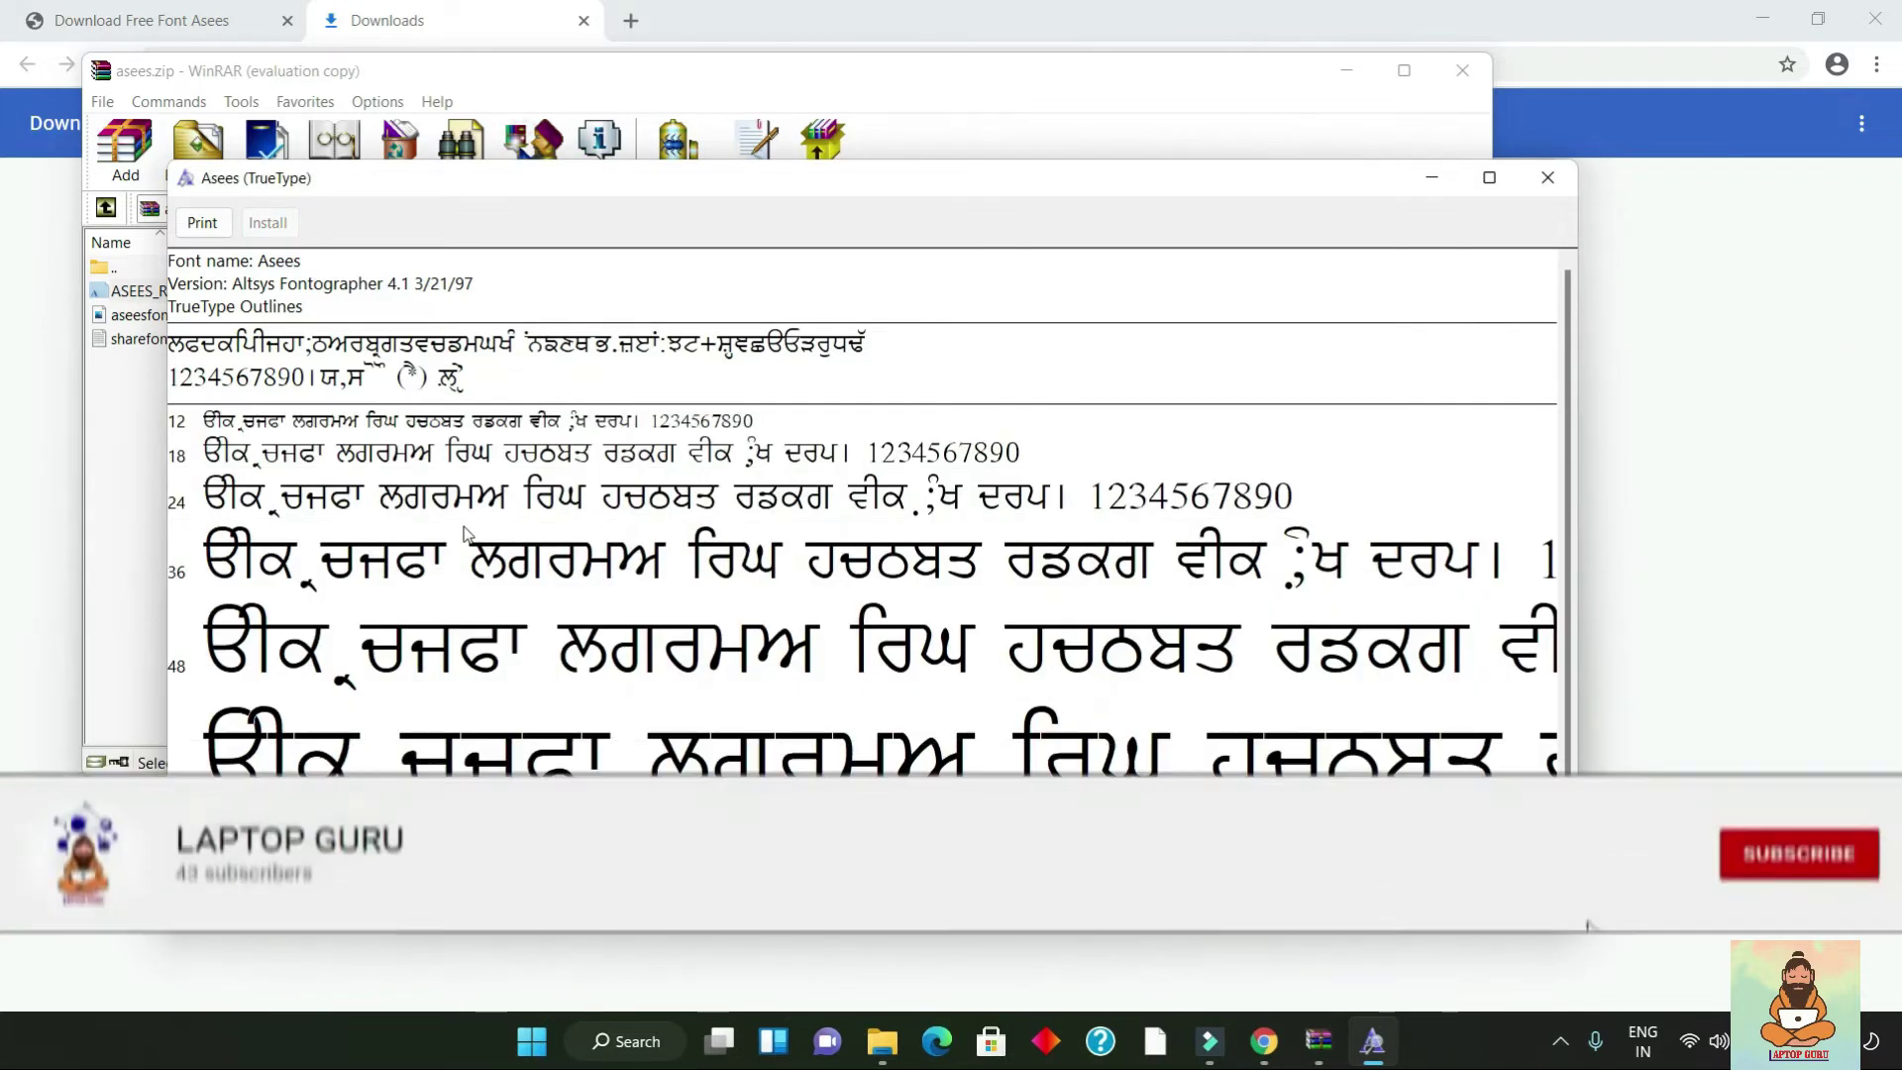
# Step: Close the font preview, the WinRAR archive window and the Downloads folder window
pyautogui.click(1548, 178)
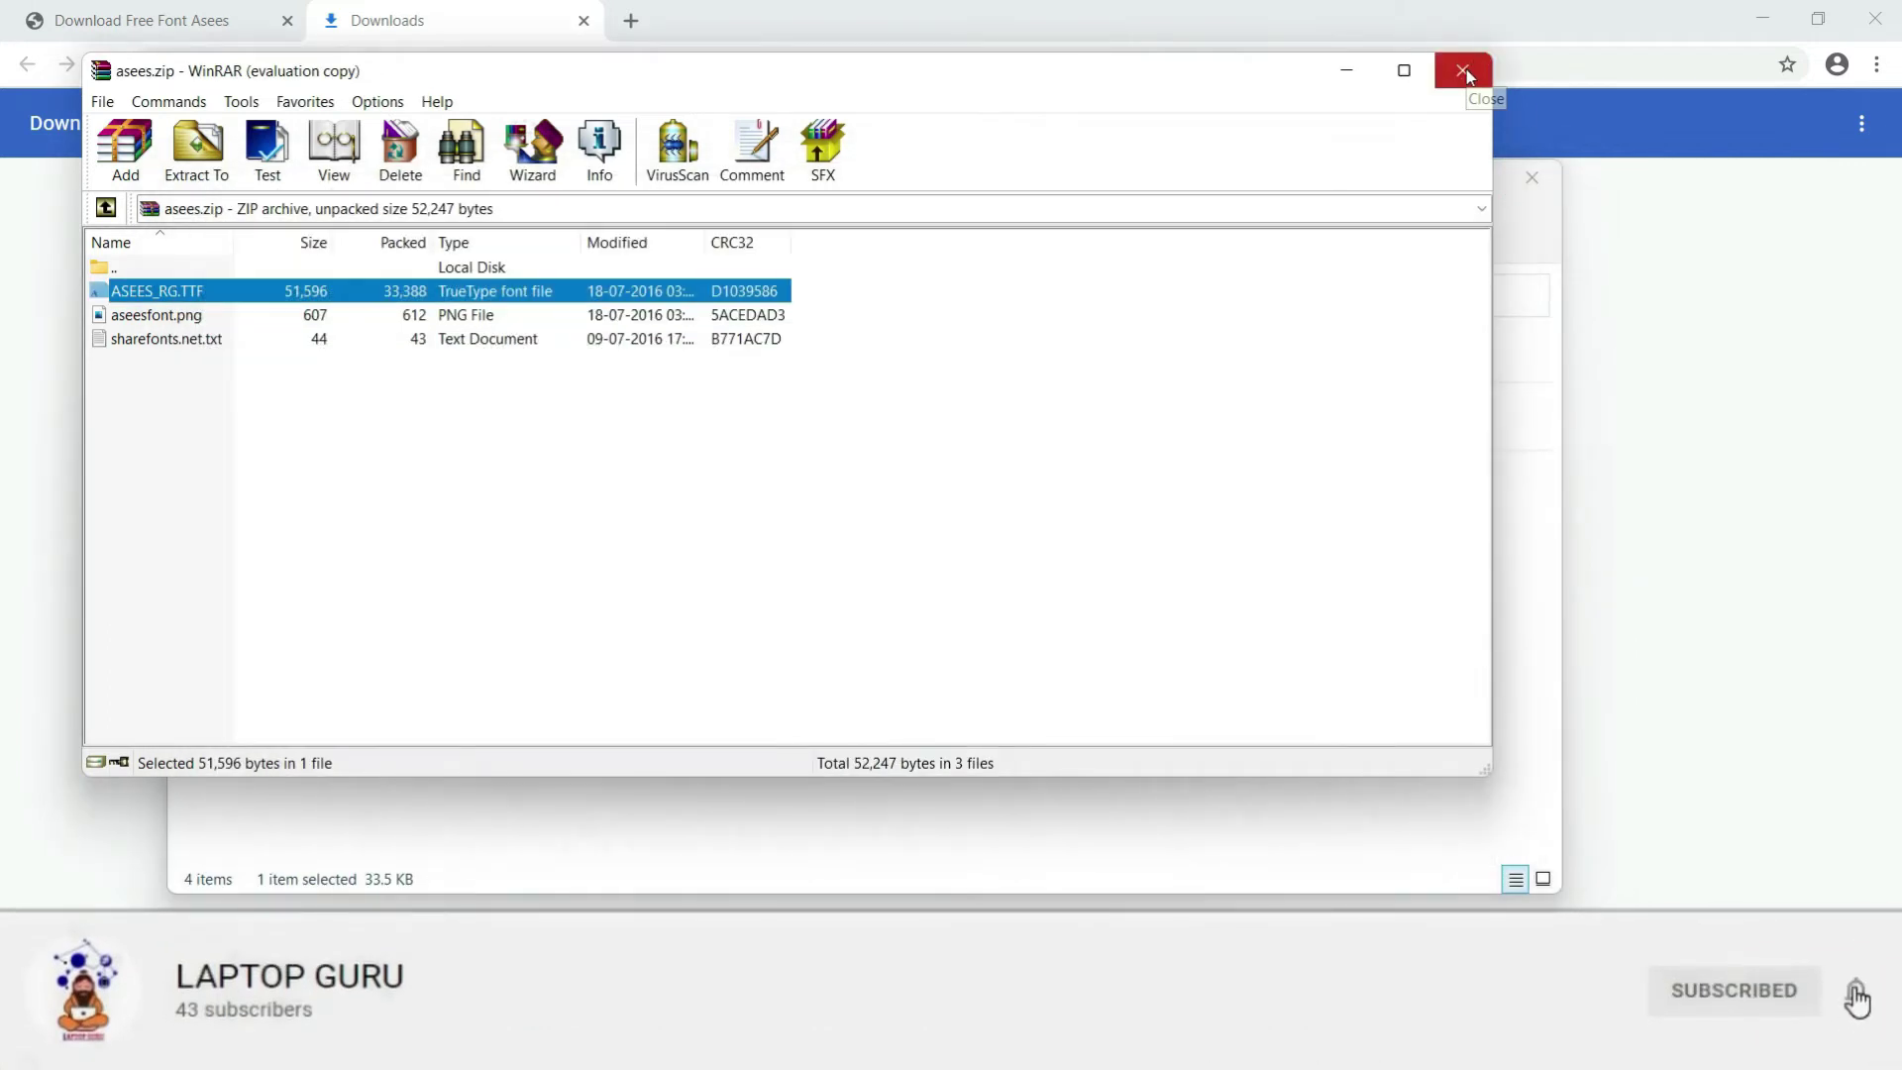
pyautogui.click(1464, 71)
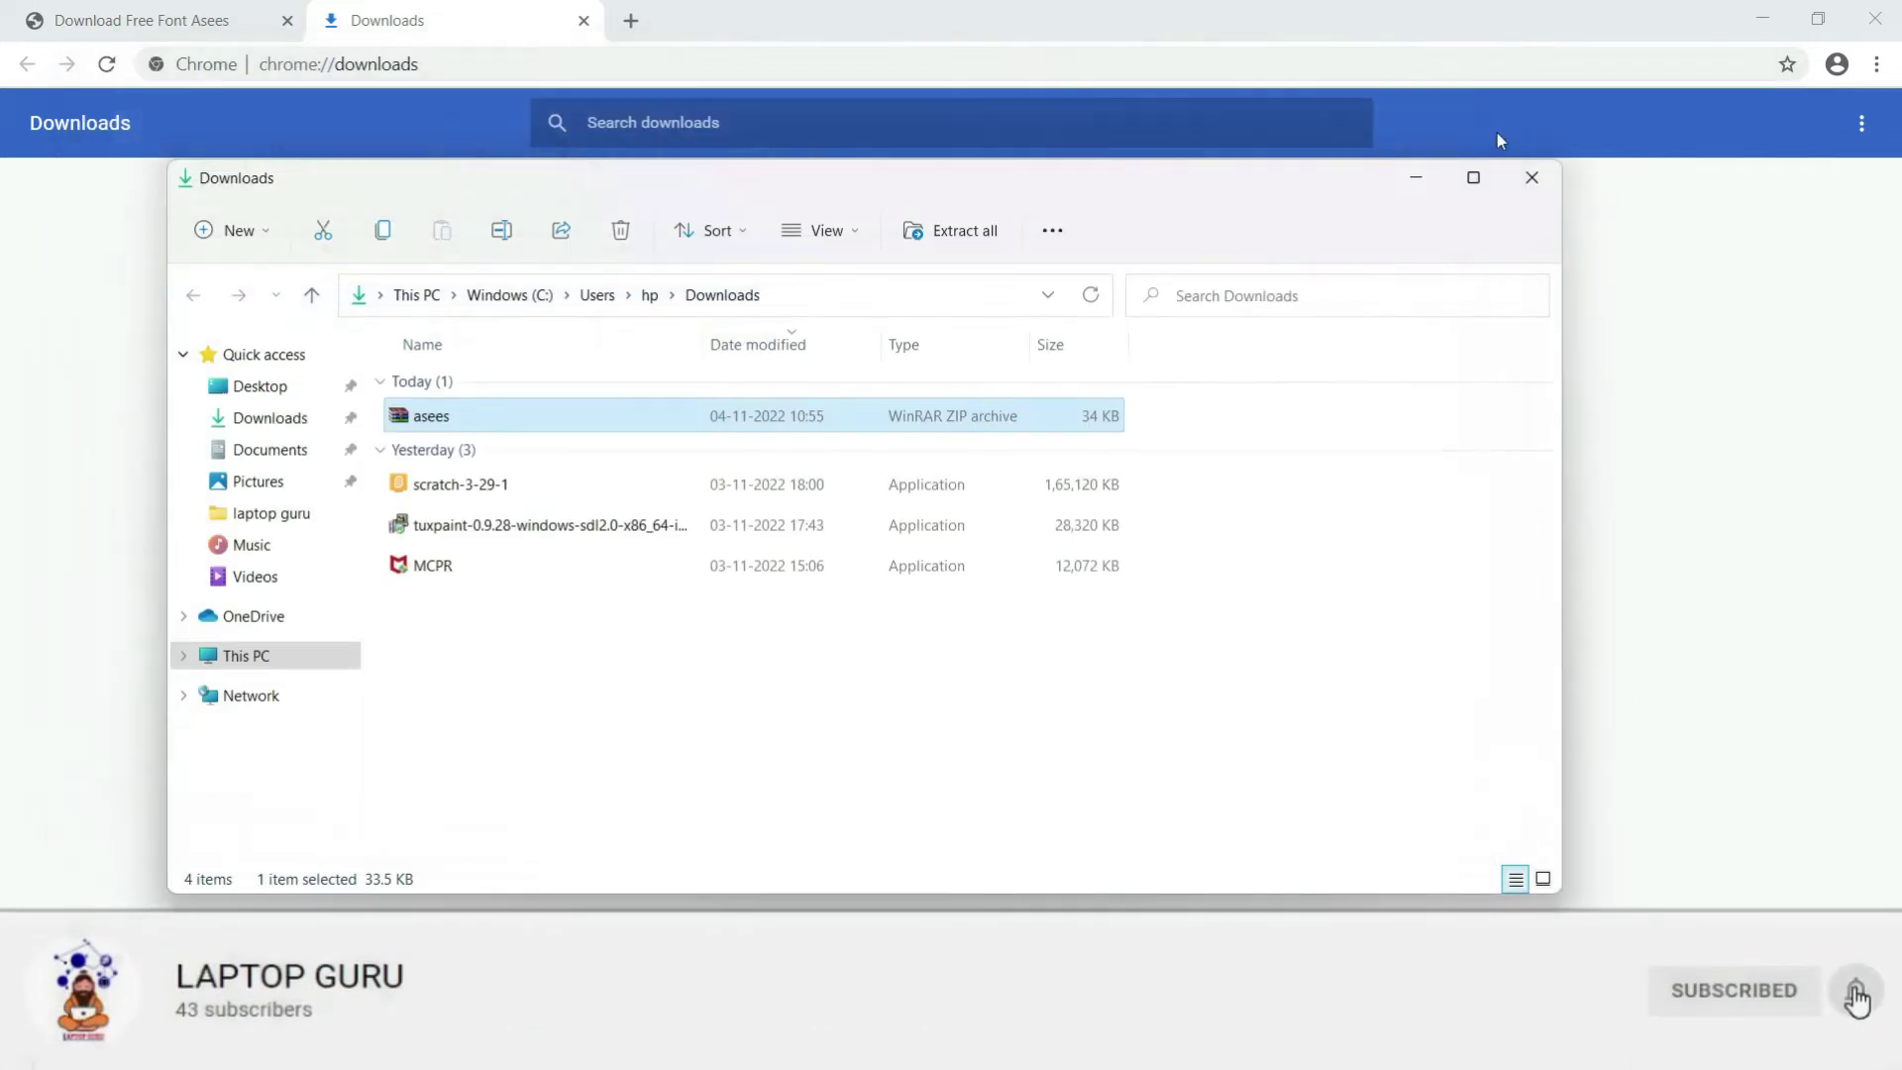
pyautogui.click(1530, 176)
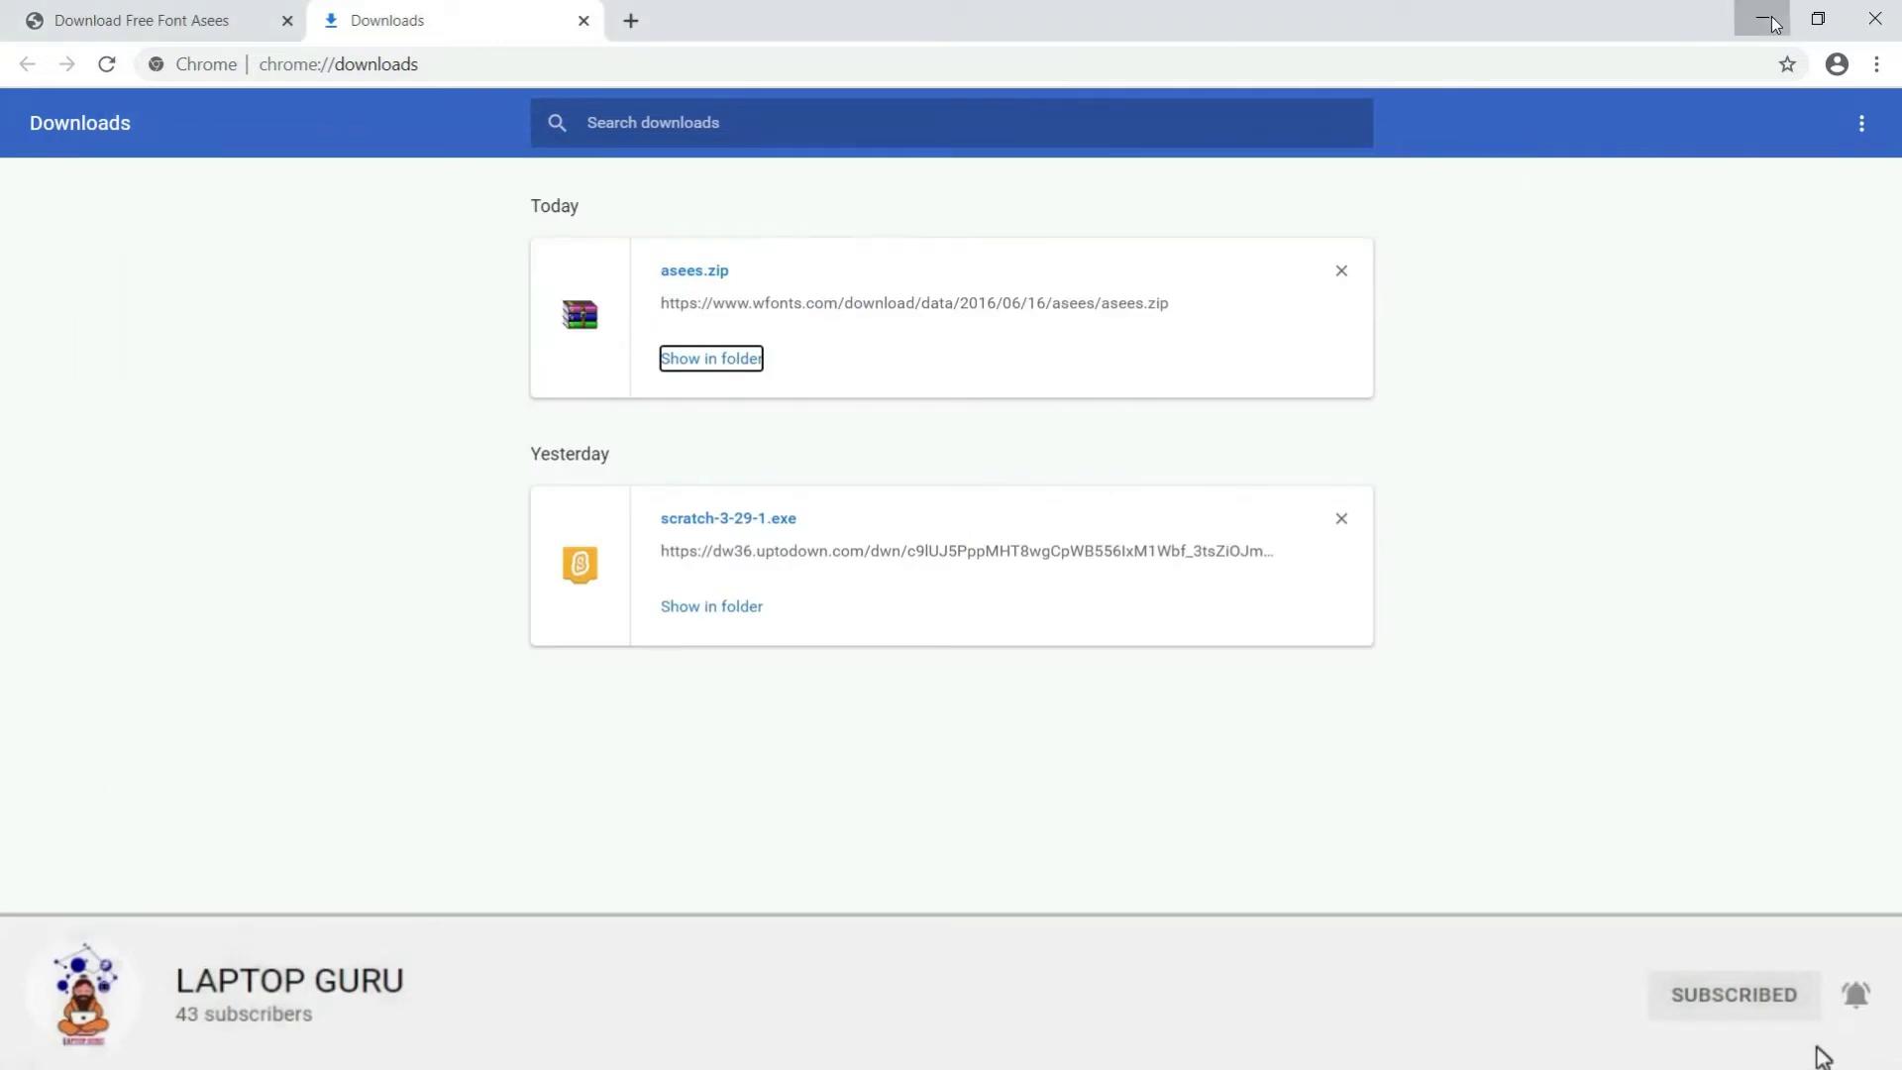
# Step: Minimize Chrome, launch Word 2013 from the desktop, dismiss the activation notice, and create a blank document
pyautogui.click(1771, 20)
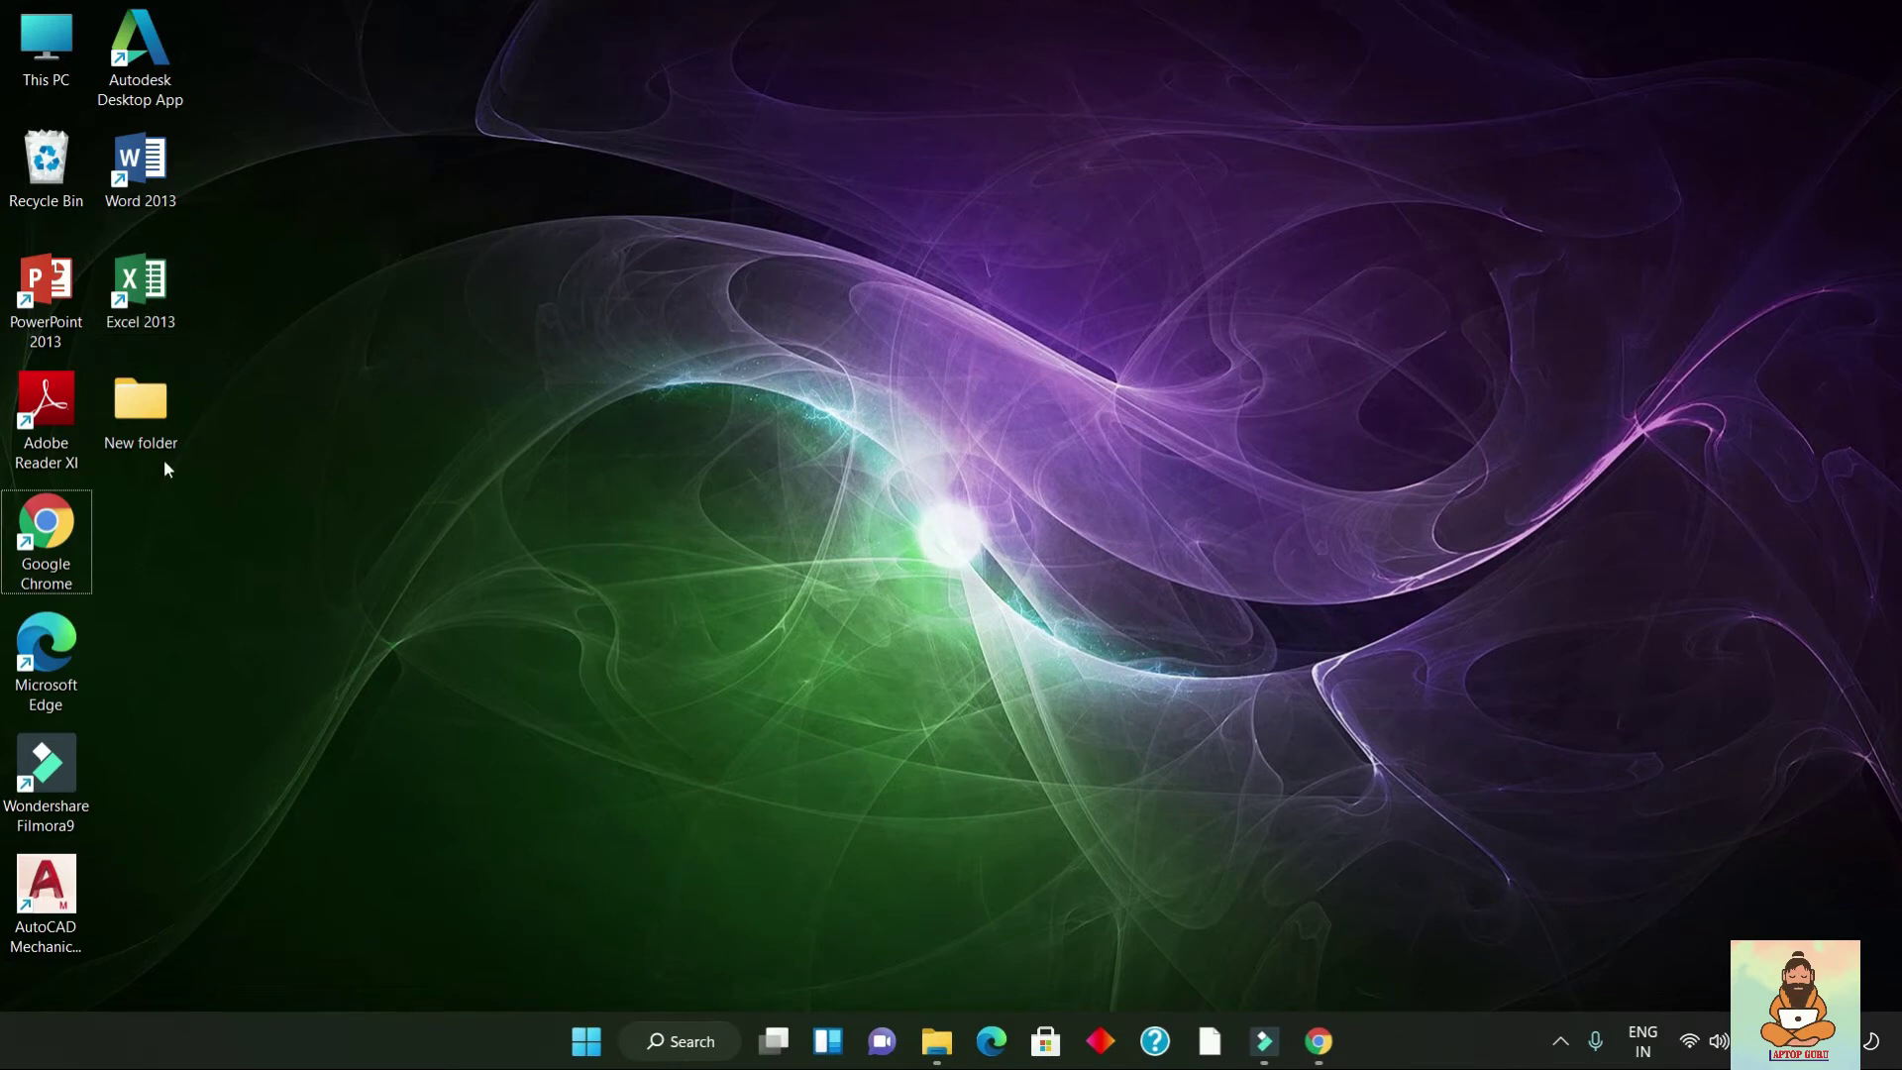
pyautogui.click(154, 195)
pyautogui.doubleClick(154, 195)
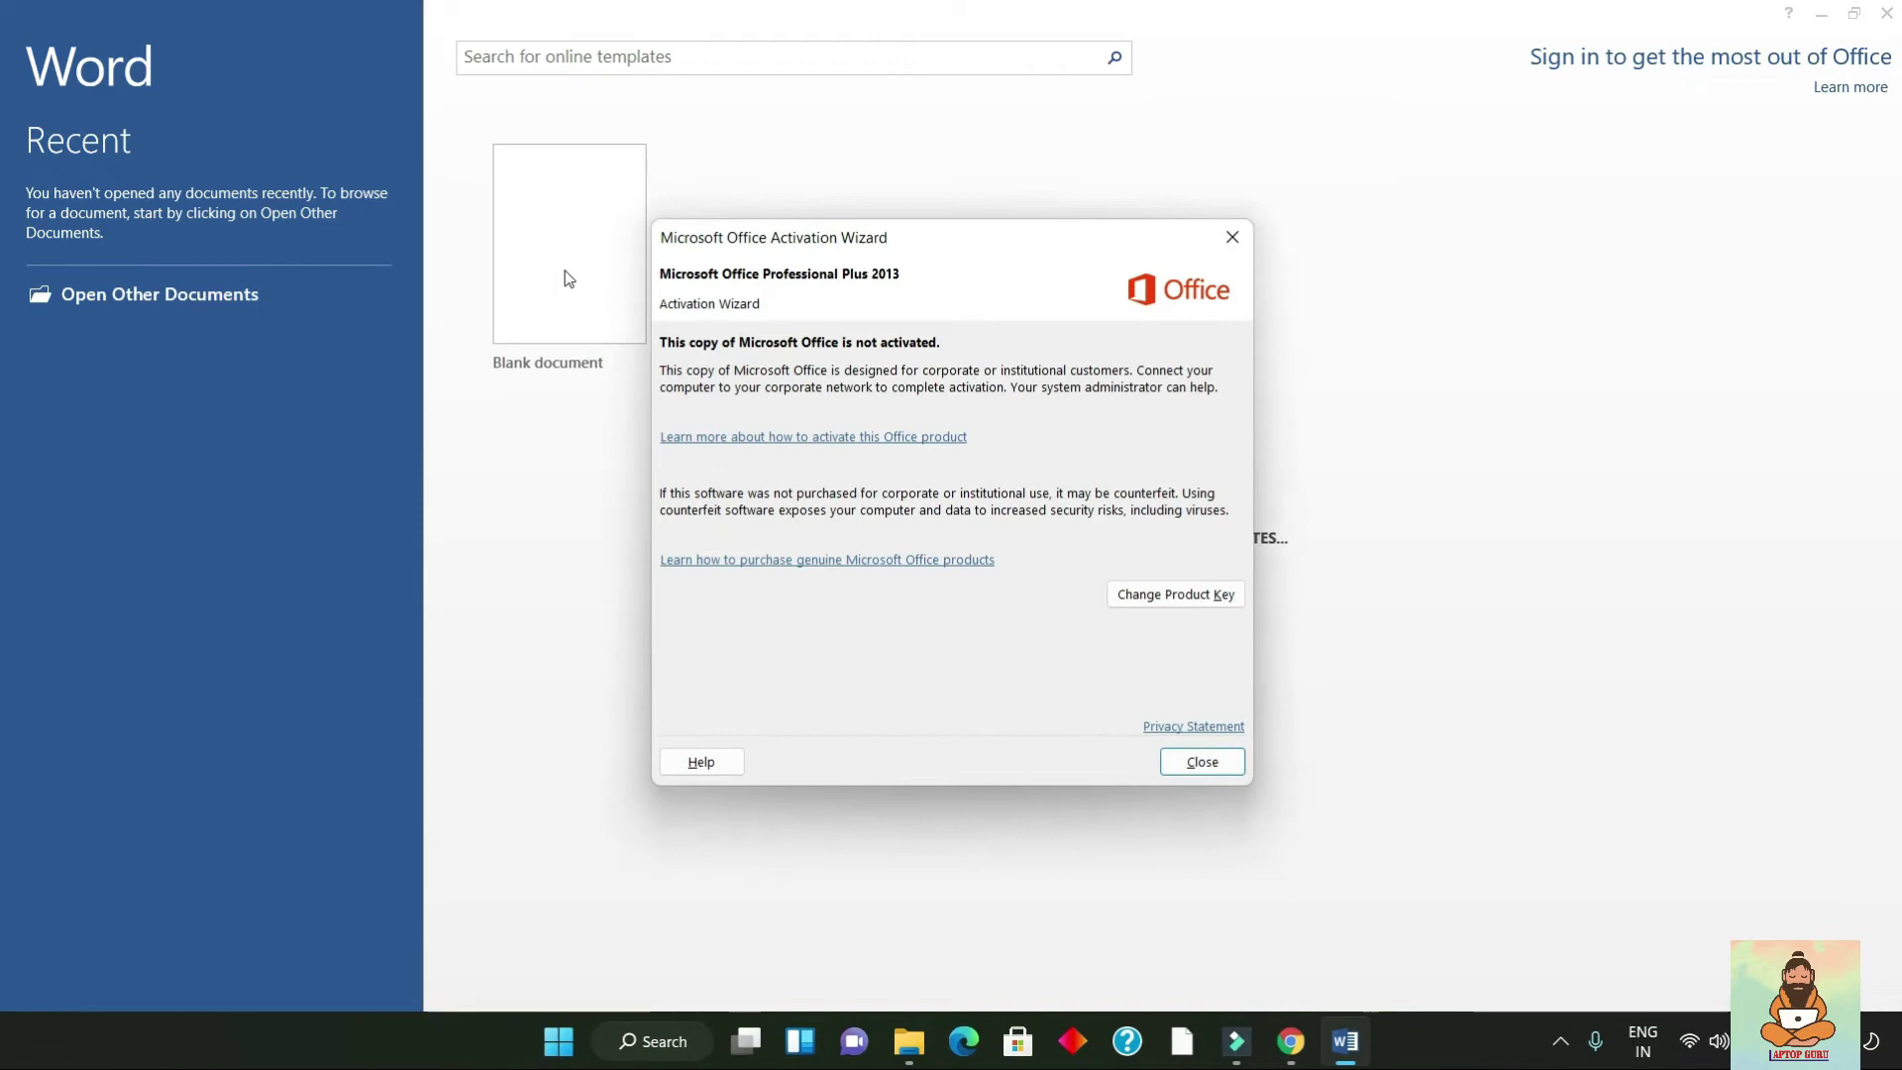
pyautogui.click(1201, 761)
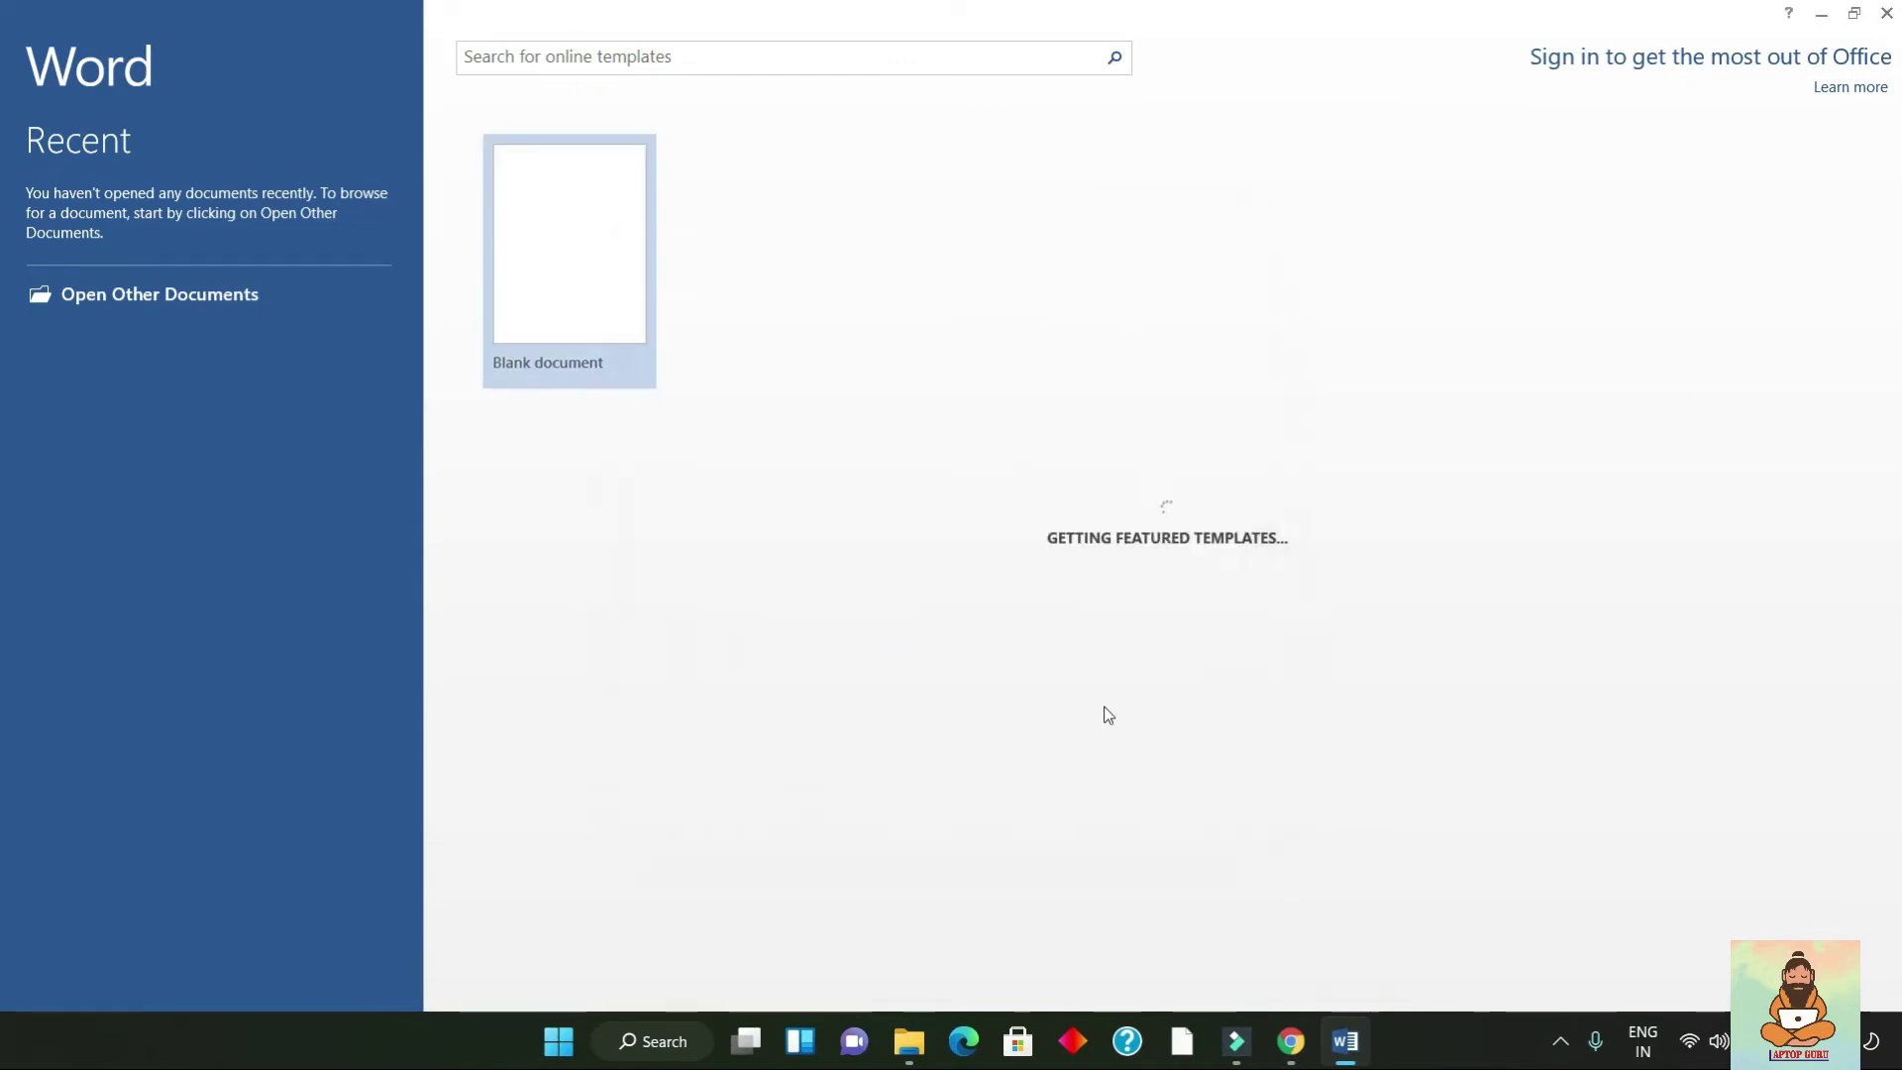
pyautogui.click(585, 315)
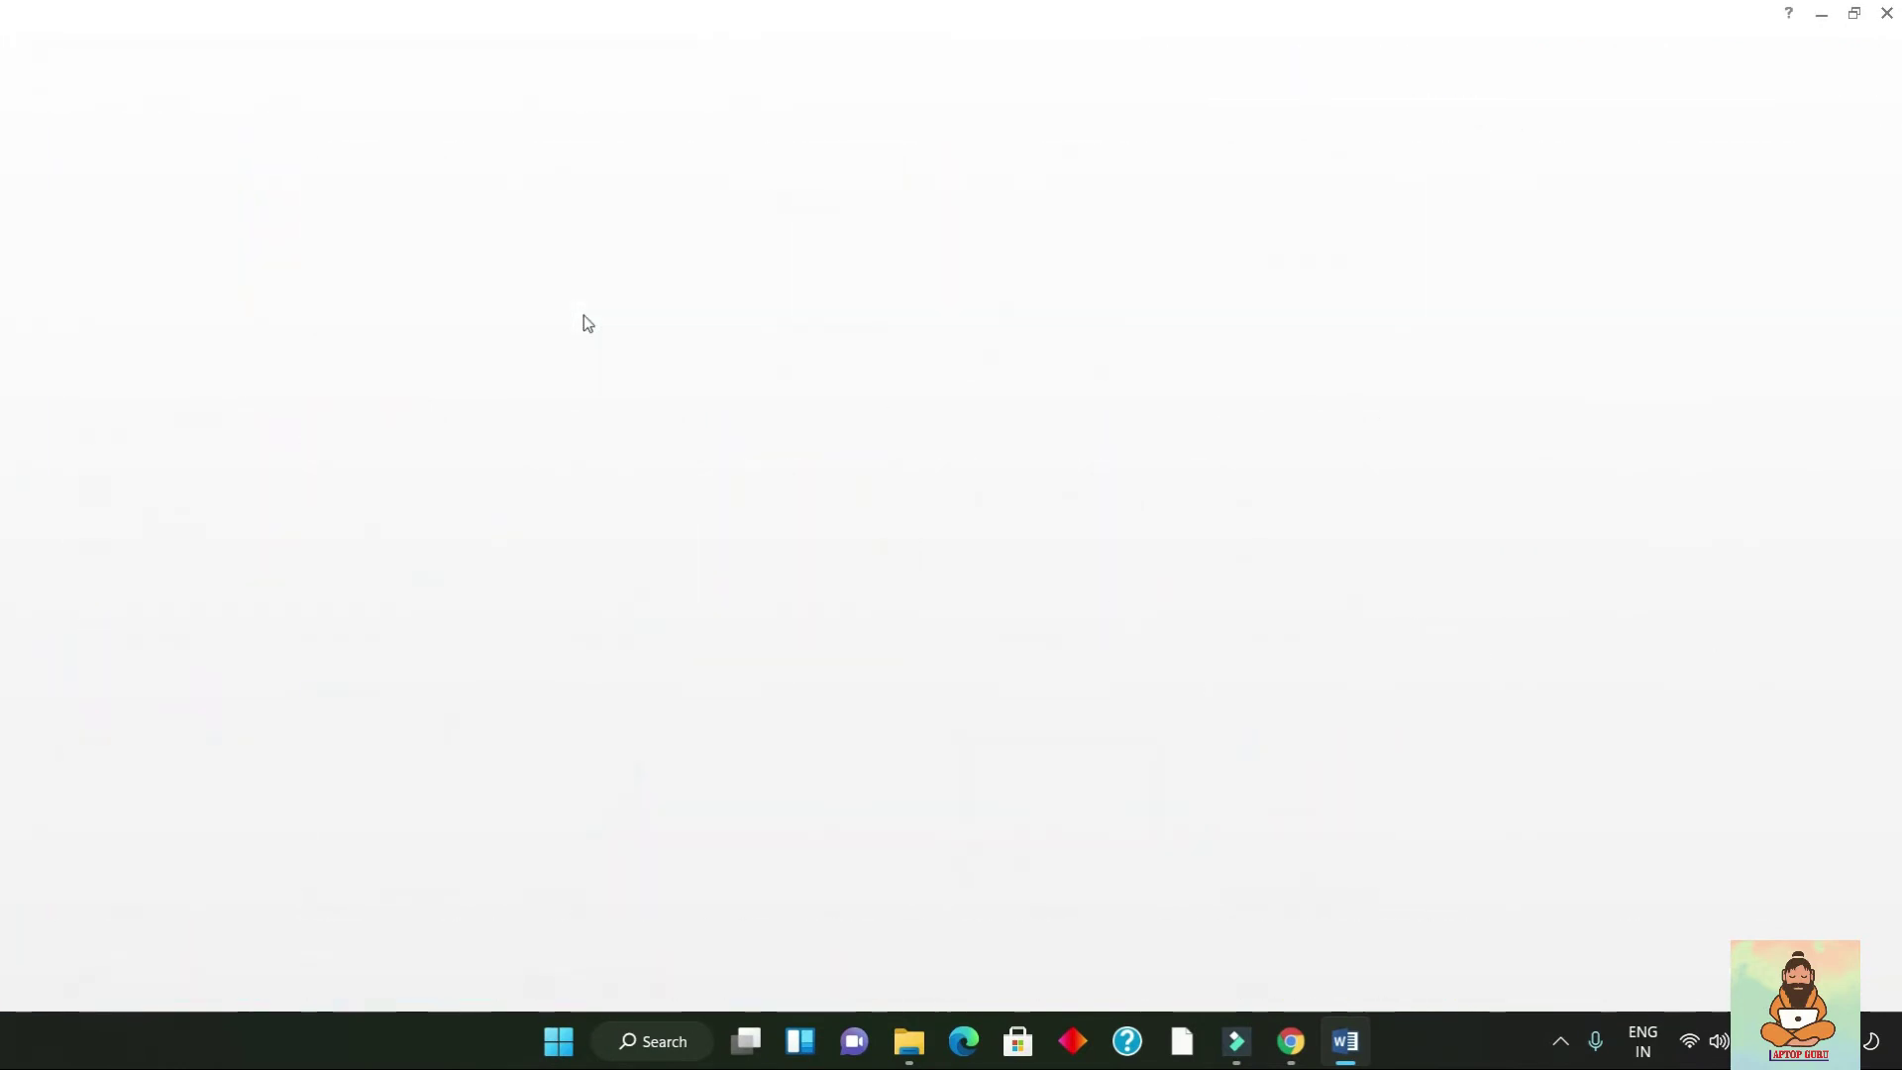
# Step: Type 'shsh', switch the font to Asees, and type 'piqp3232' as Punjabi text
pyautogui.click(562, 309)
pyautogui.click(288, 85)
pyautogui.click(736, 366)
pyautogui.write('shsh')
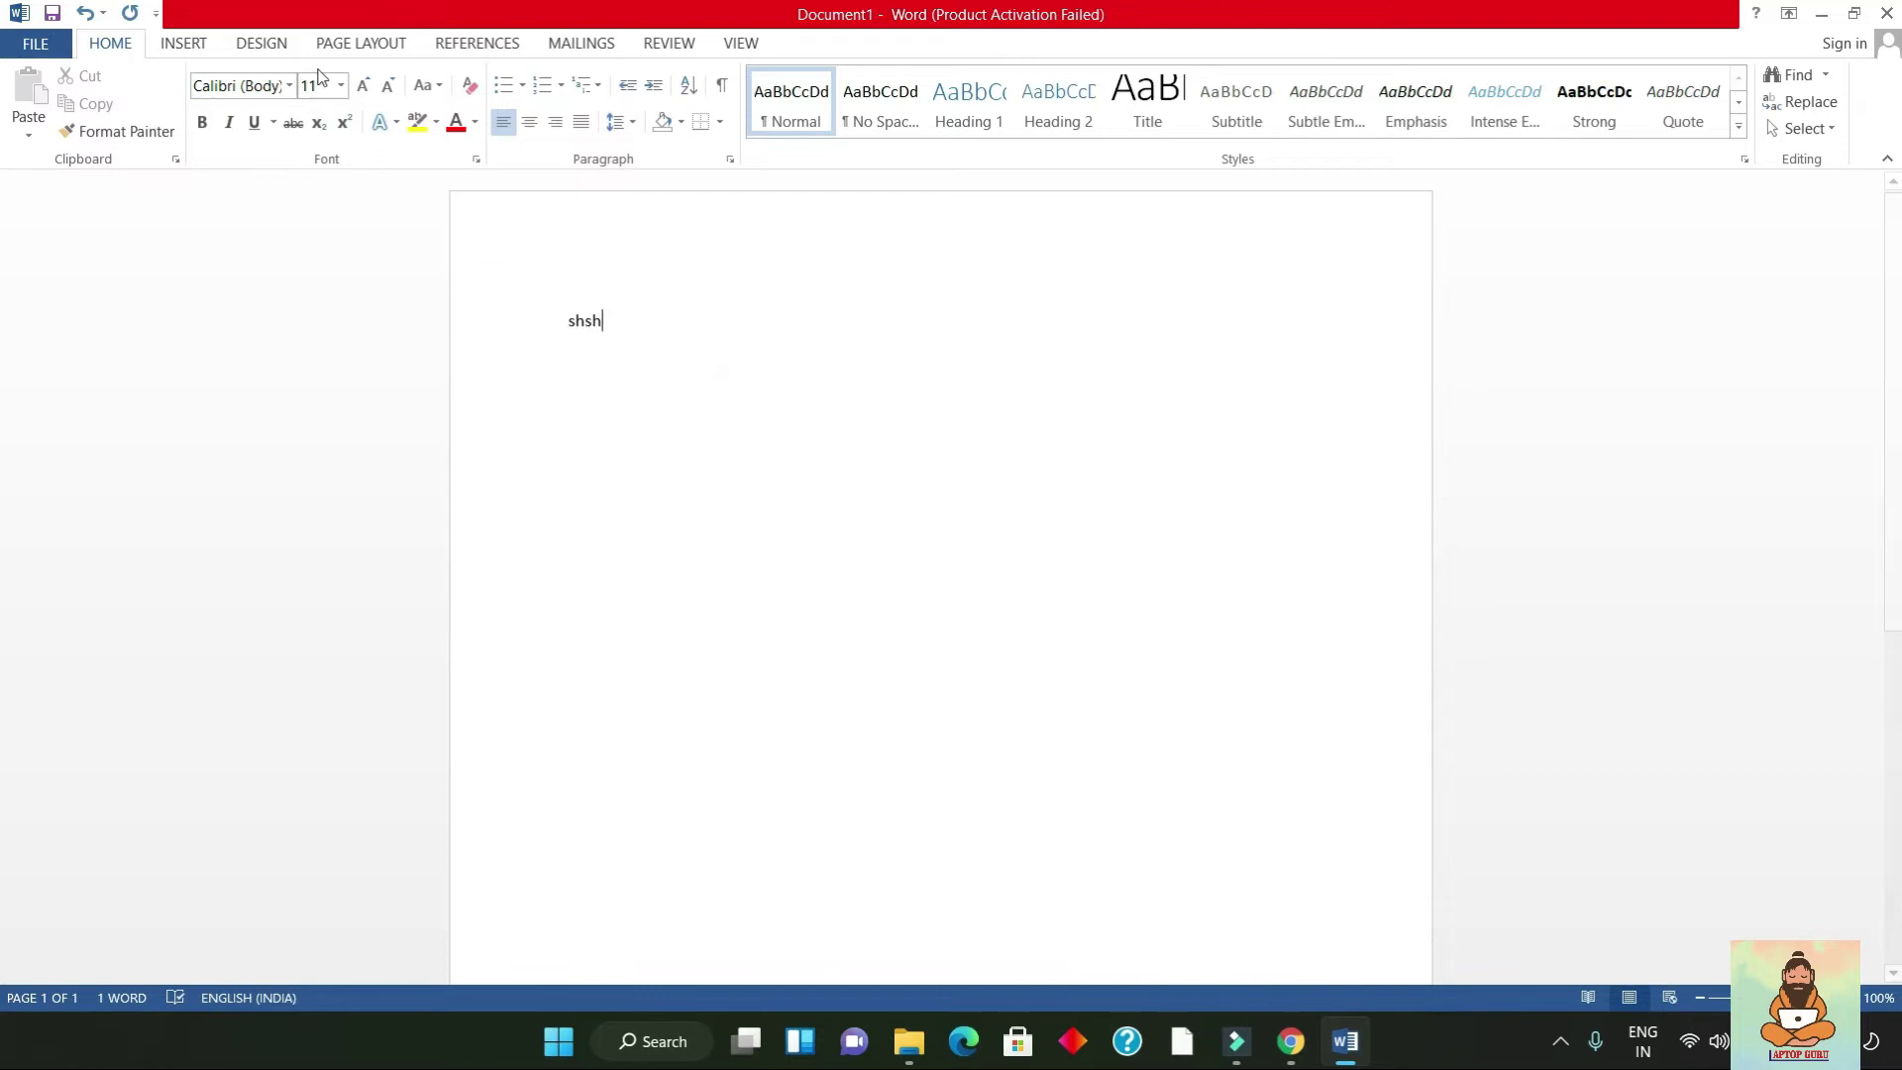
pyautogui.click(287, 87)
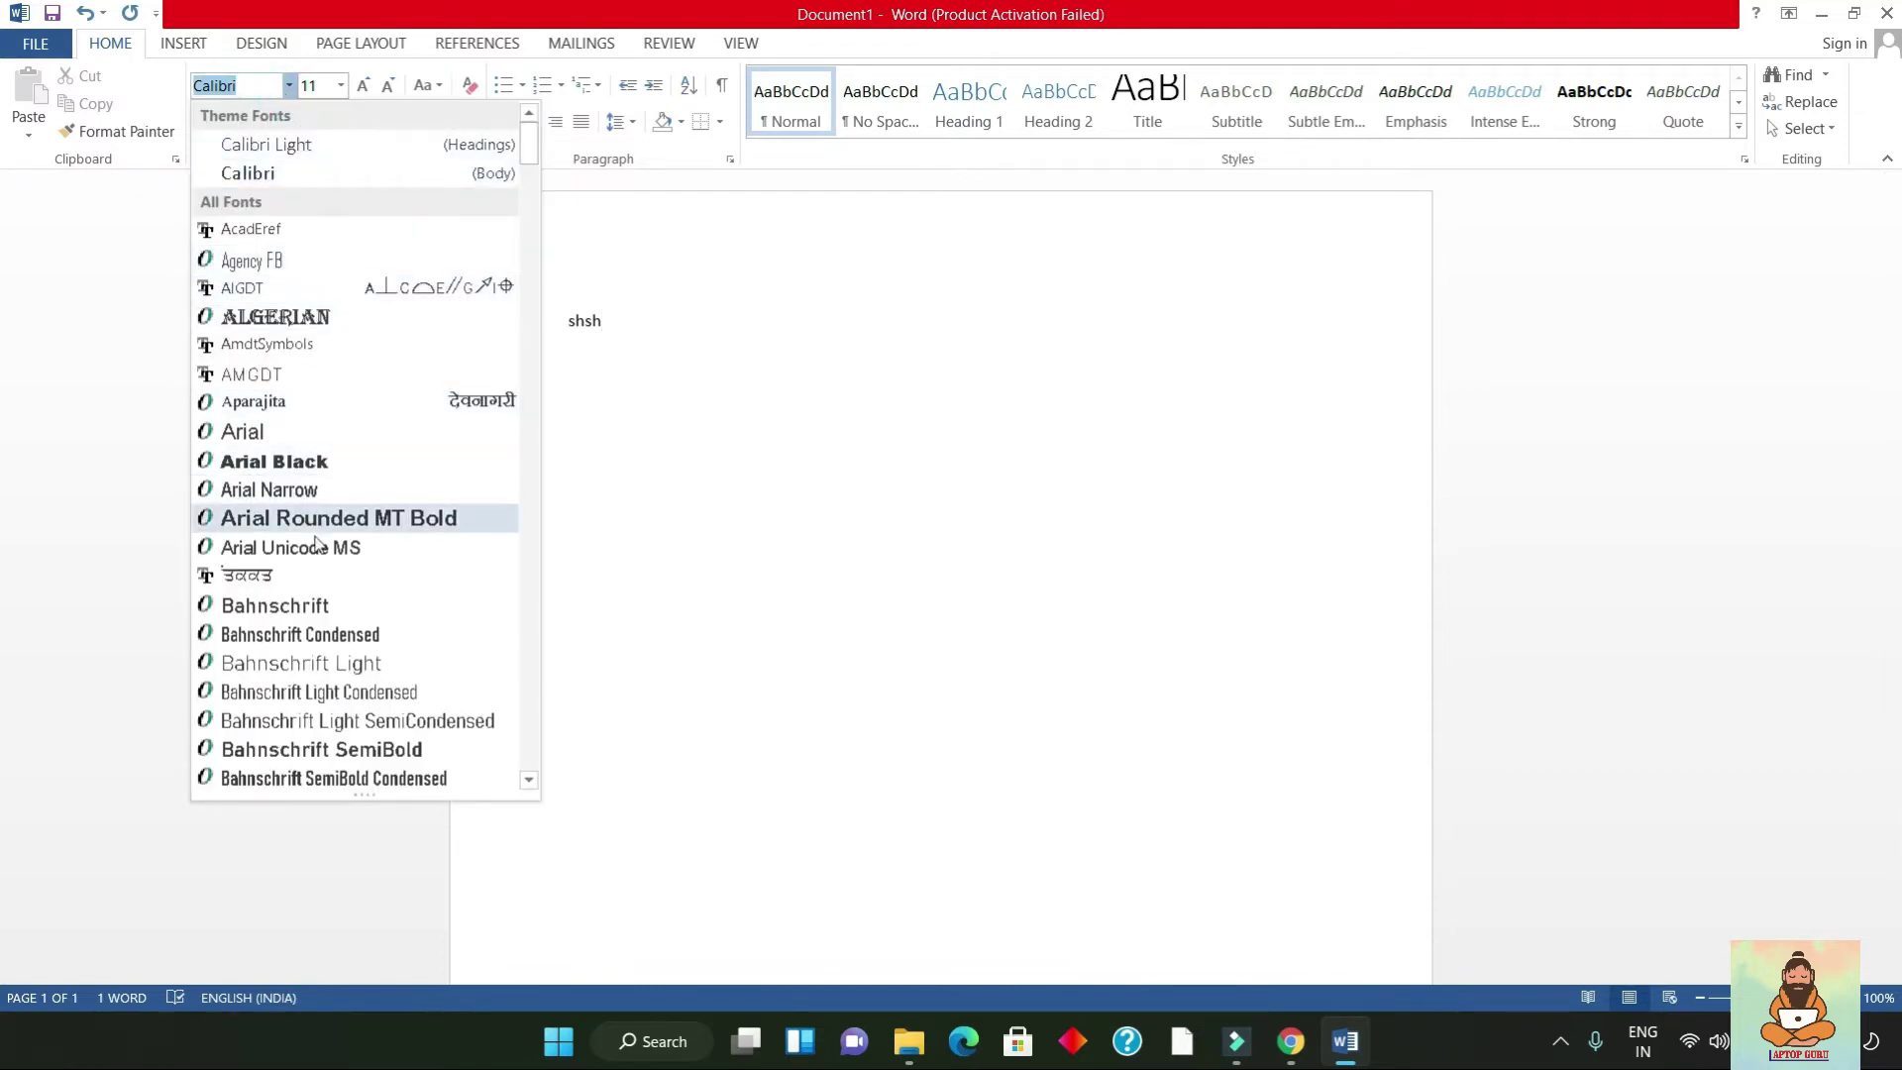
pyautogui.click(306, 577)
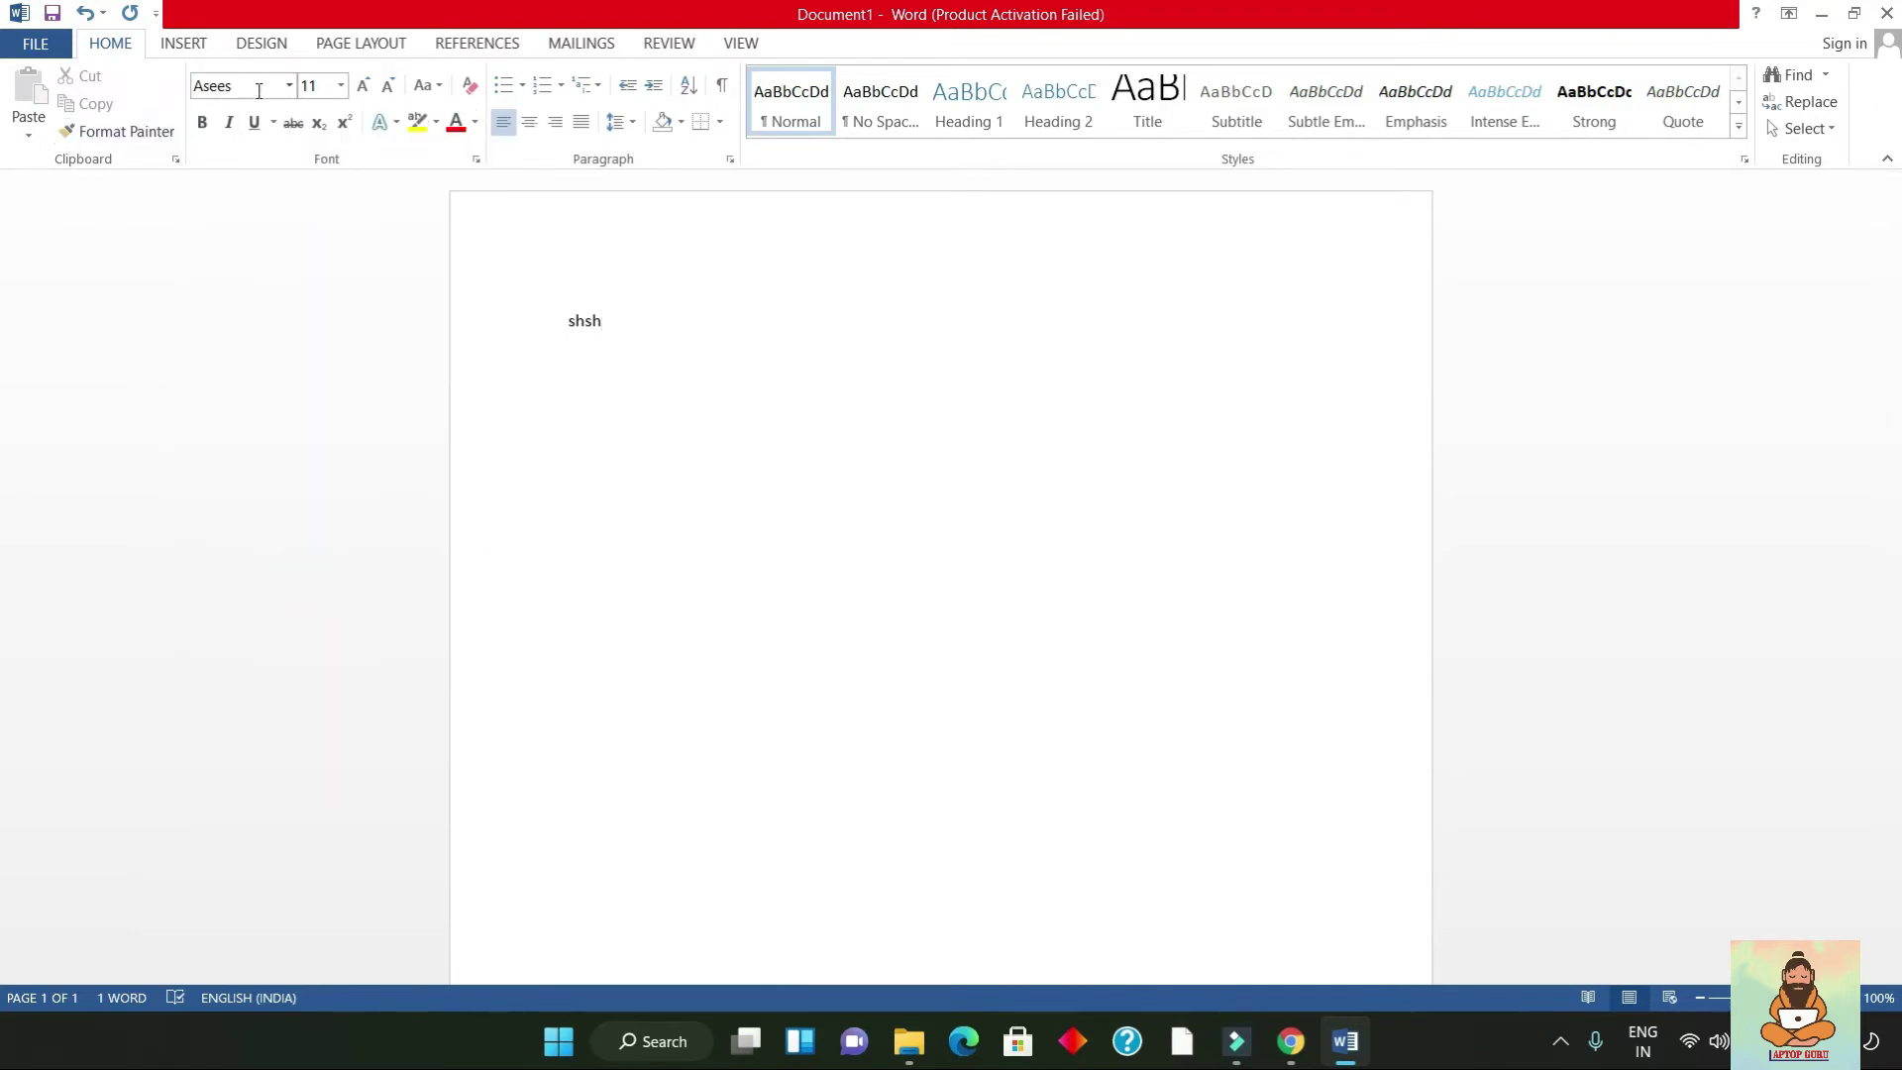
pyautogui.write('piqp')
pyautogui.write('323245534543ਗਮਕਗਵਕ')
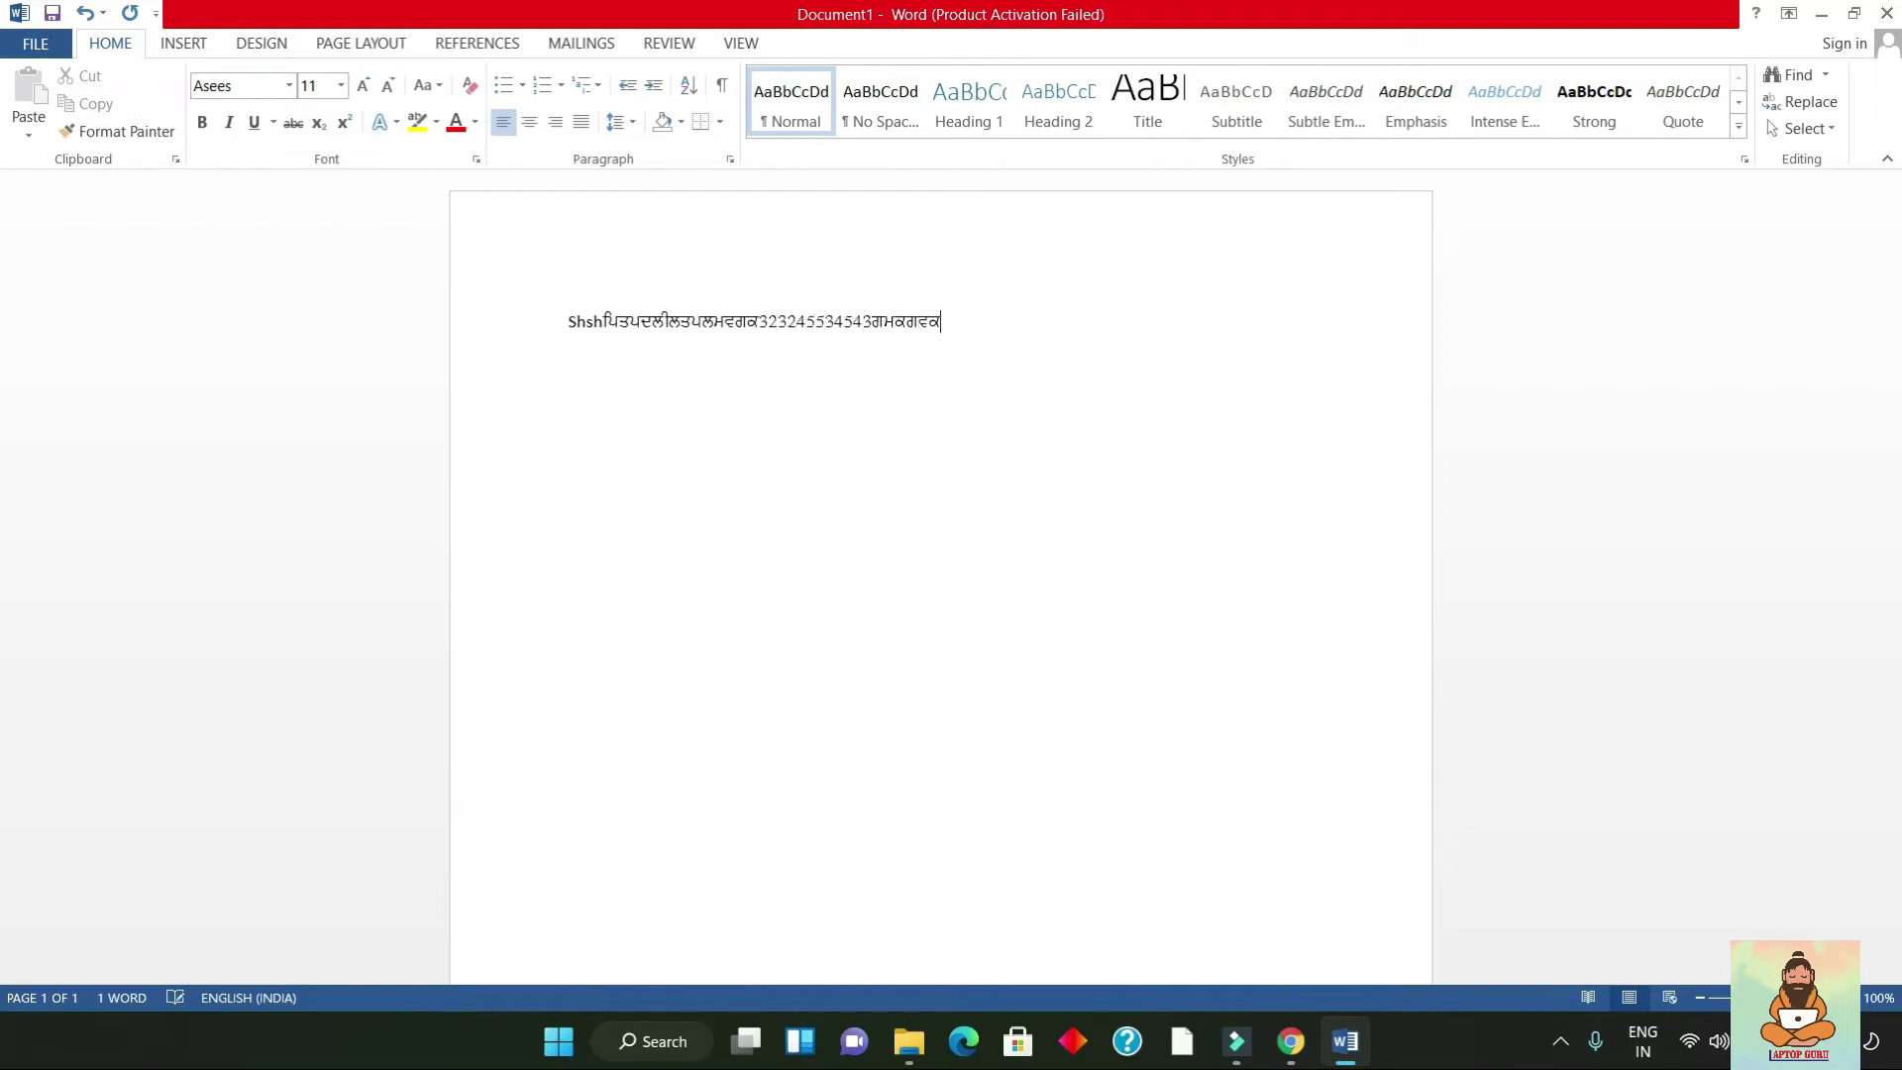
# Step: Select the whole Asees line, apply a larger font size, and open the File Info page
pyautogui.doubleClick(948, 321)
pyautogui.click(1018, 368)
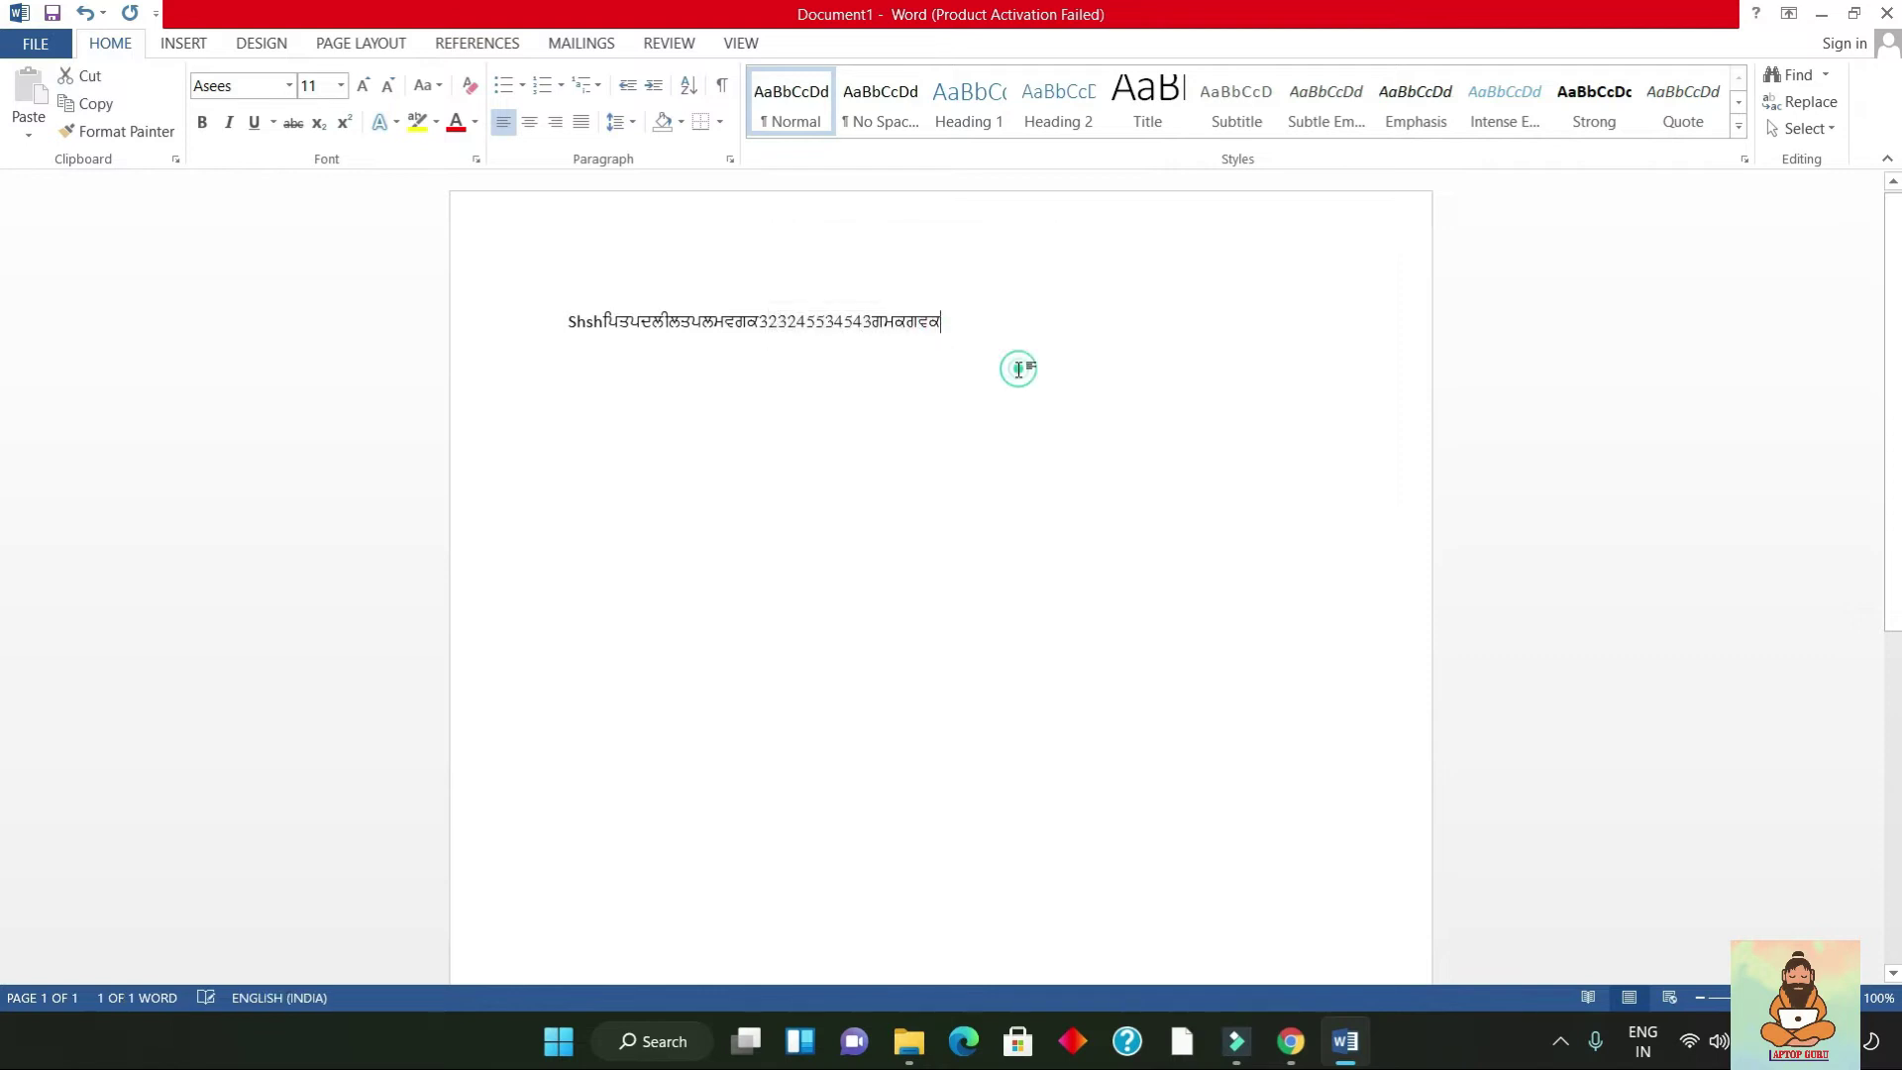
pyautogui.scroll(1, 963, 369)
pyautogui.scroll(4, 962, 368)
pyautogui.scroll(3, 963, 364)
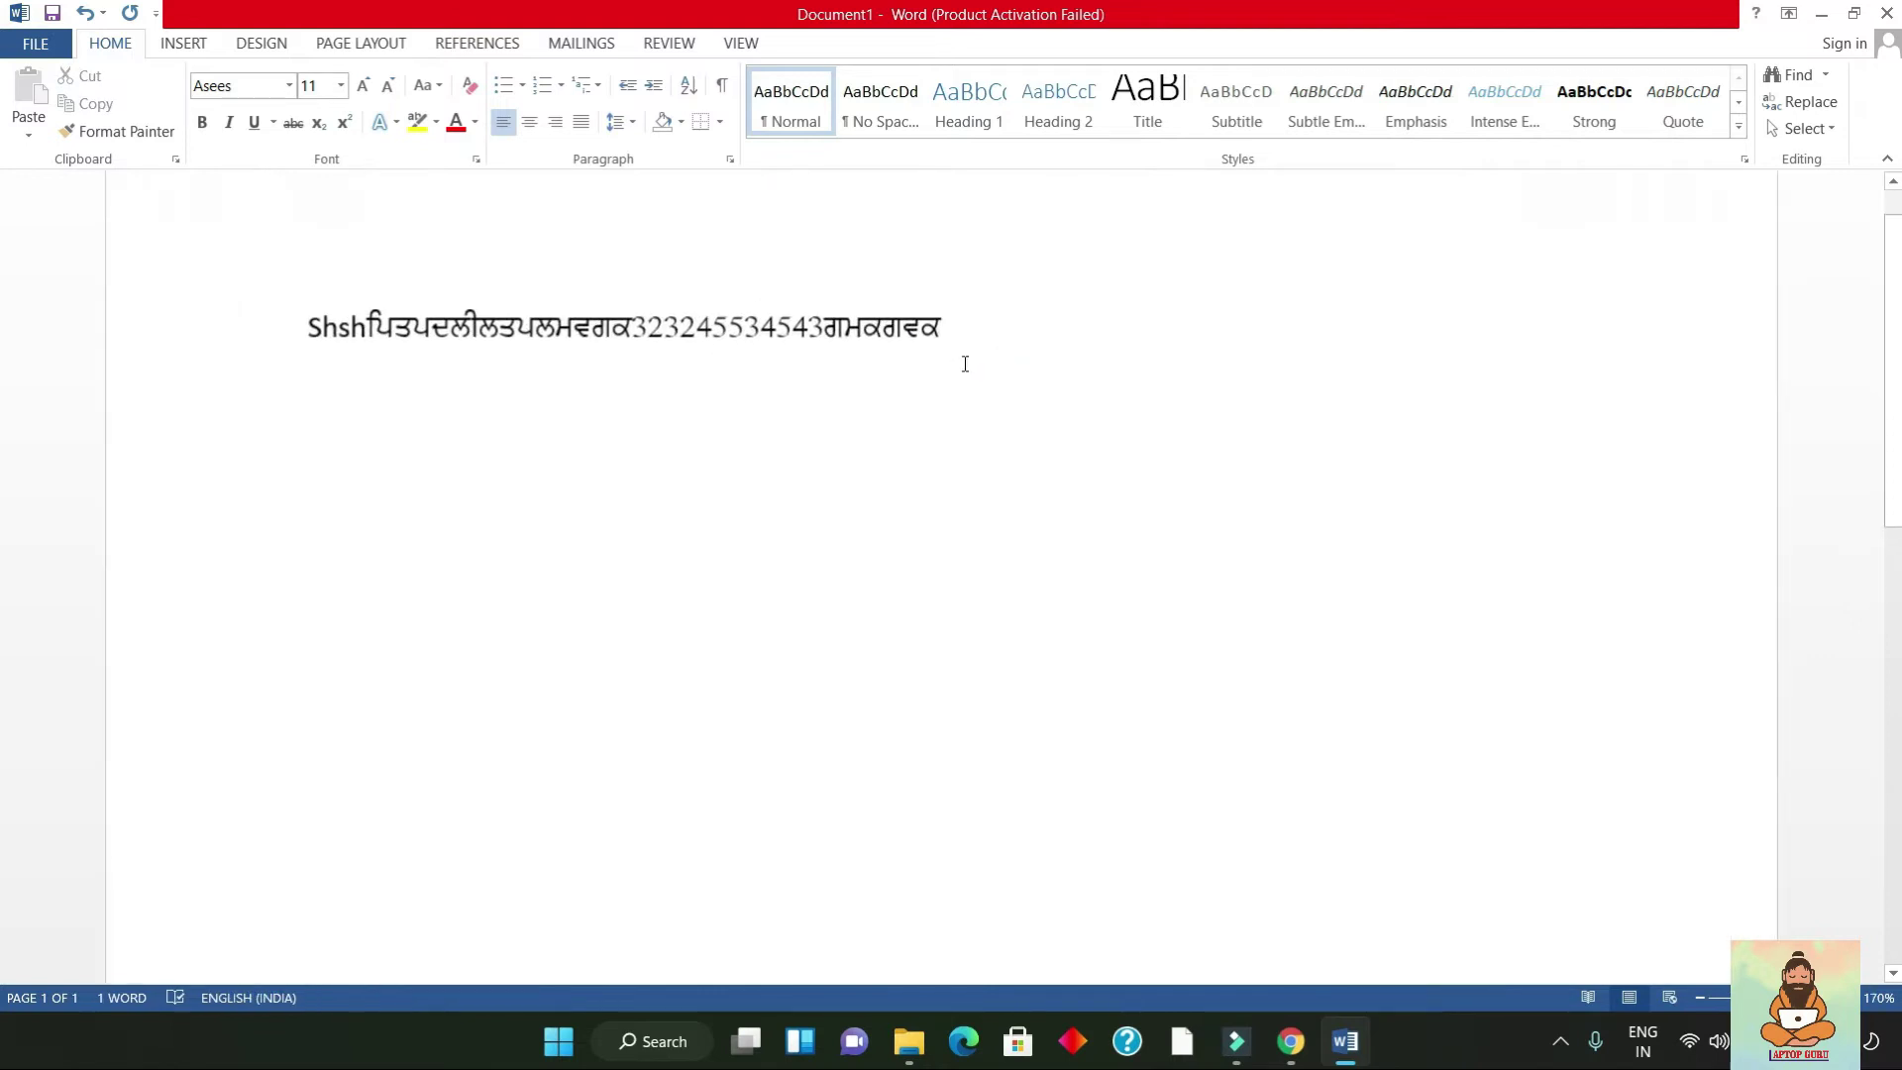
pyautogui.scroll(3, 969, 358)
pyautogui.moveTo(1047, 329); pyautogui.dragTo(157, 302)
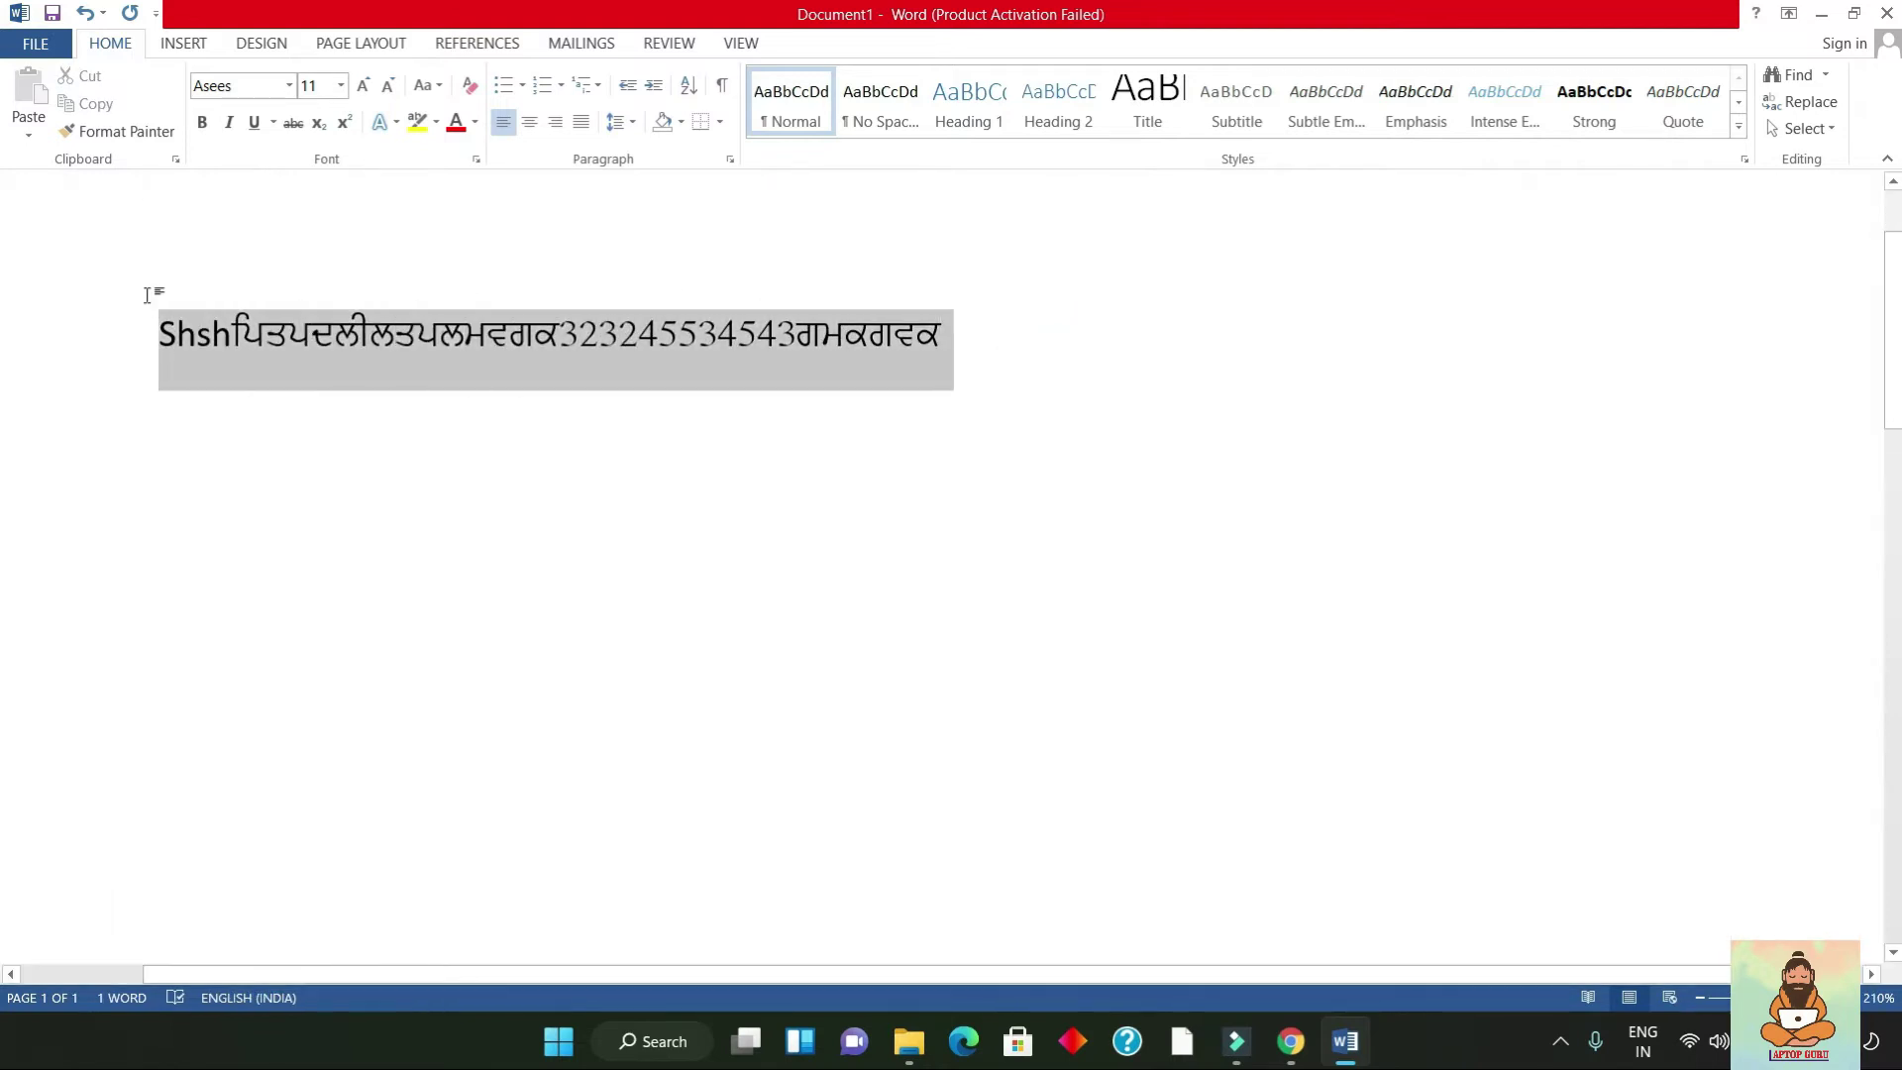
pyautogui.click(342, 87)
pyautogui.click(325, 391)
pyautogui.click(36, 43)
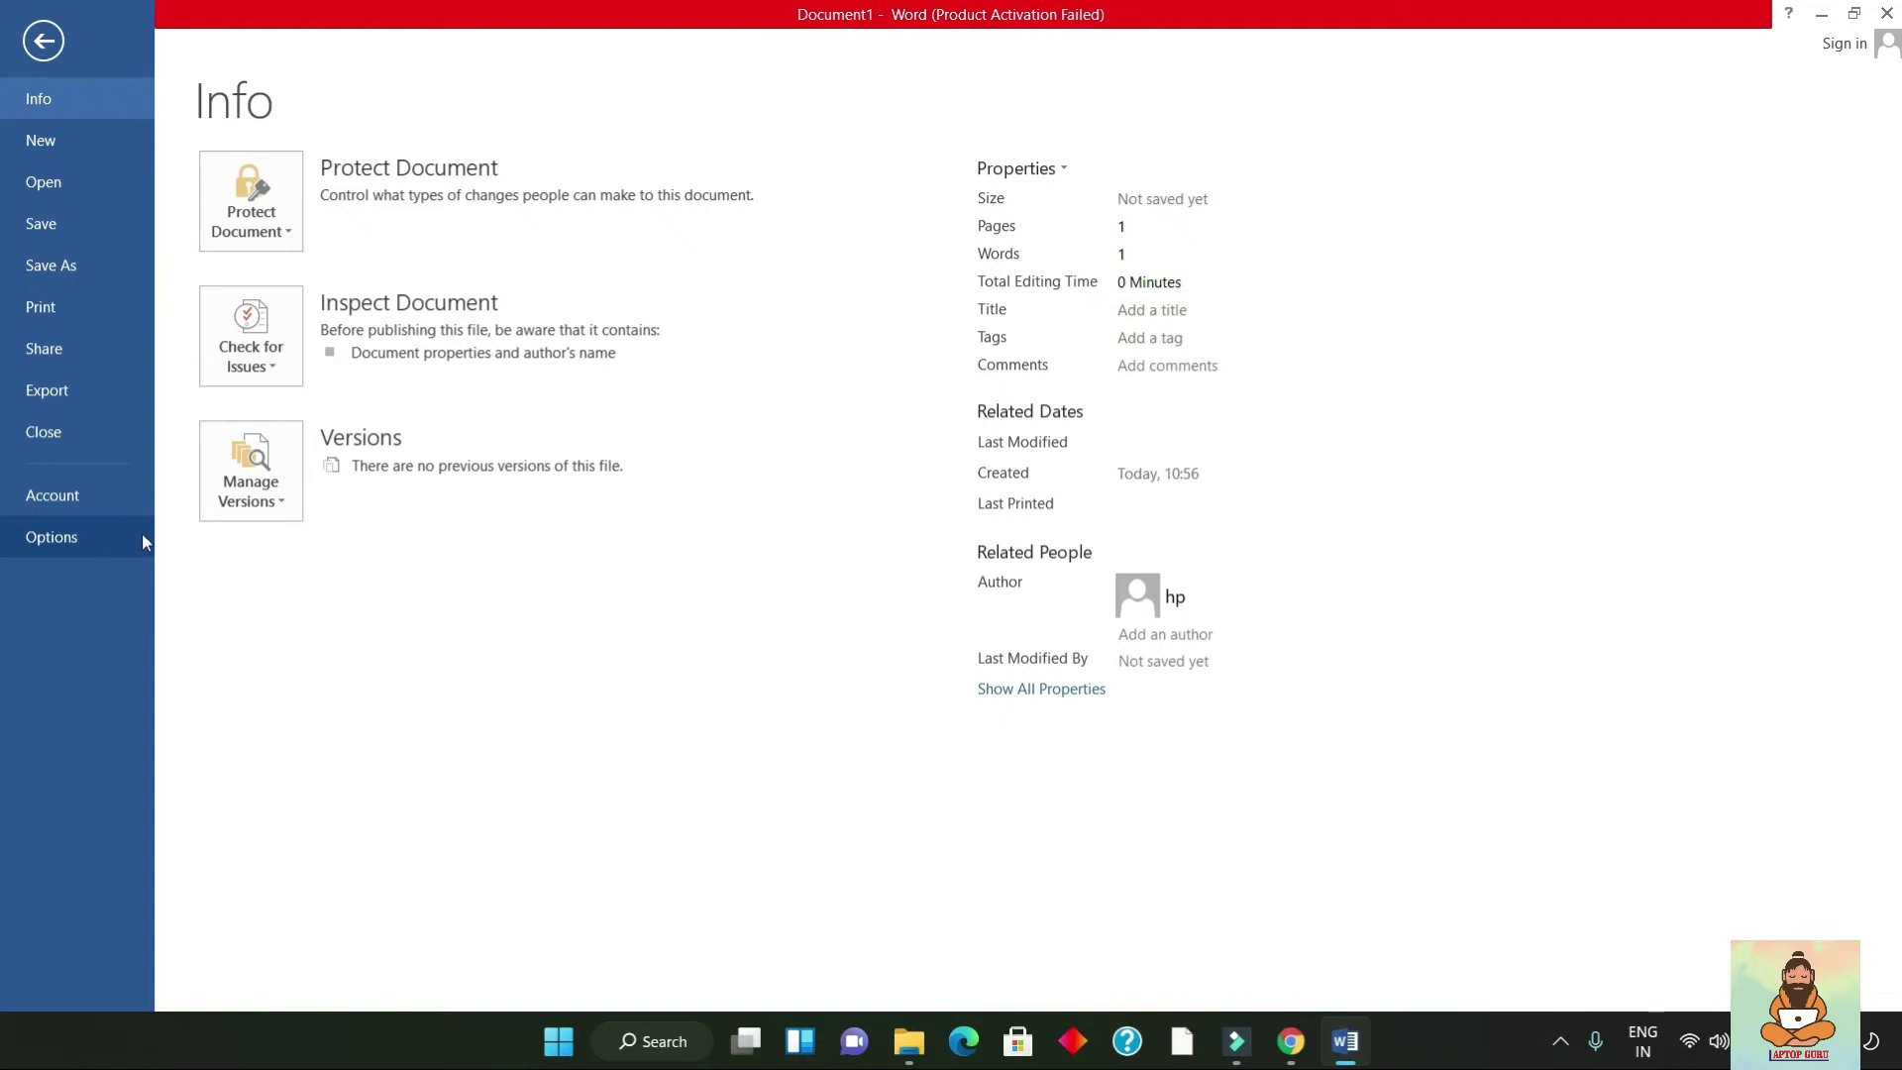
# Step: Open Word Options at the Proofing page and launch AutoCorrect Options
pyautogui.click(104, 545)
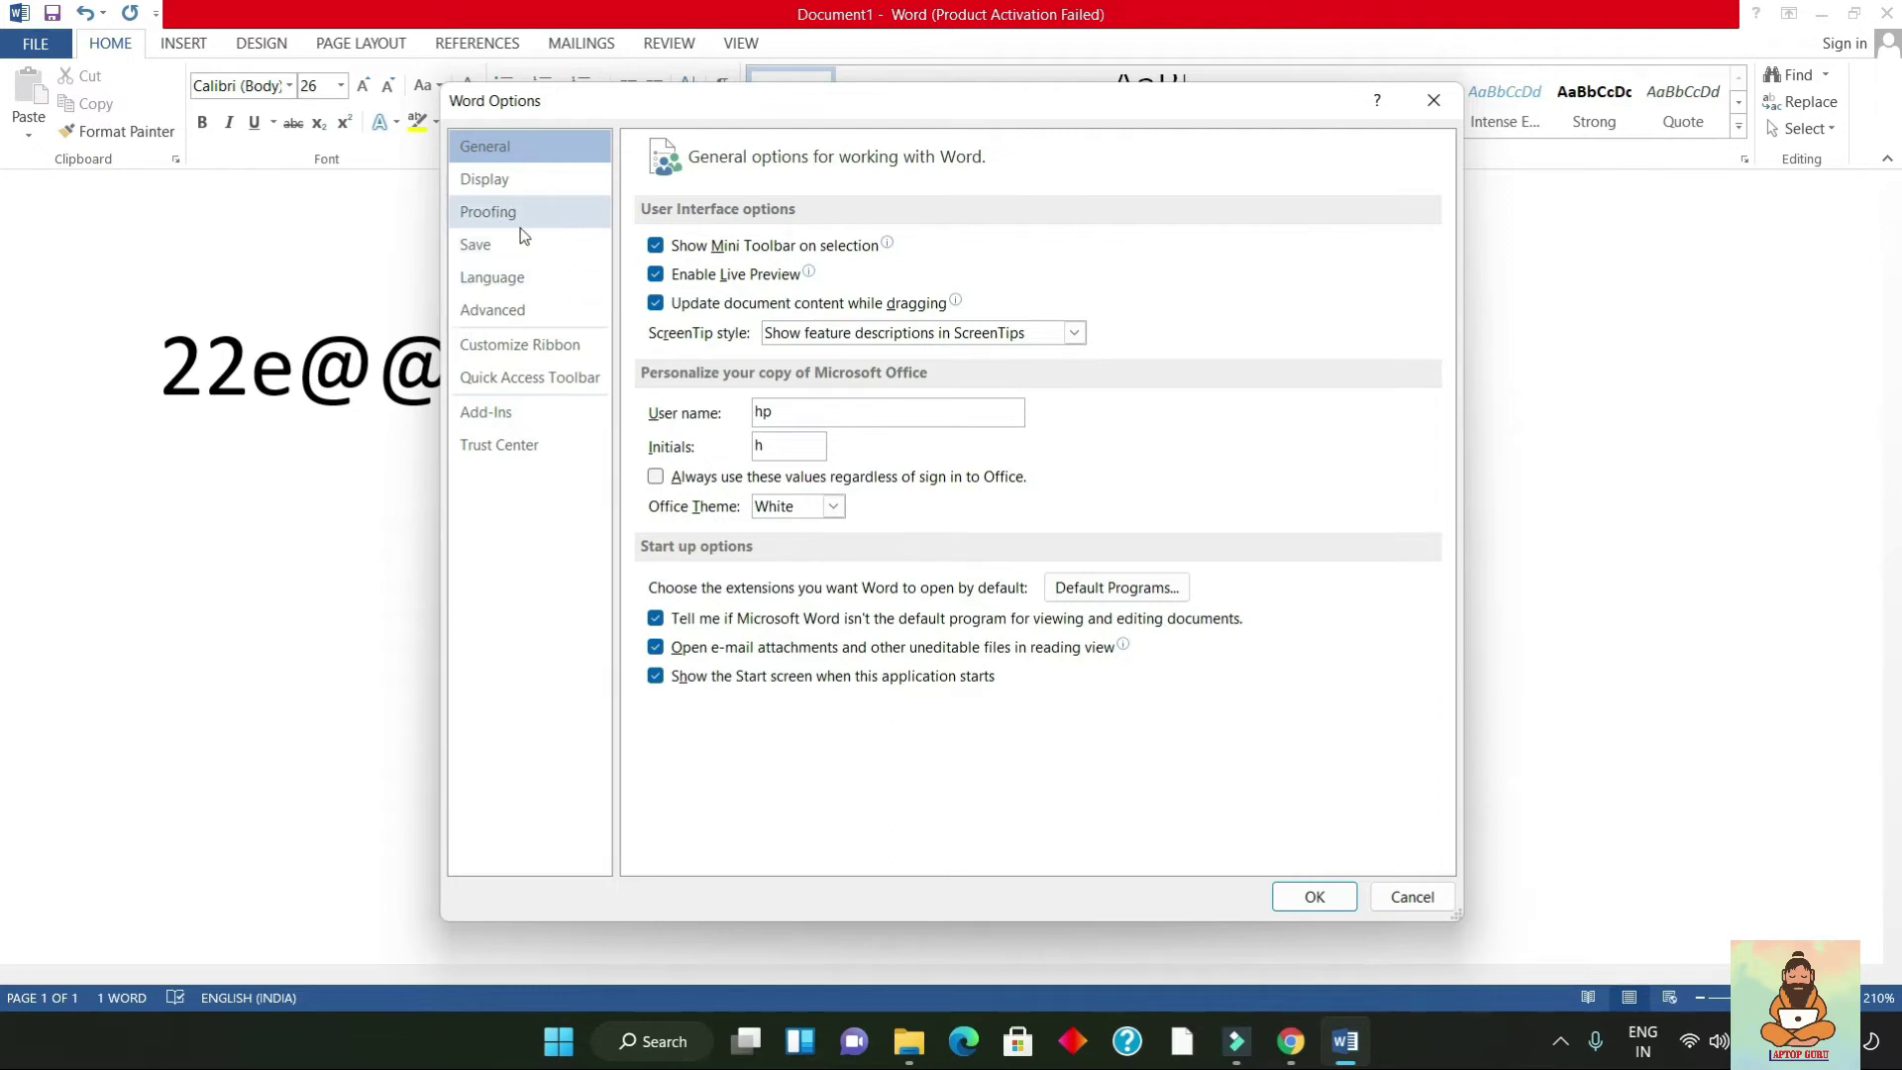
pyautogui.click(560, 225)
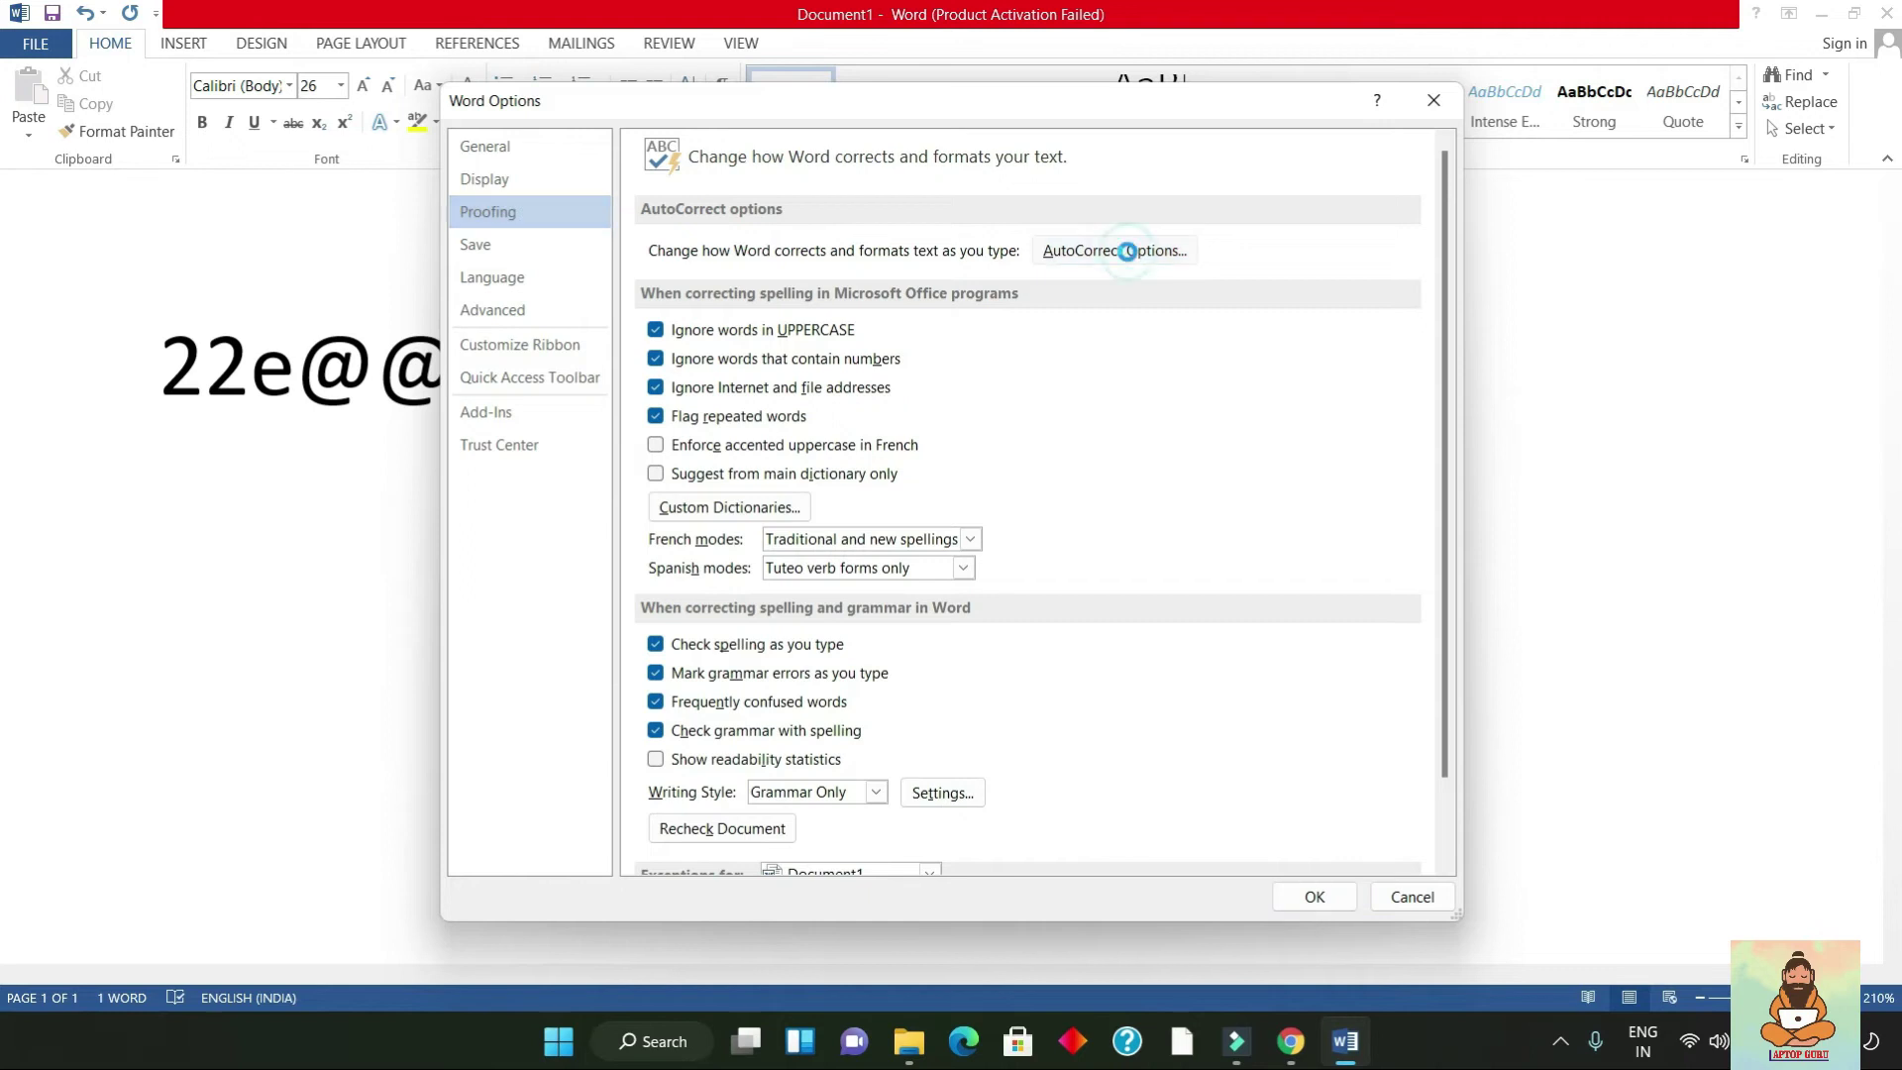
pyautogui.click(1130, 252)
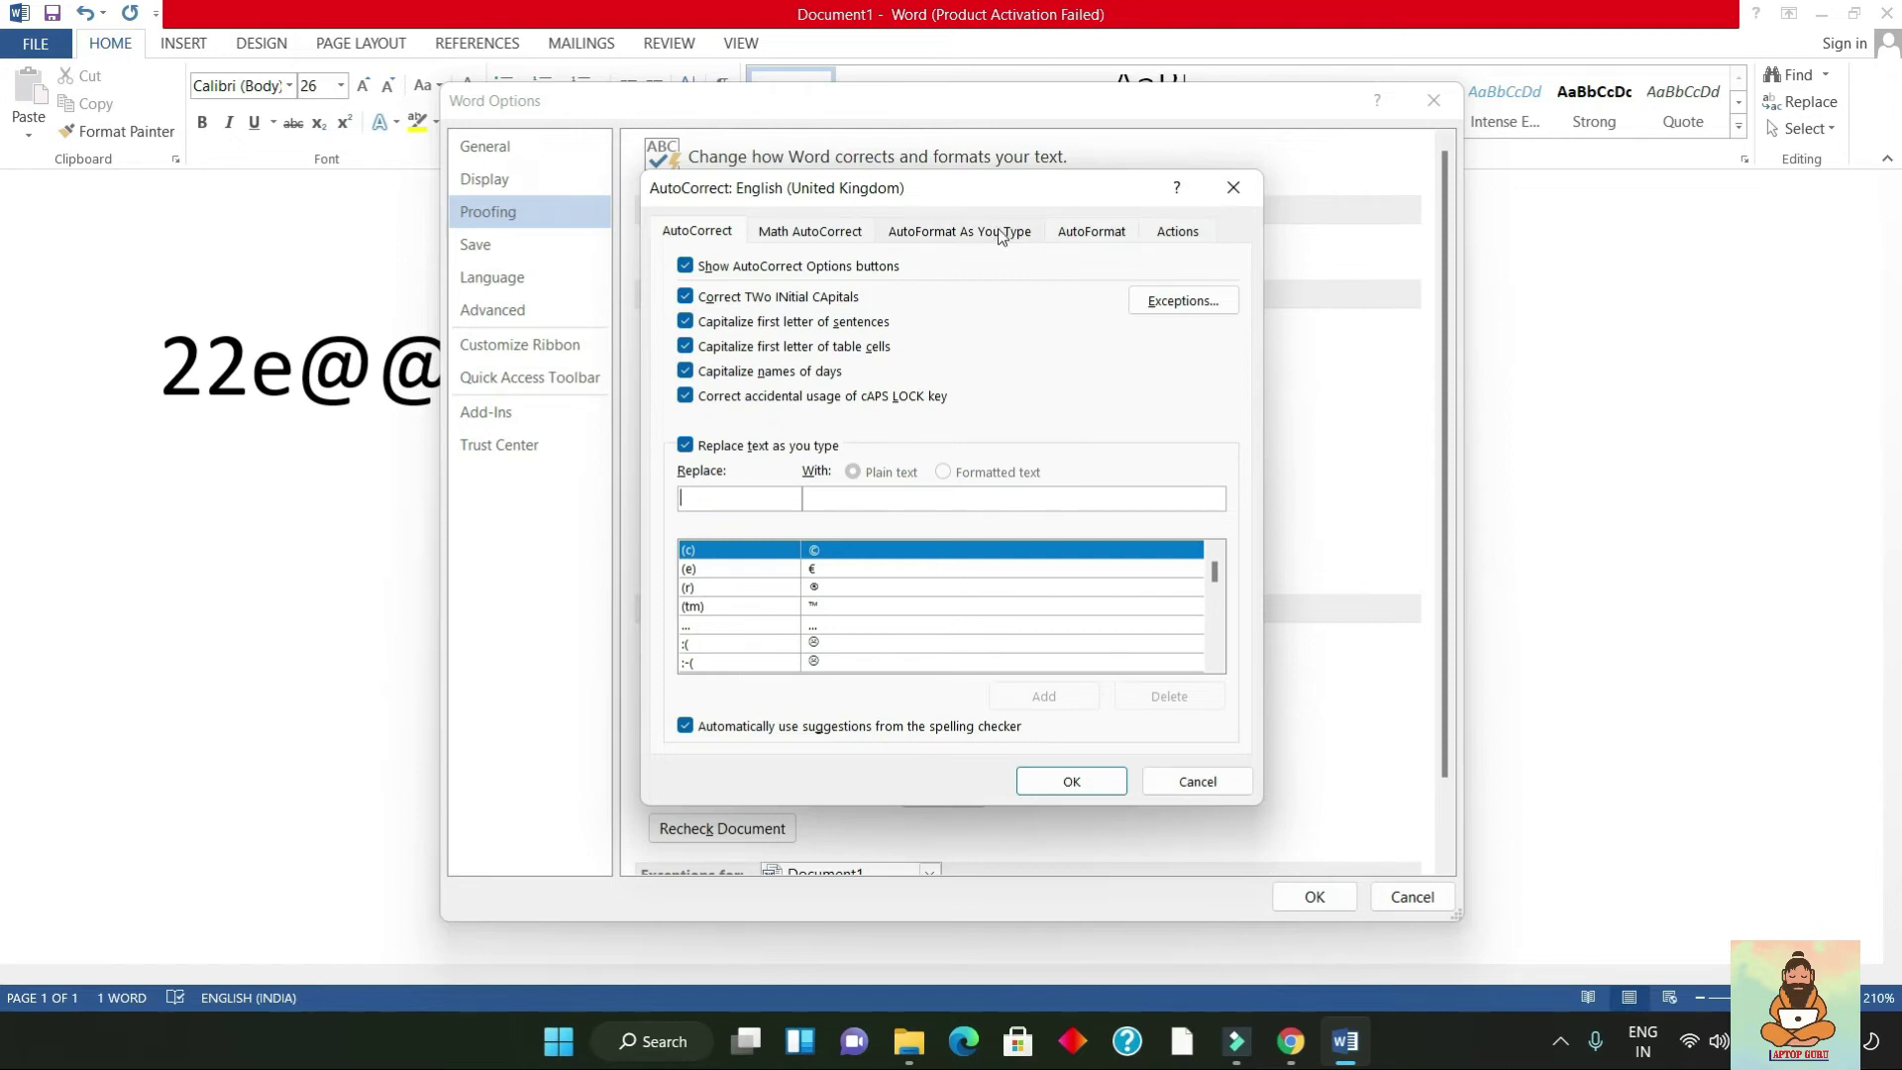
# Step: In AutoFormat As You Type, turn off smart quotes, fractions, hyperlinks, ordinal superscripts and dashes
pyautogui.click(783, 231)
pyautogui.click(938, 229)
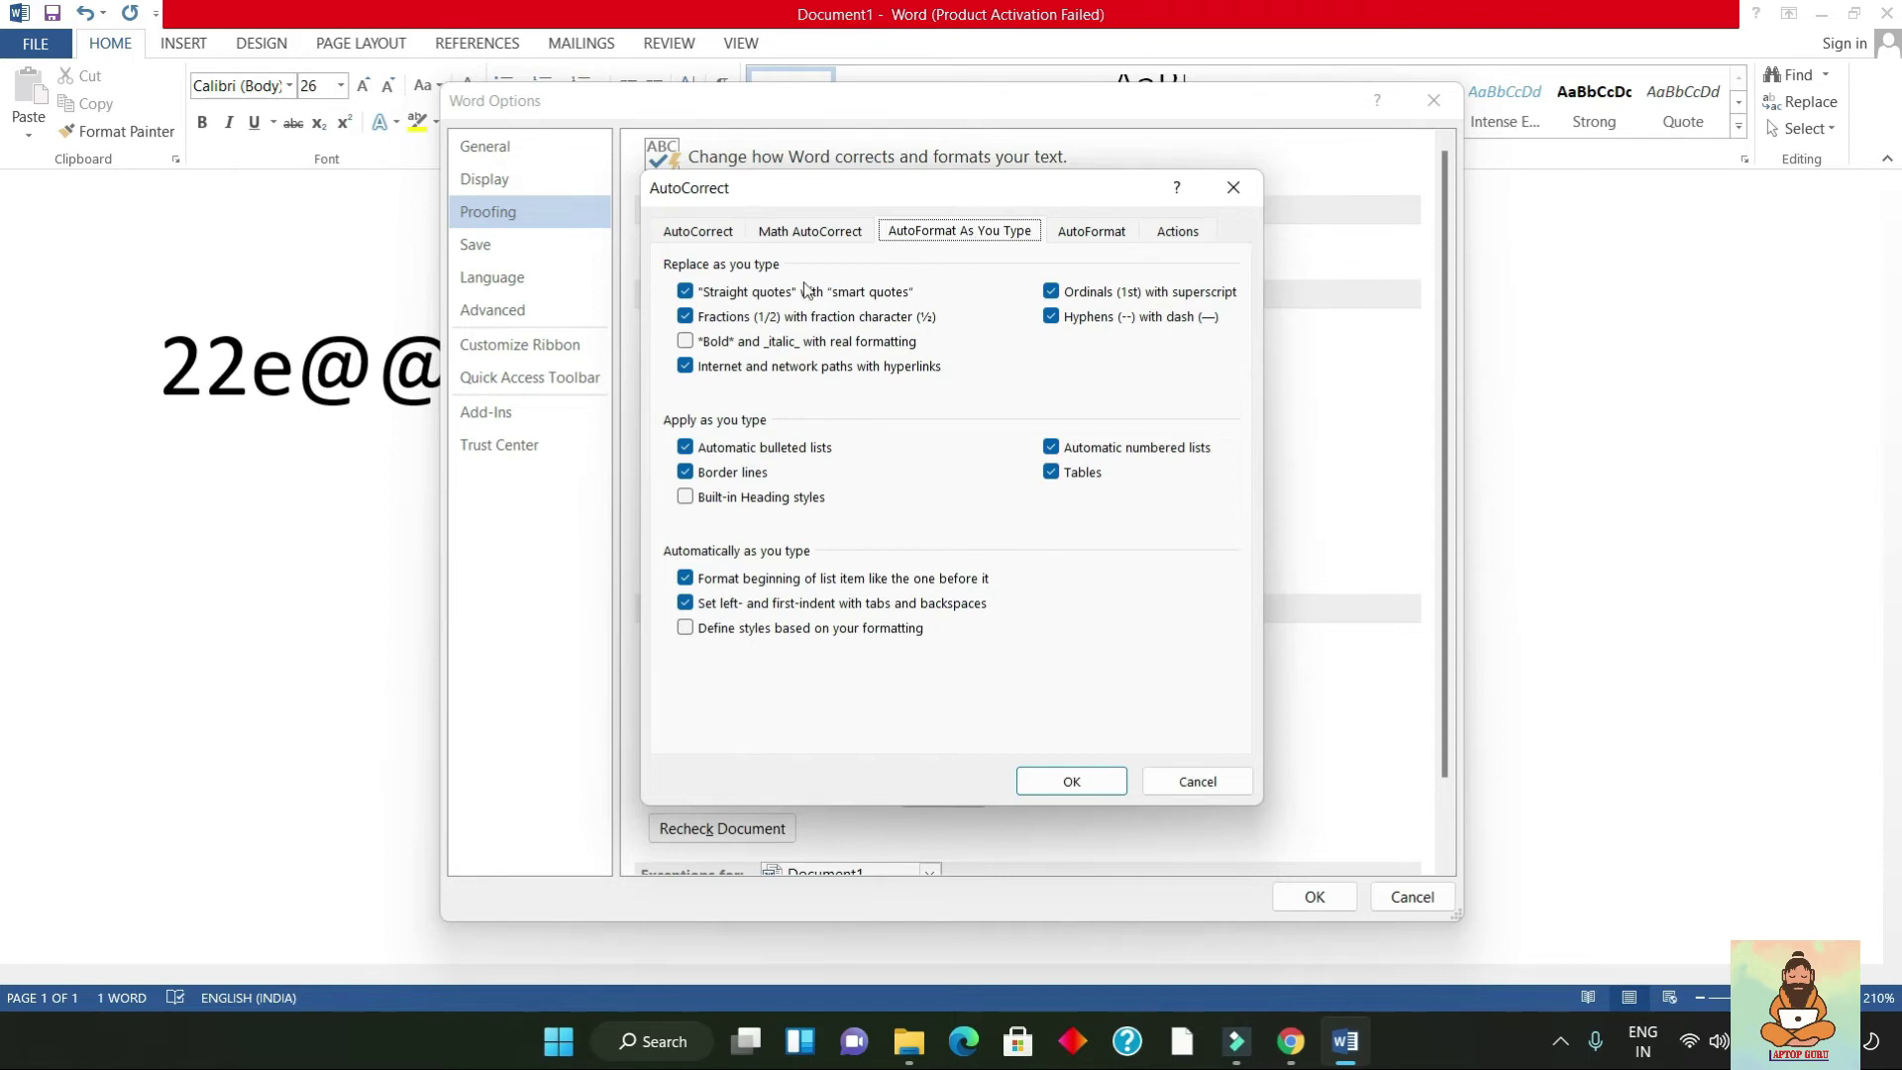
pyautogui.click(769, 294)
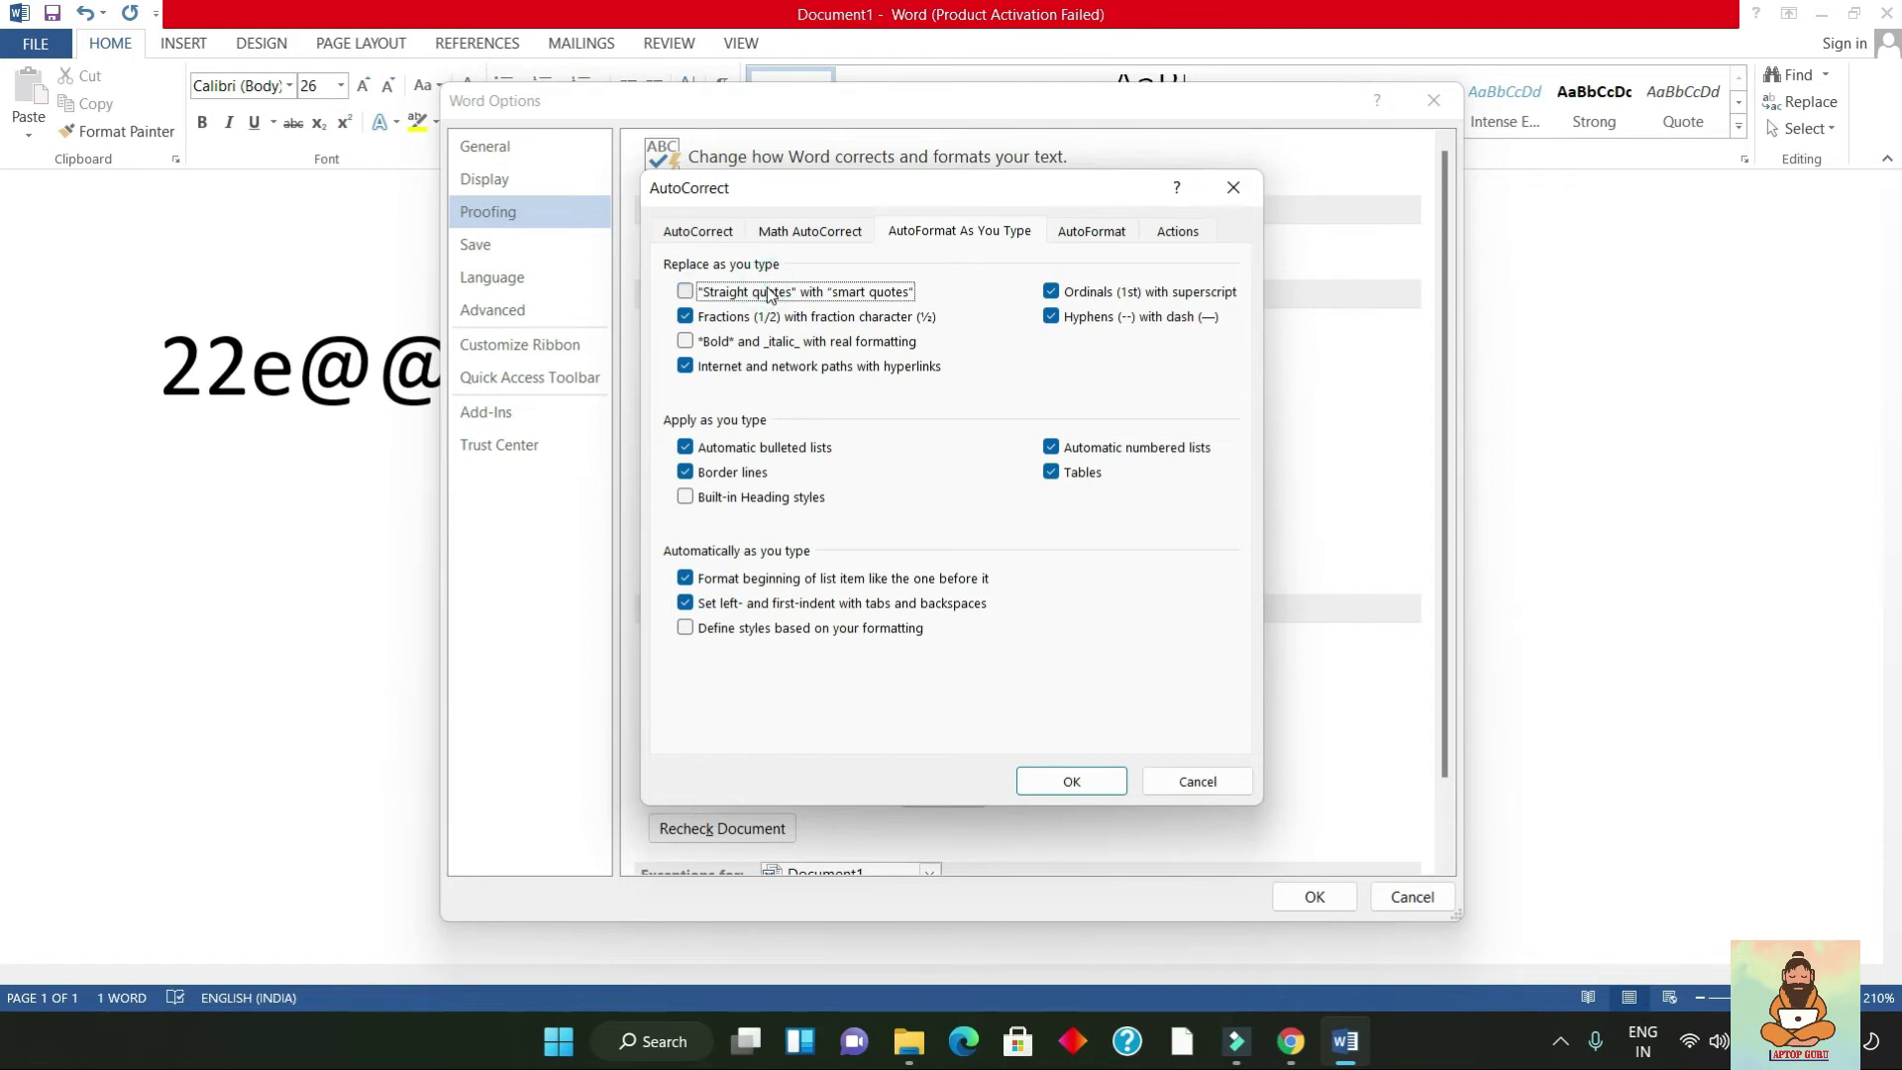
pyautogui.click(835, 317)
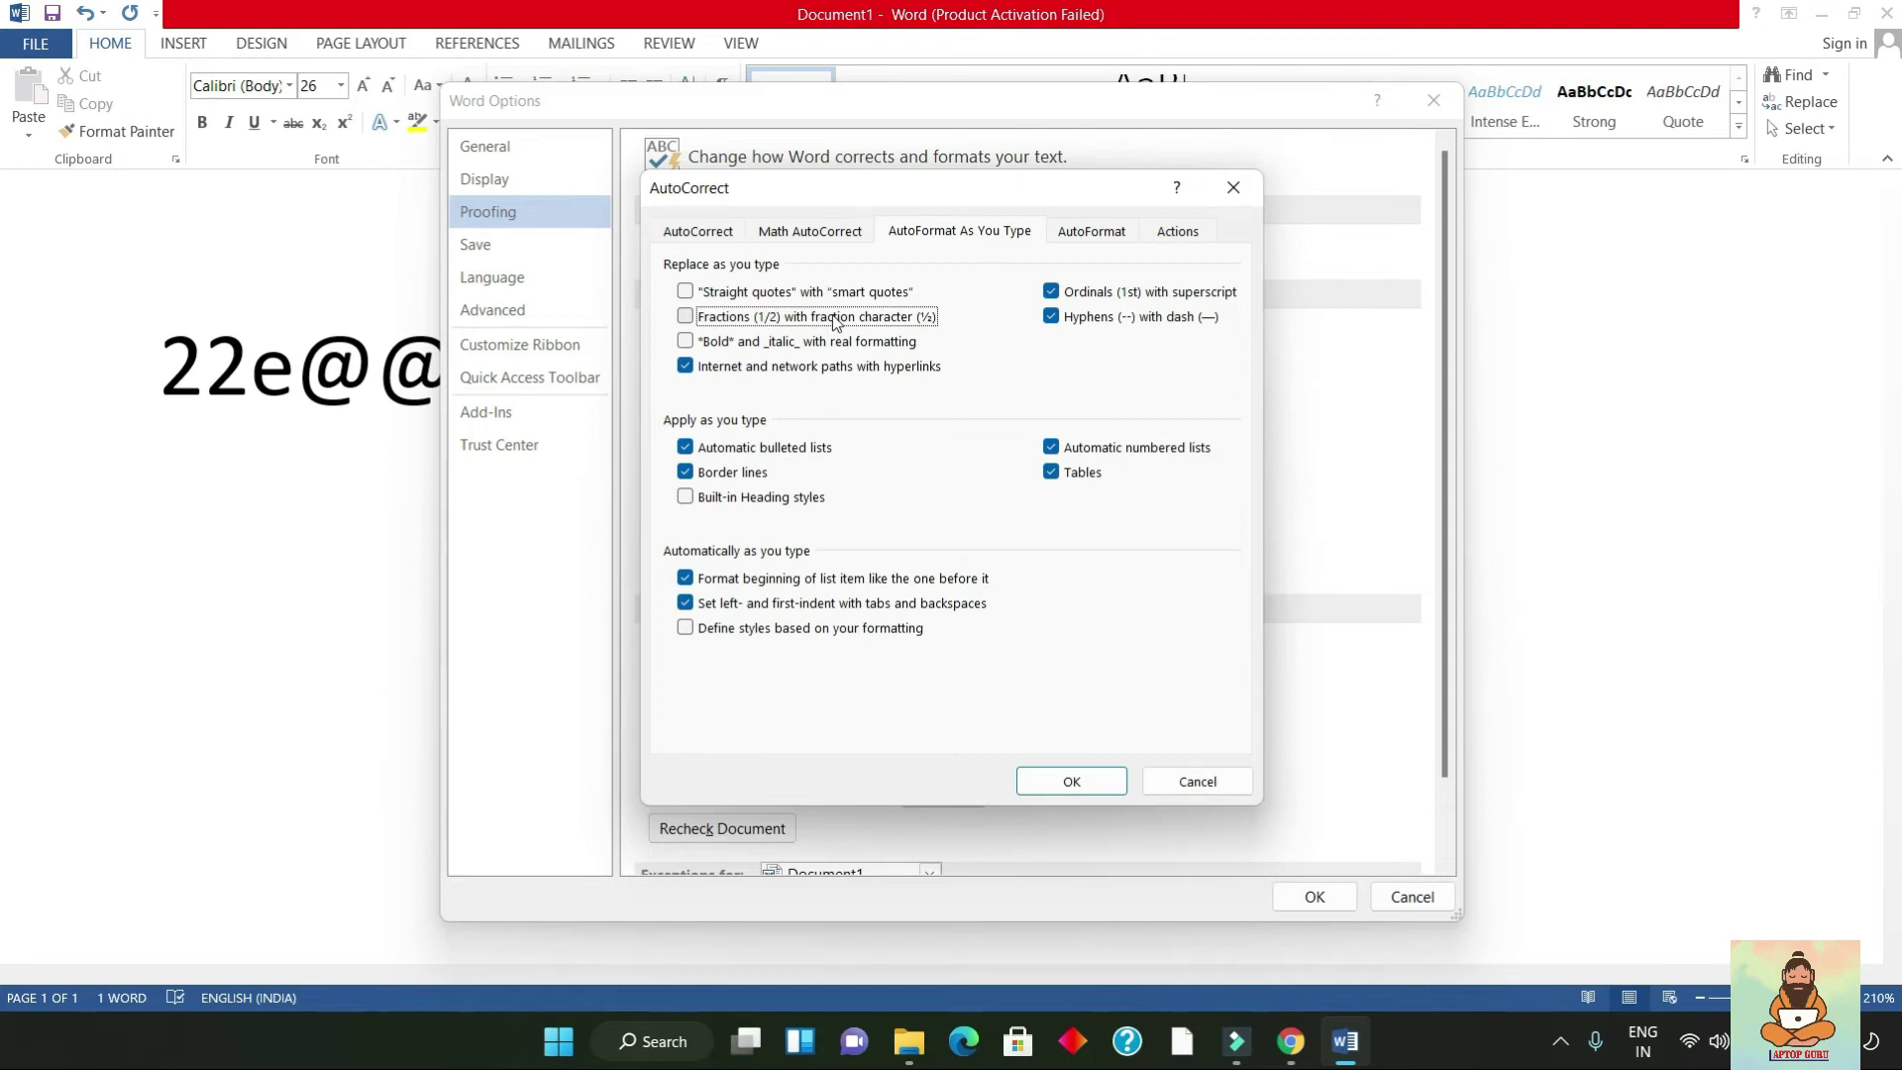
pyautogui.click(781, 369)
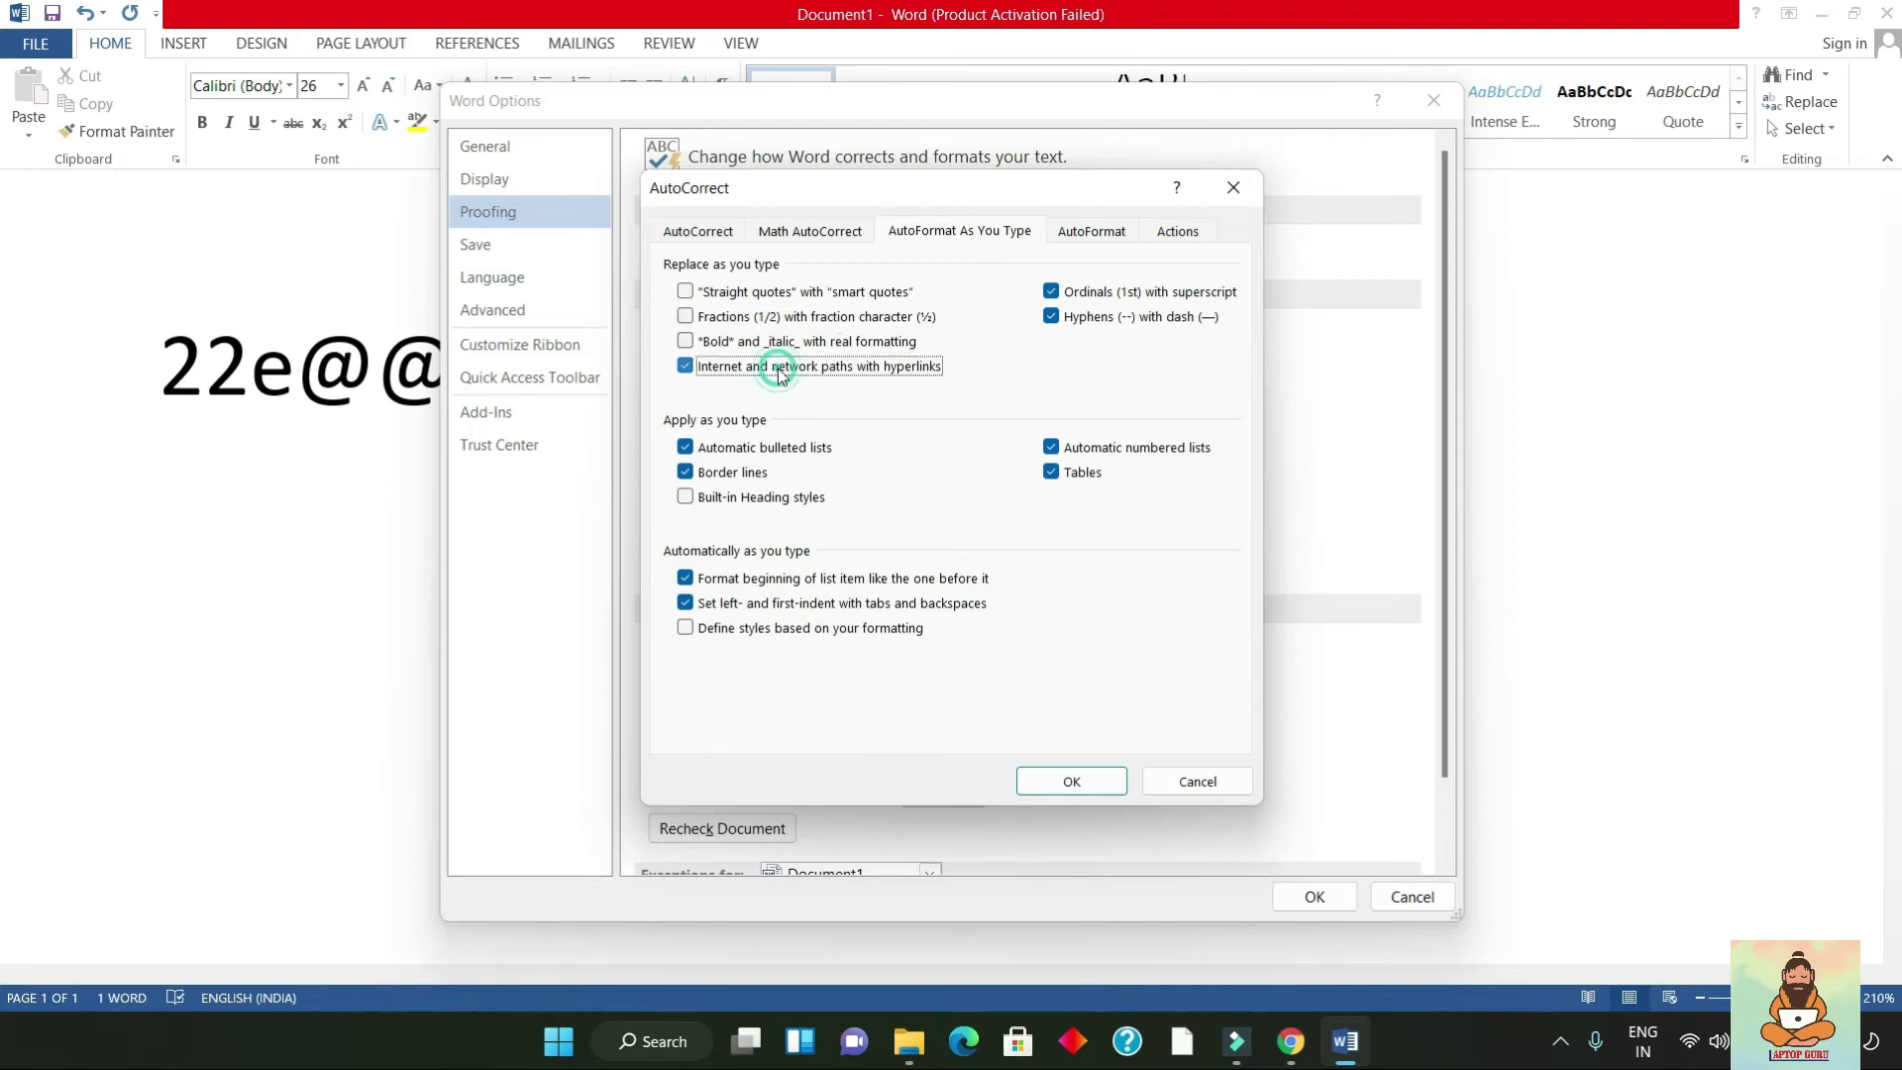
pyautogui.click(1075, 291)
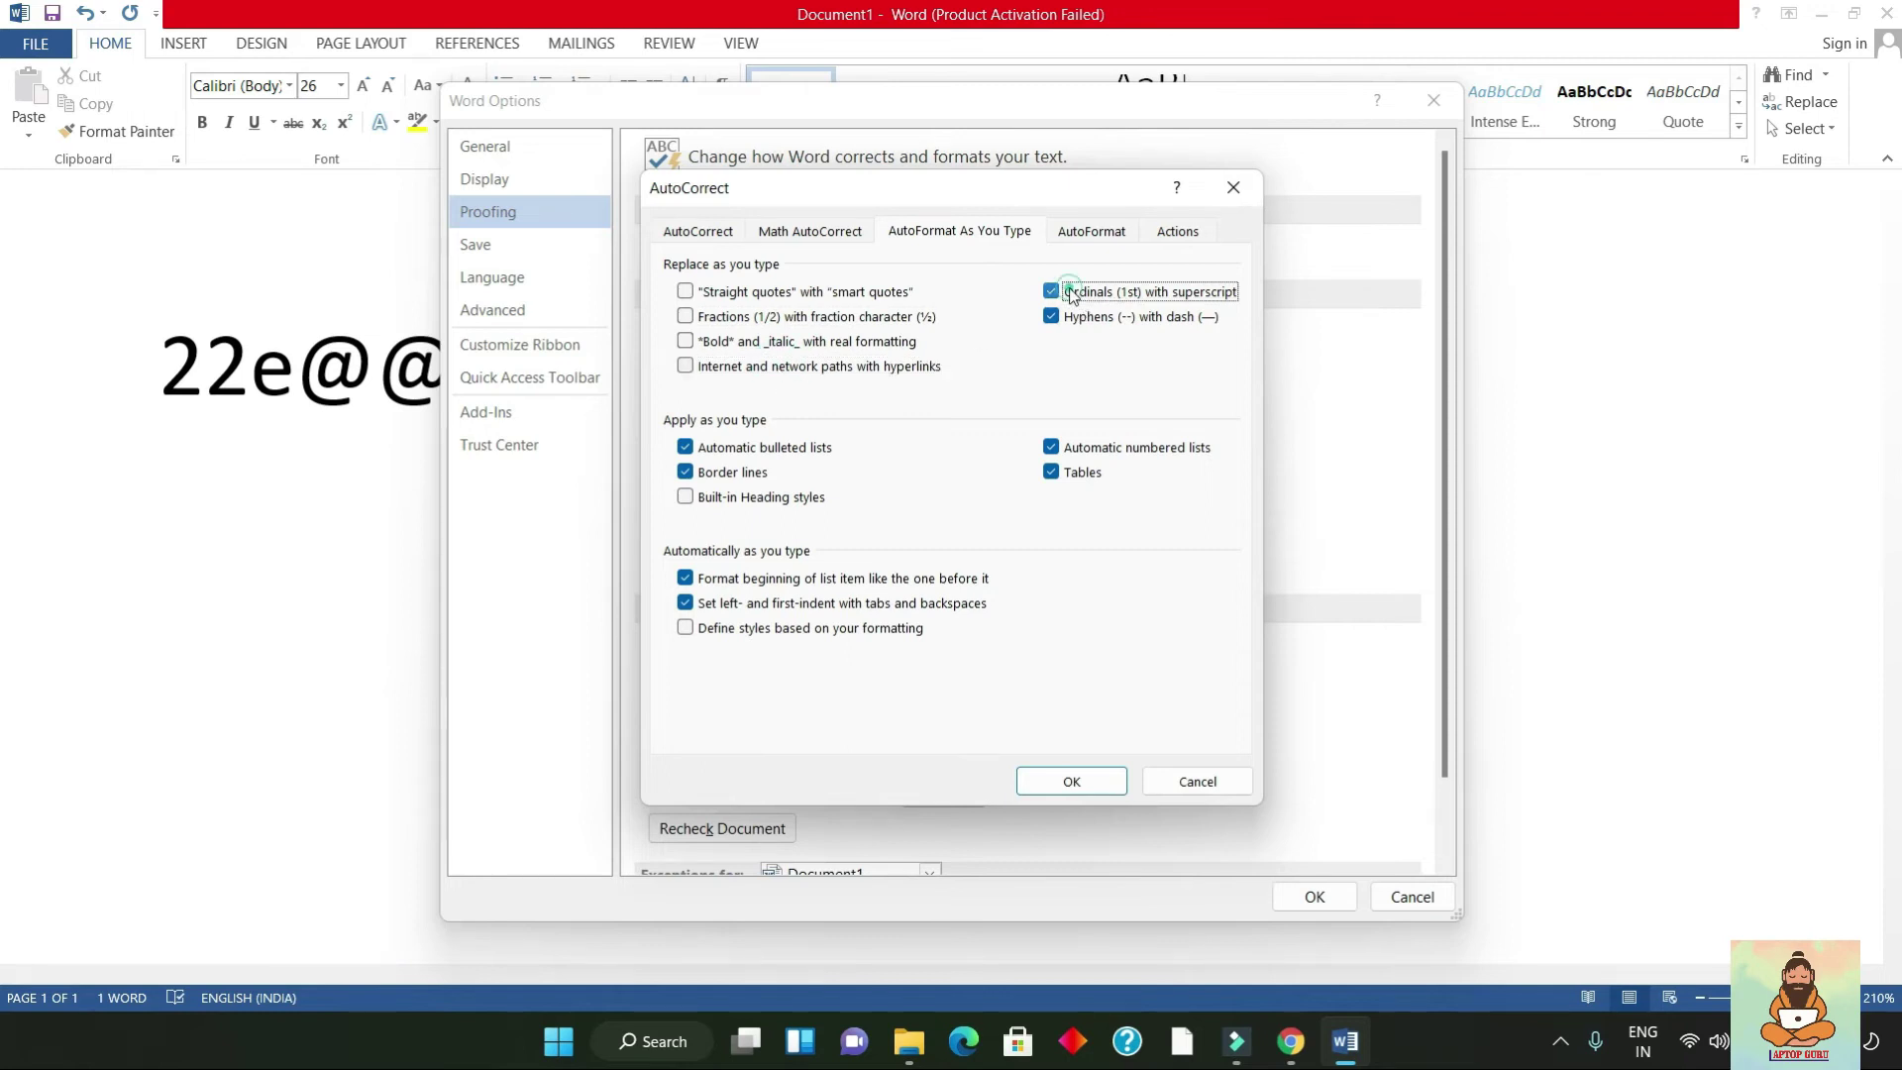
pyautogui.click(1084, 317)
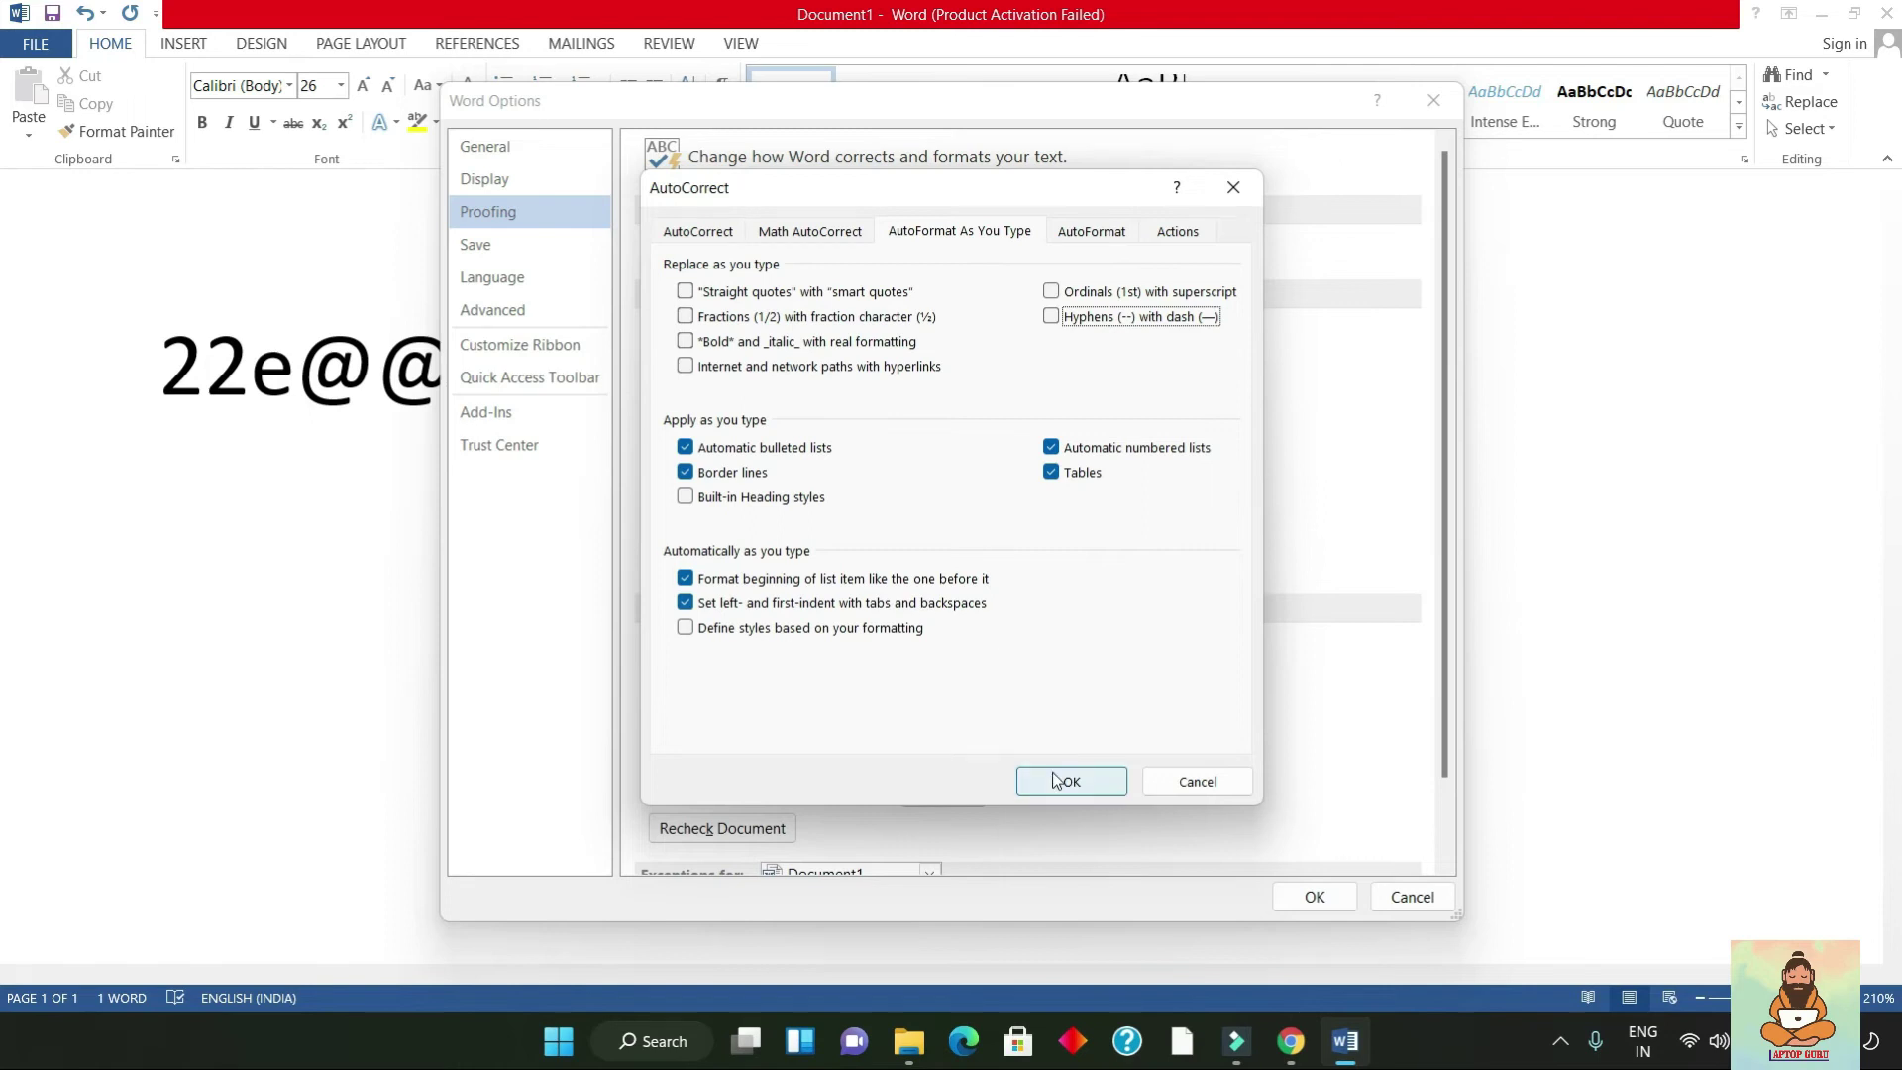
# Step: Turn off automatic bulleted and numbered lists, border lines, tables, list formatting and tab indents, then confirm
pyautogui.click(767, 448)
pyautogui.click(729, 473)
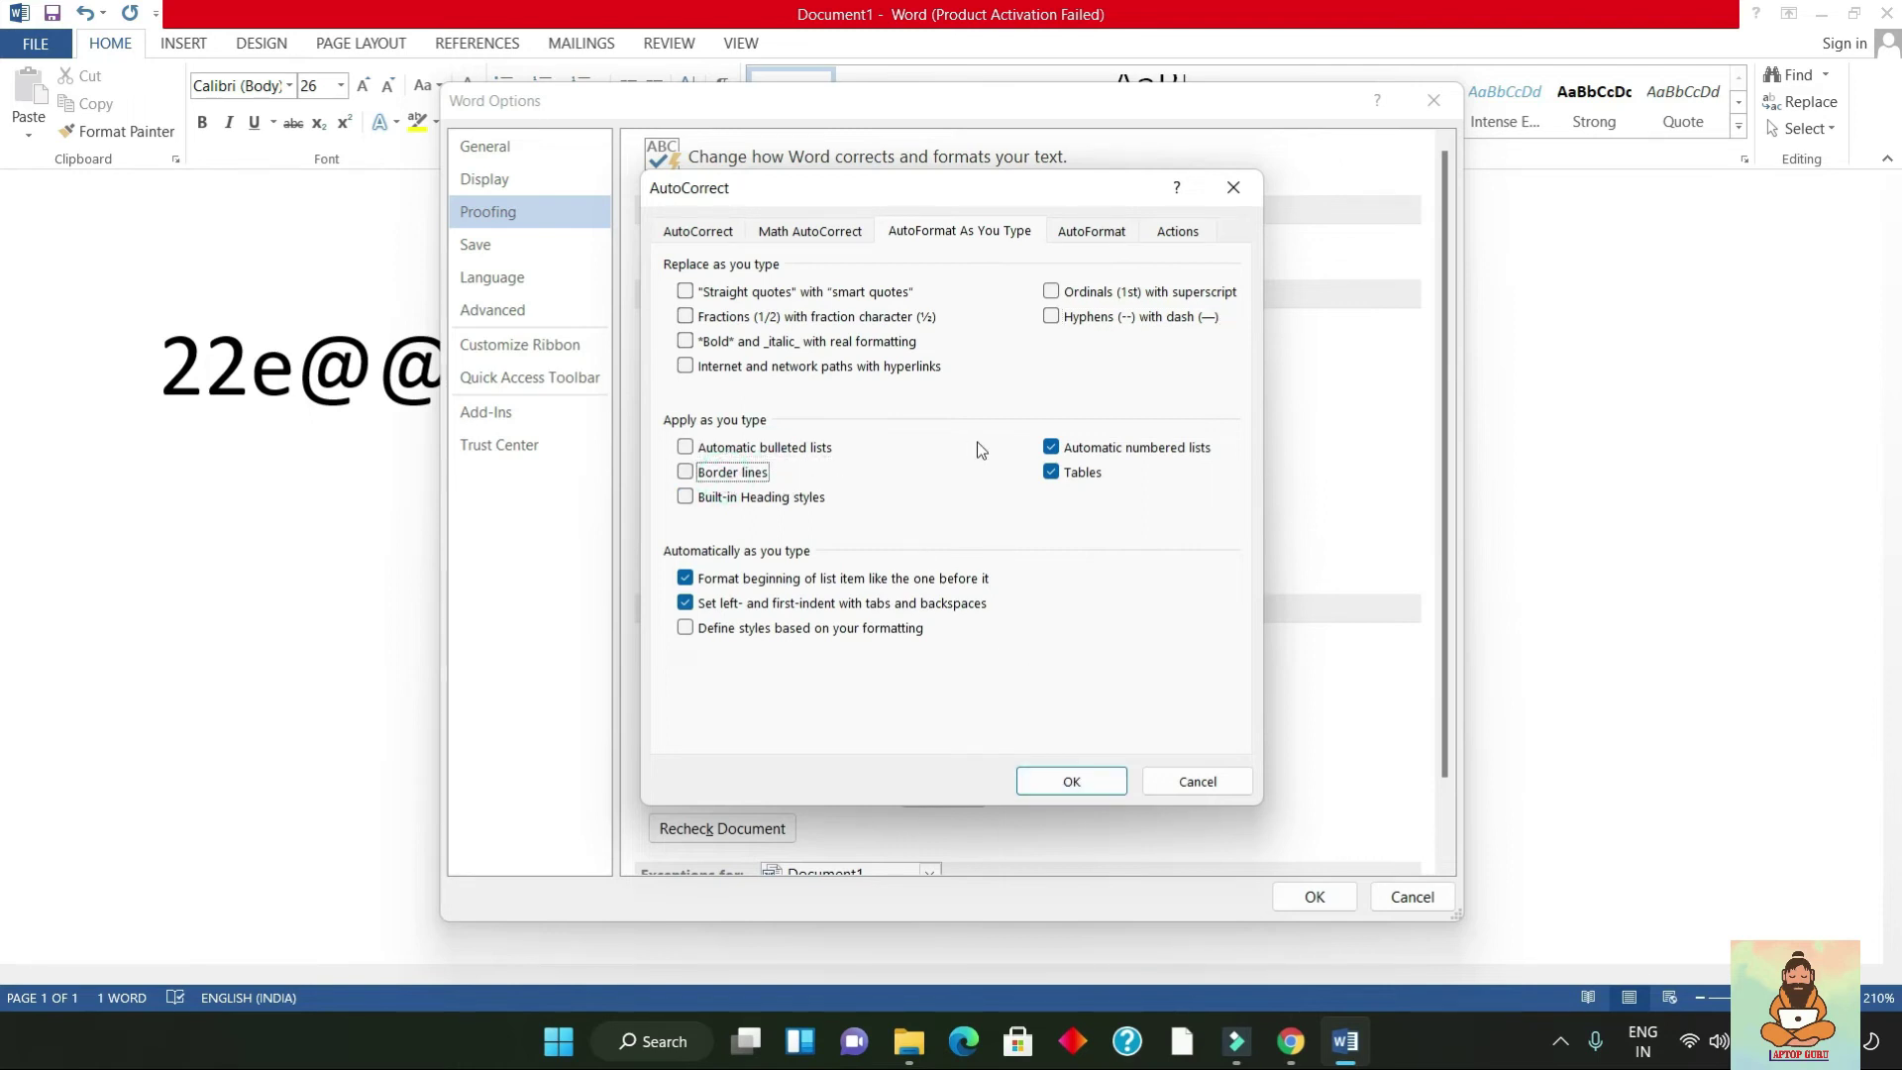
pyautogui.click(1070, 448)
pyautogui.click(1081, 474)
pyautogui.click(755, 580)
pyautogui.click(749, 605)
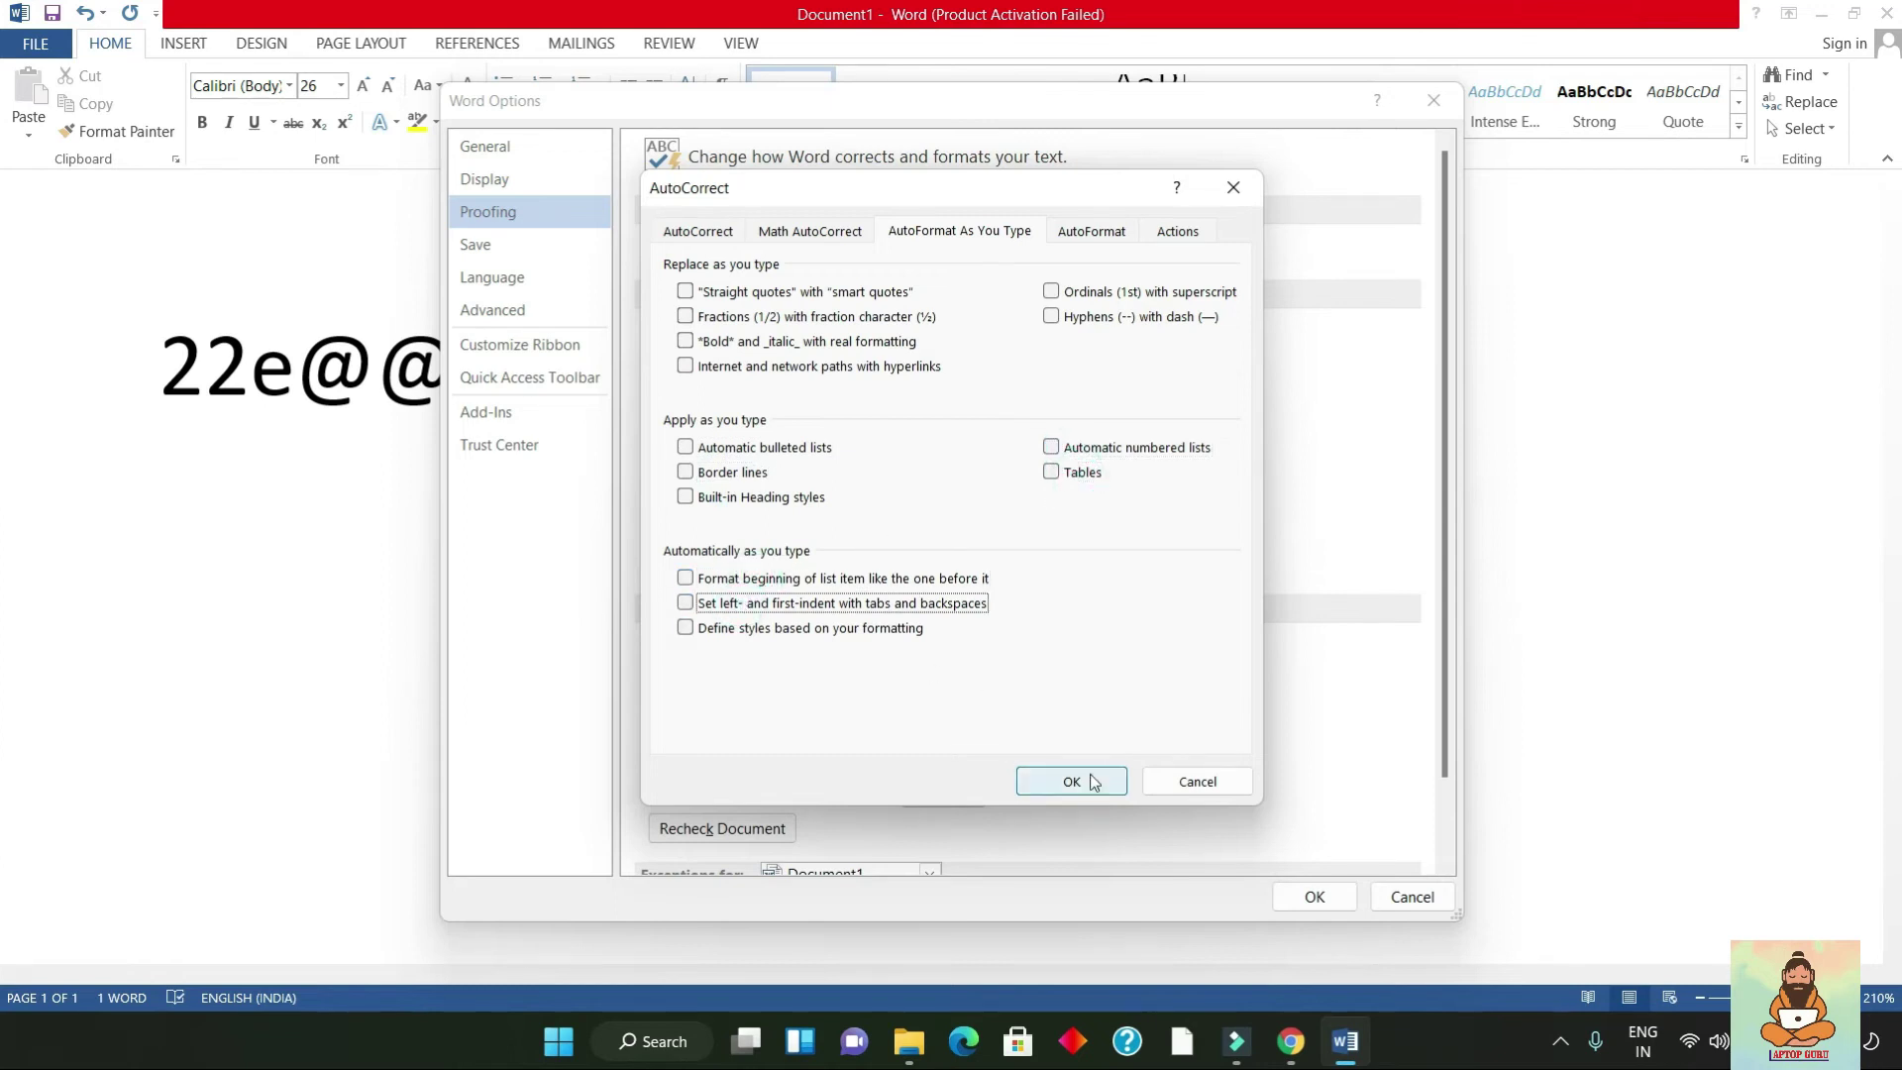
pyautogui.click(1042, 781)
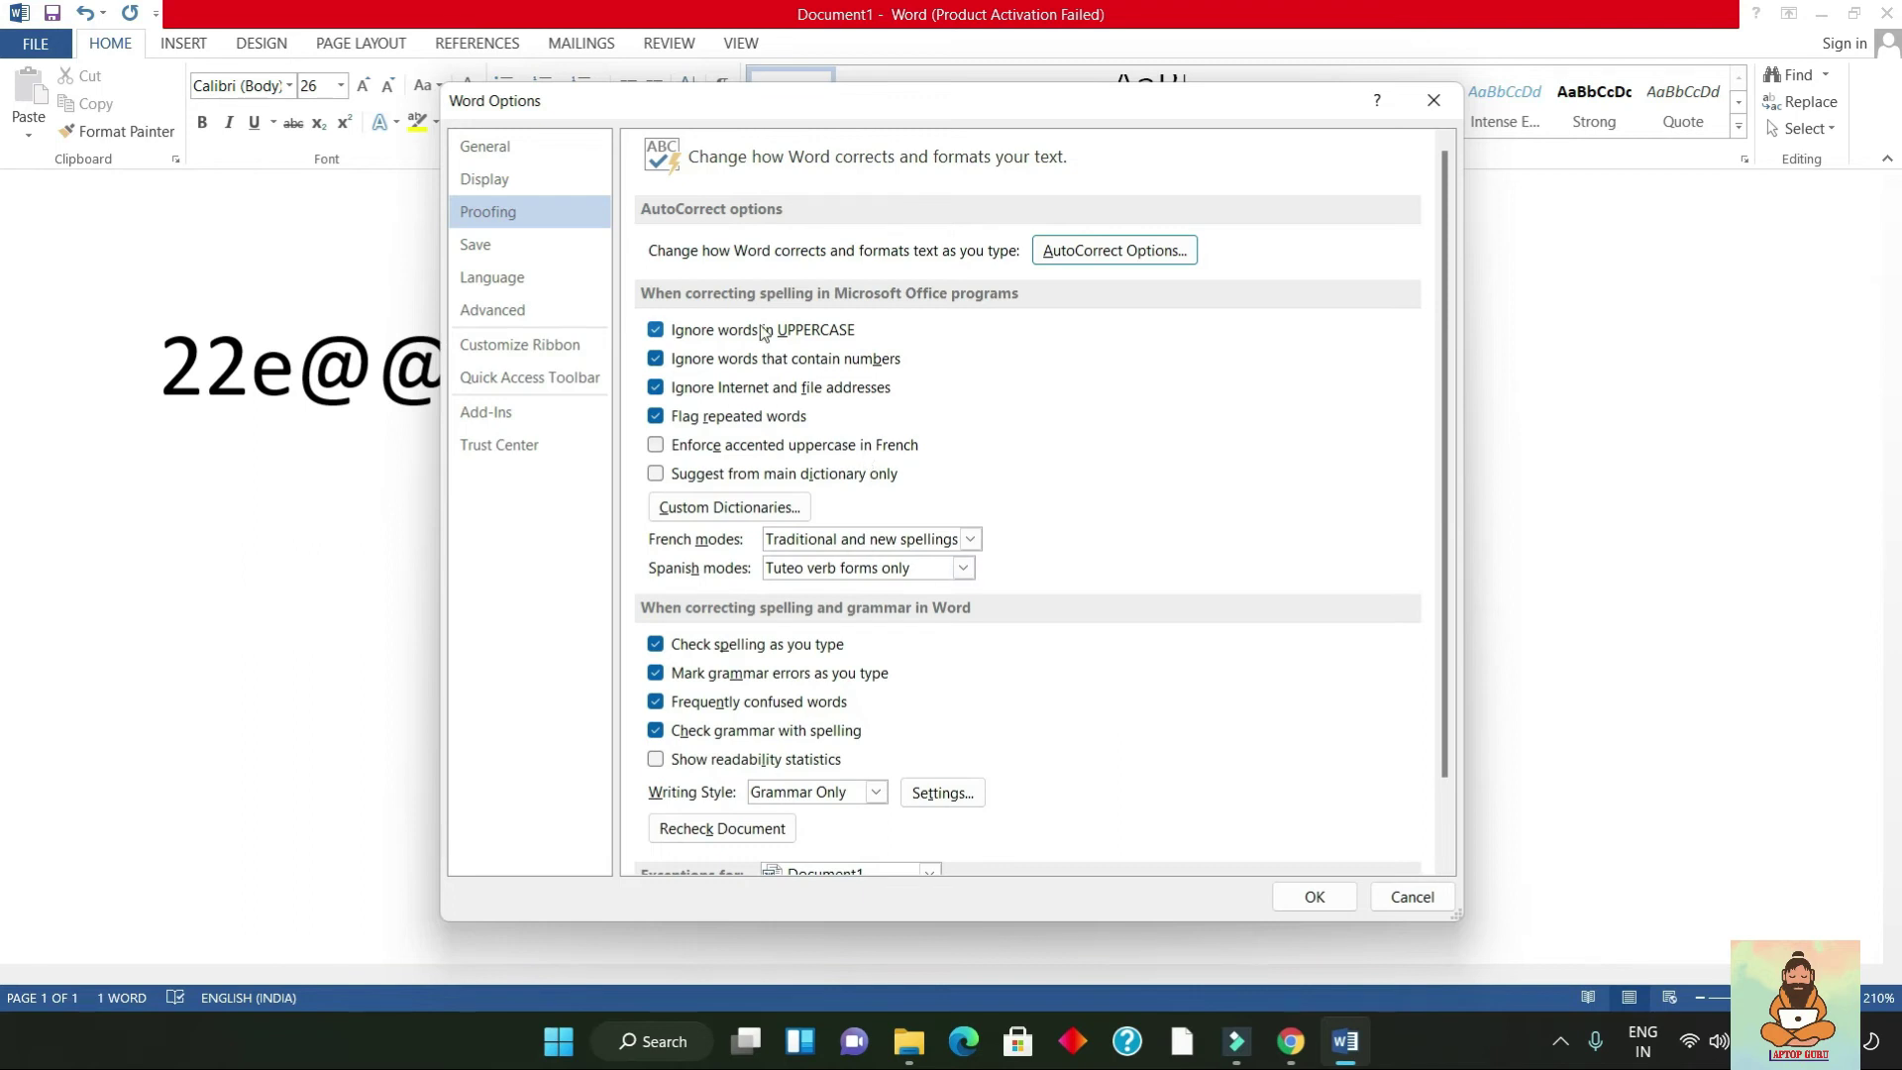
# Step: Reopen AutoCorrect Options to verify everything is off, then close Word Options
pyautogui.click(1071, 248)
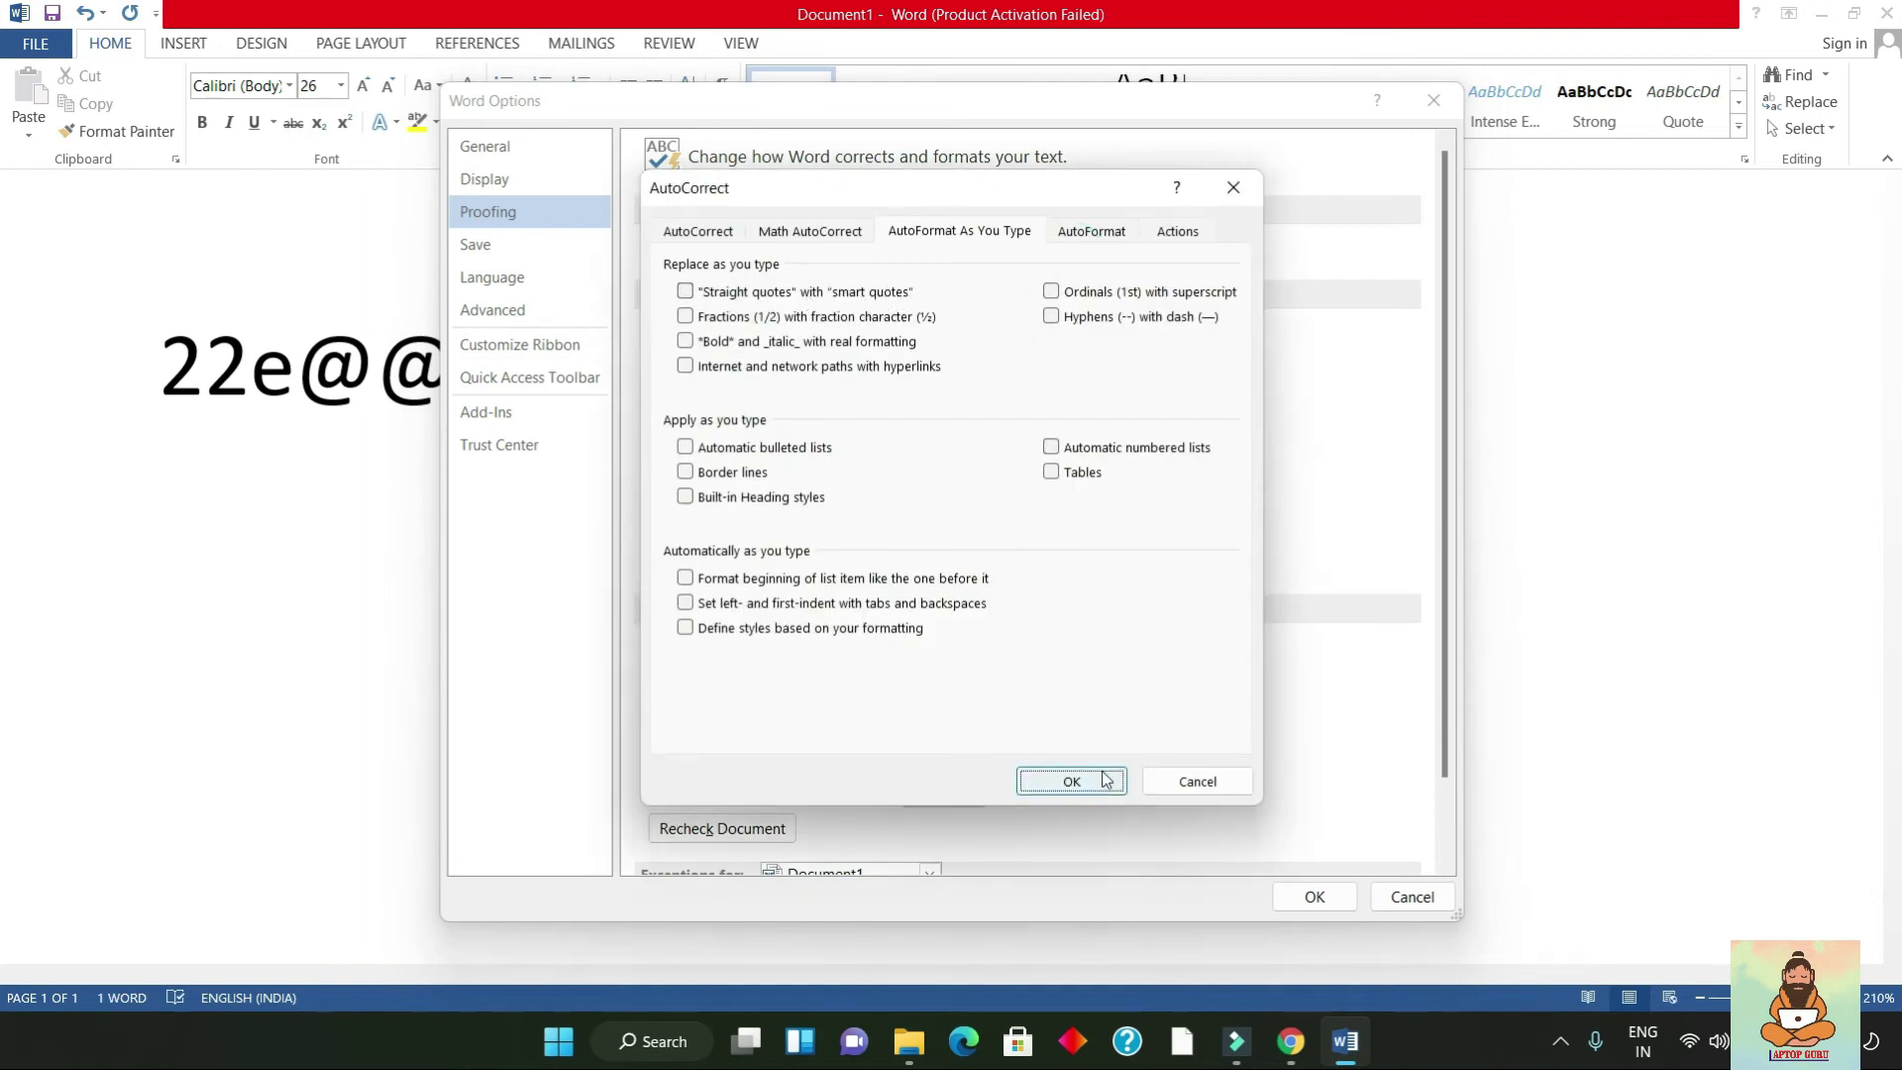
pyautogui.click(1072, 781)
pyautogui.click(1315, 894)
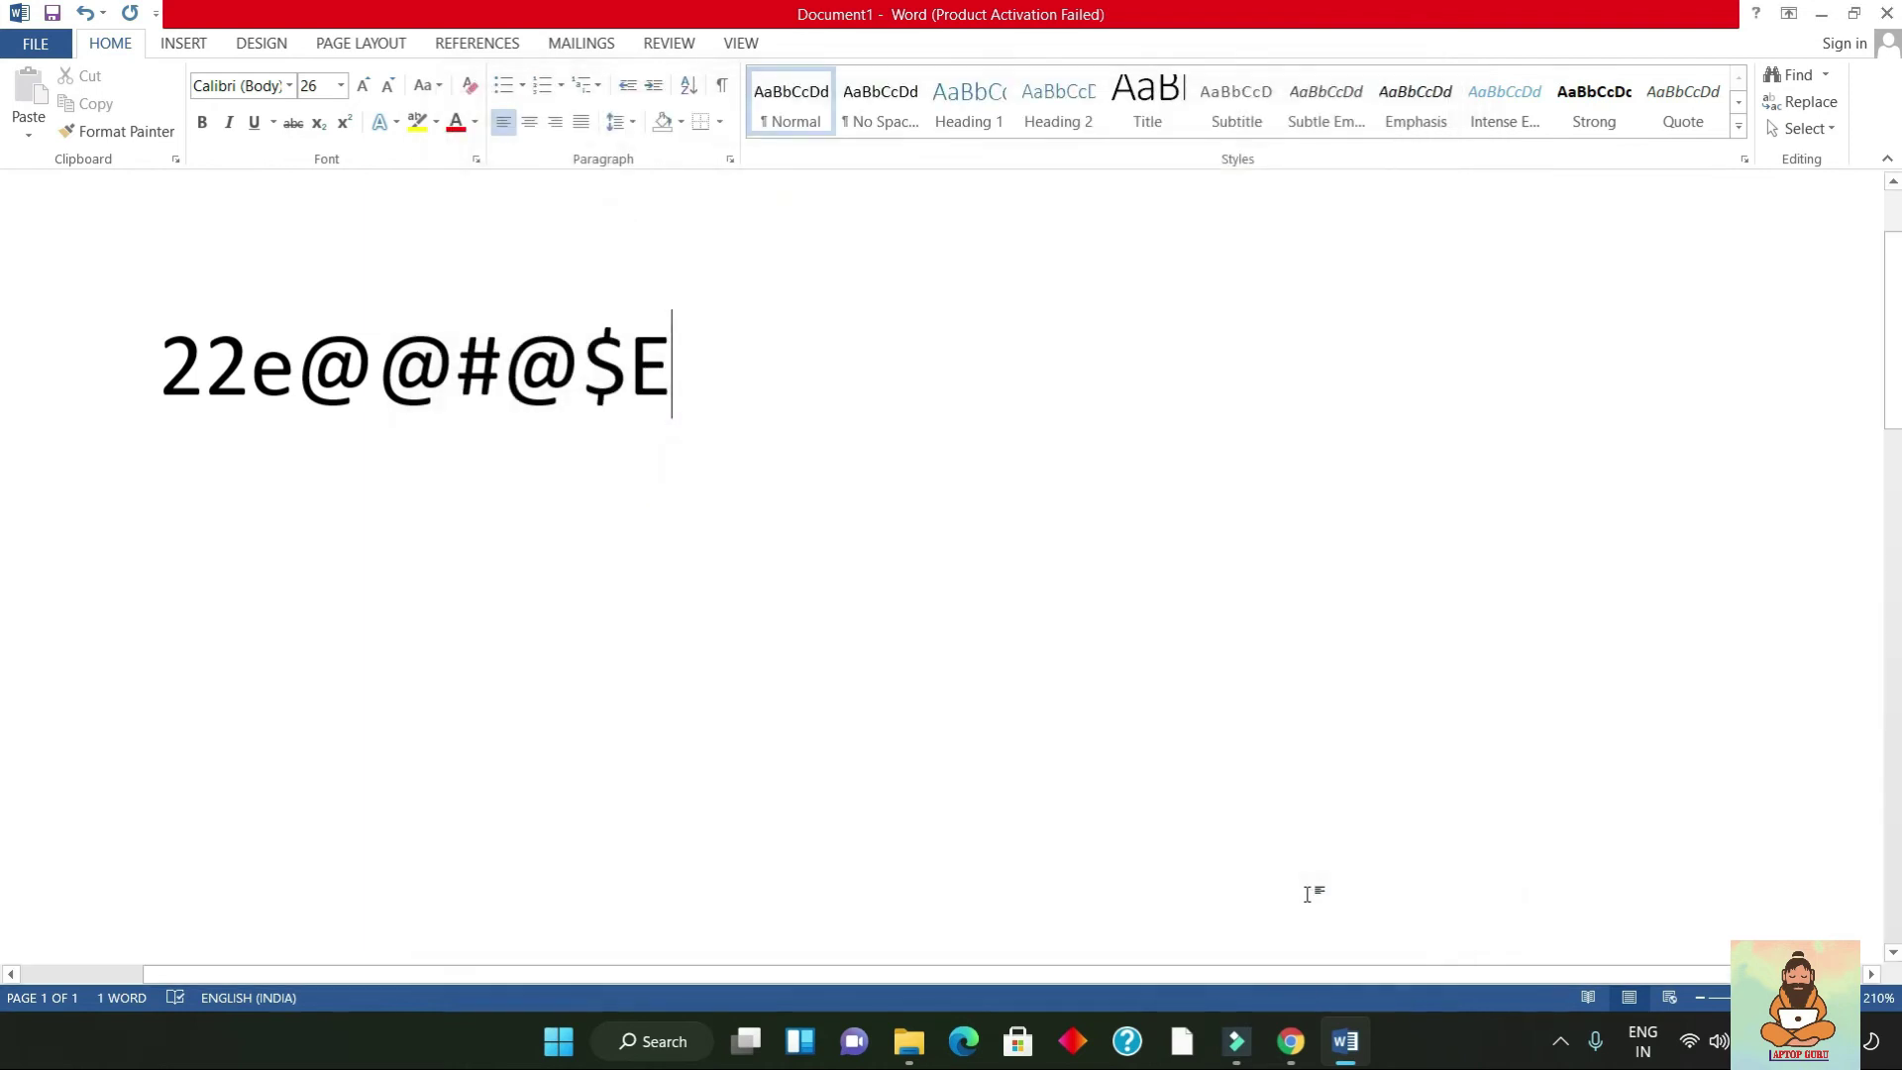
# Step: Undo the old test text, type FER, and switch the typing font to Asees
pyautogui.hotkey('ctrl', 'z')
pyautogui.hotkey('ctrl', 'z')
pyautogui.write('FER')
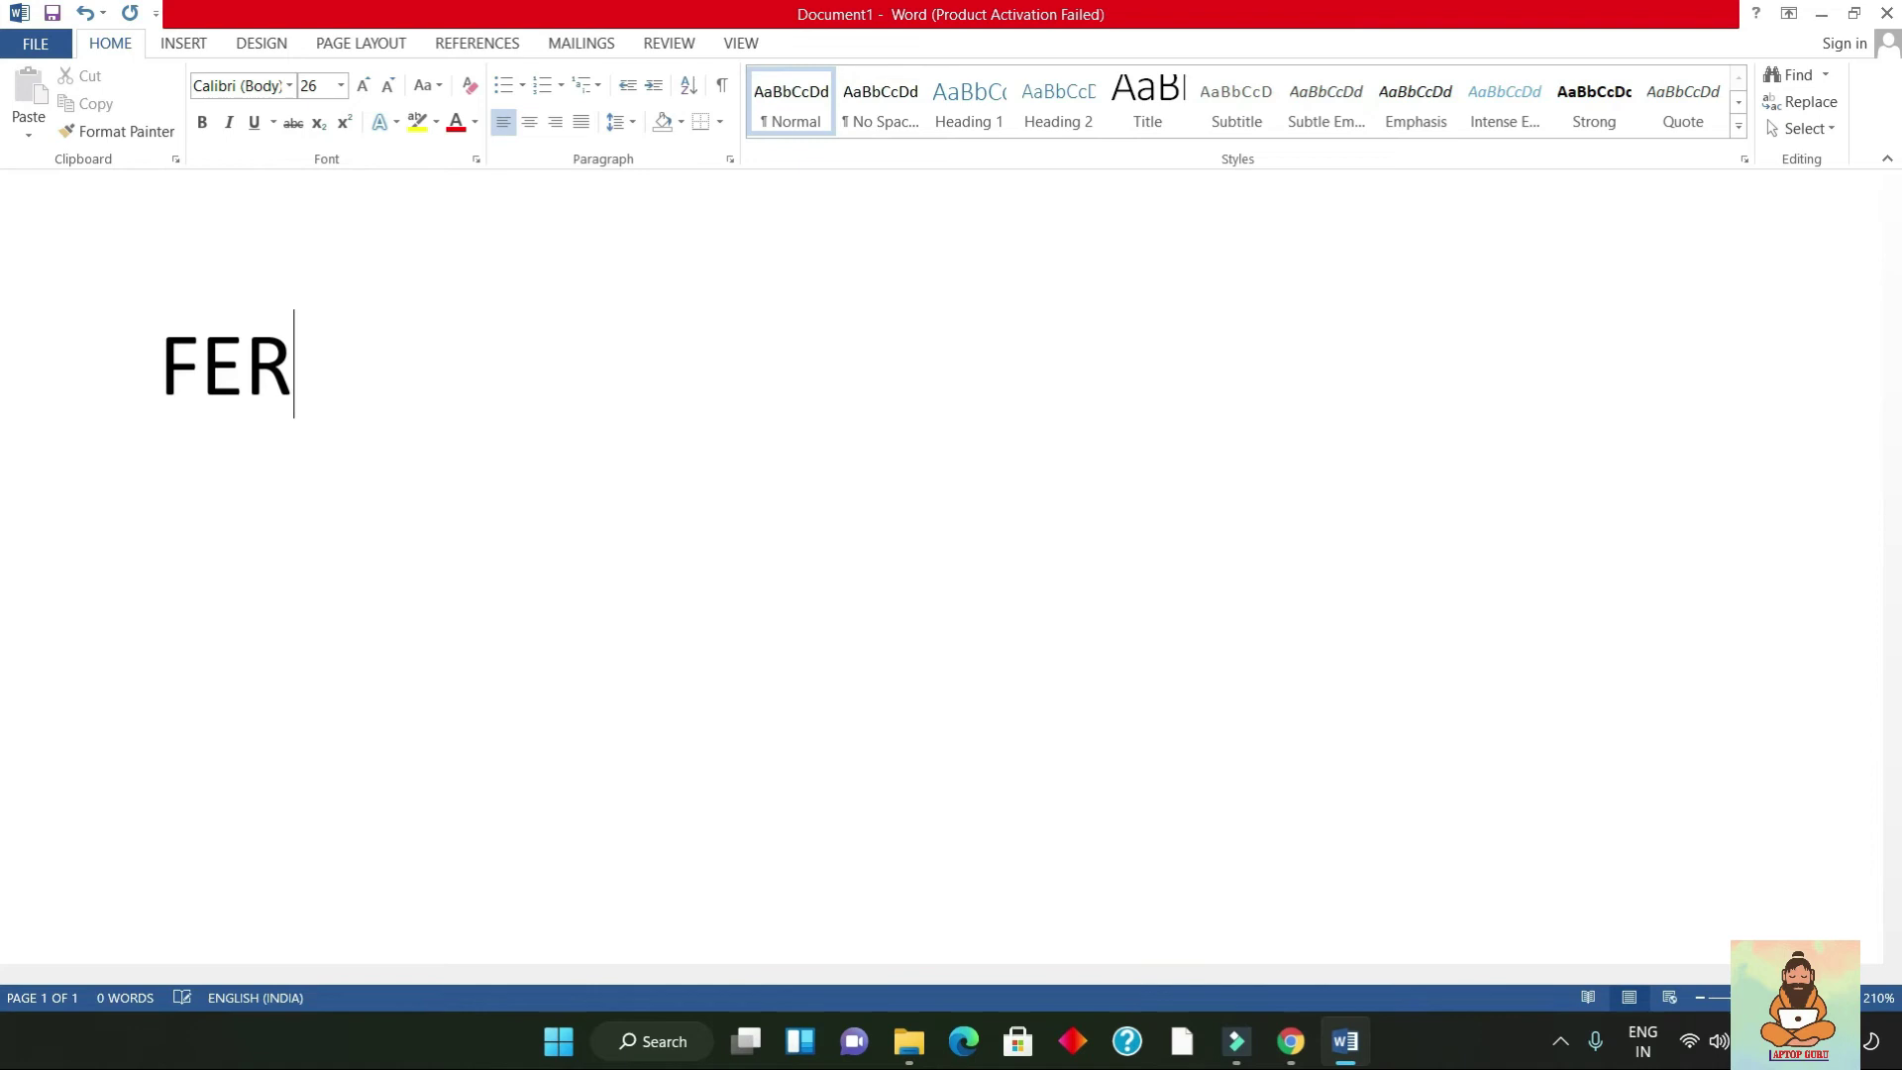
pyautogui.click(288, 85)
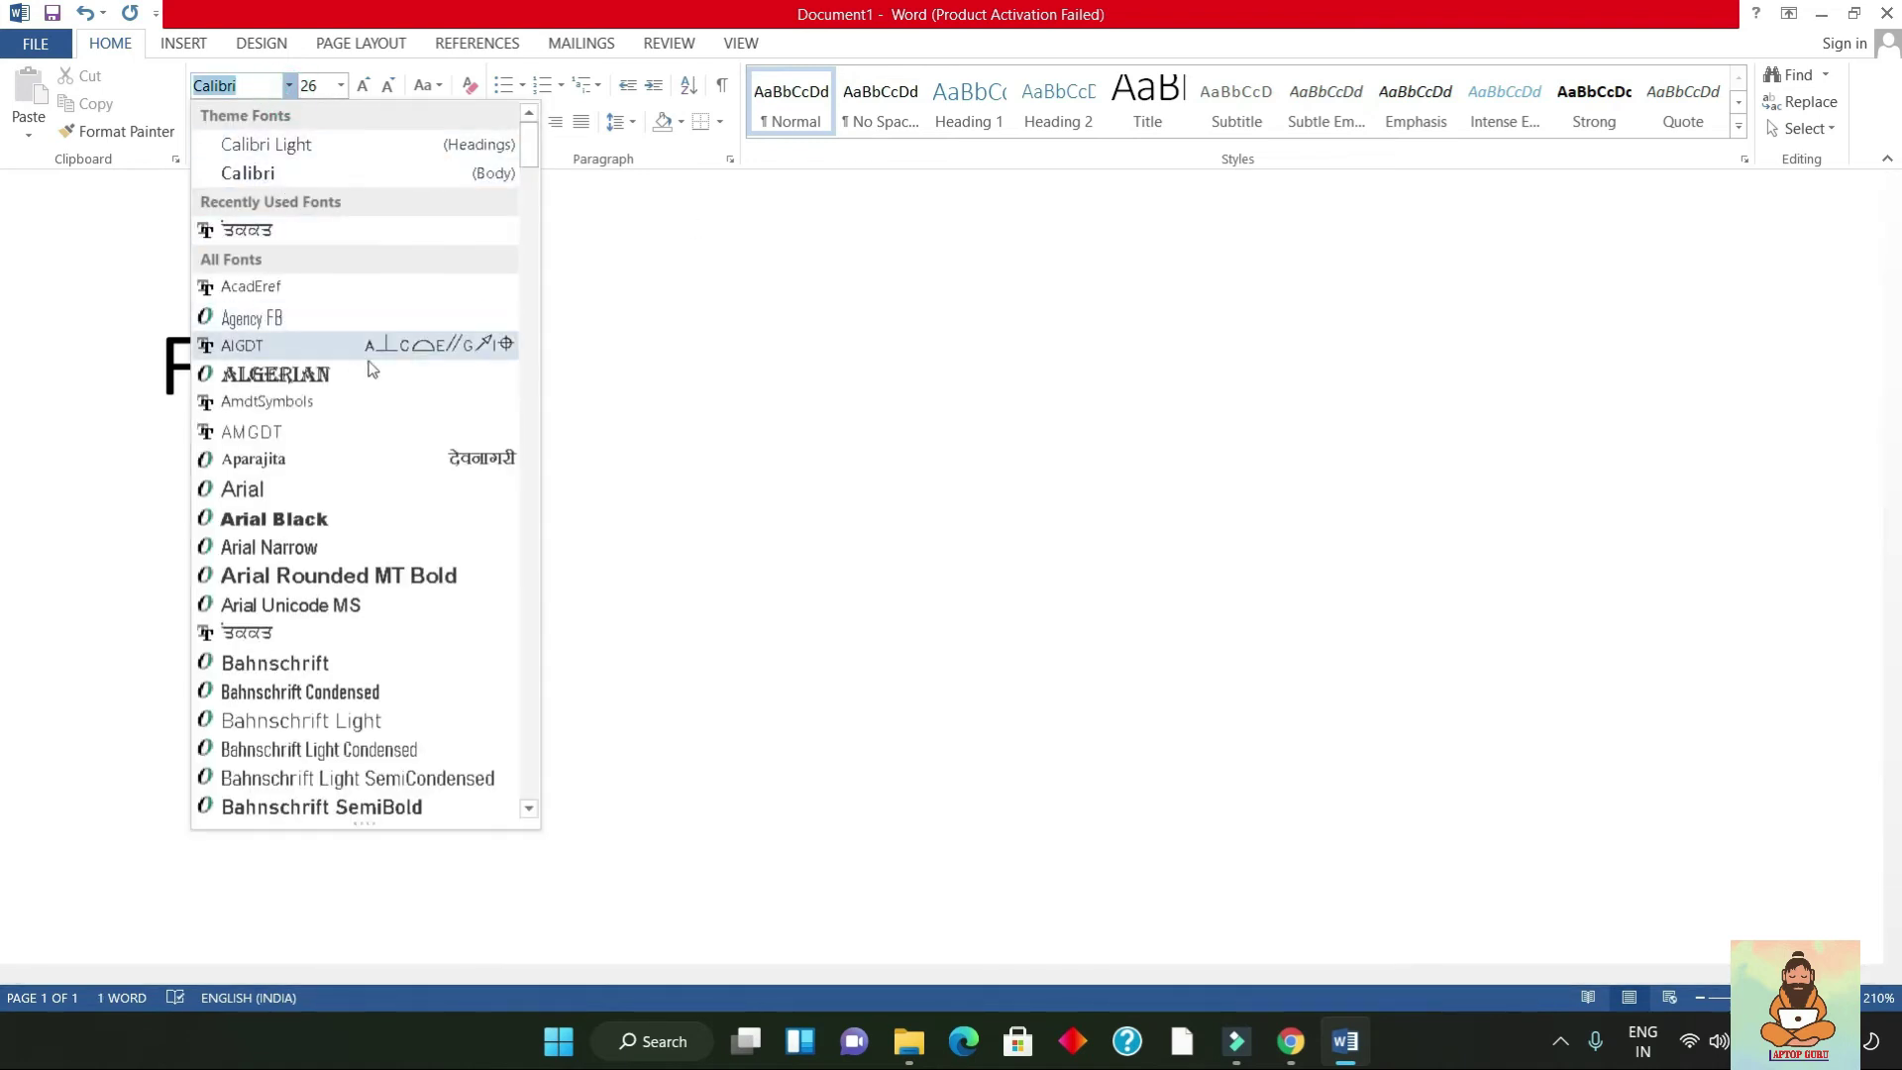
pyautogui.click(693, 334)
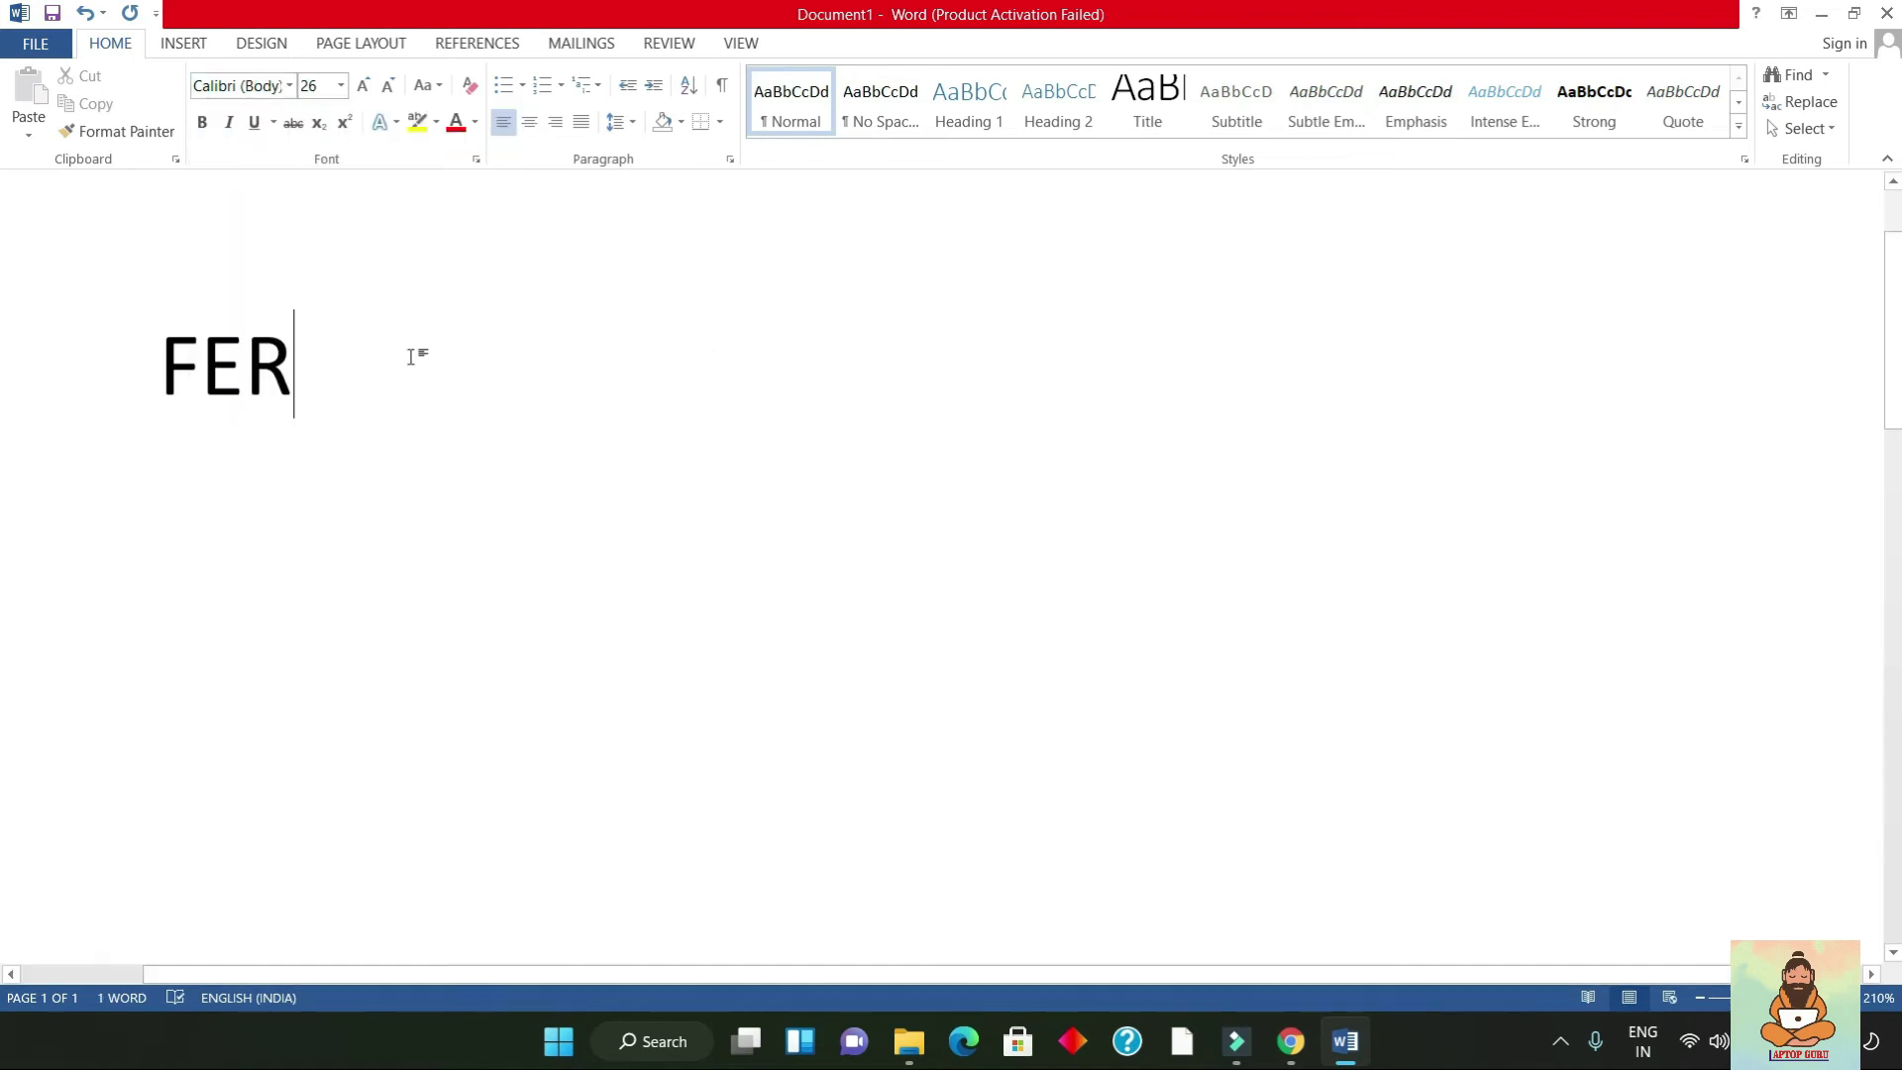
pyautogui.click(288, 85)
pyautogui.click(274, 232)
# Step: Type the Punjabi text '.er.eY1ai 1aiN eW…YN...PaapYOCOCO' in Asees and close the document window
pyautogui.write('.er')
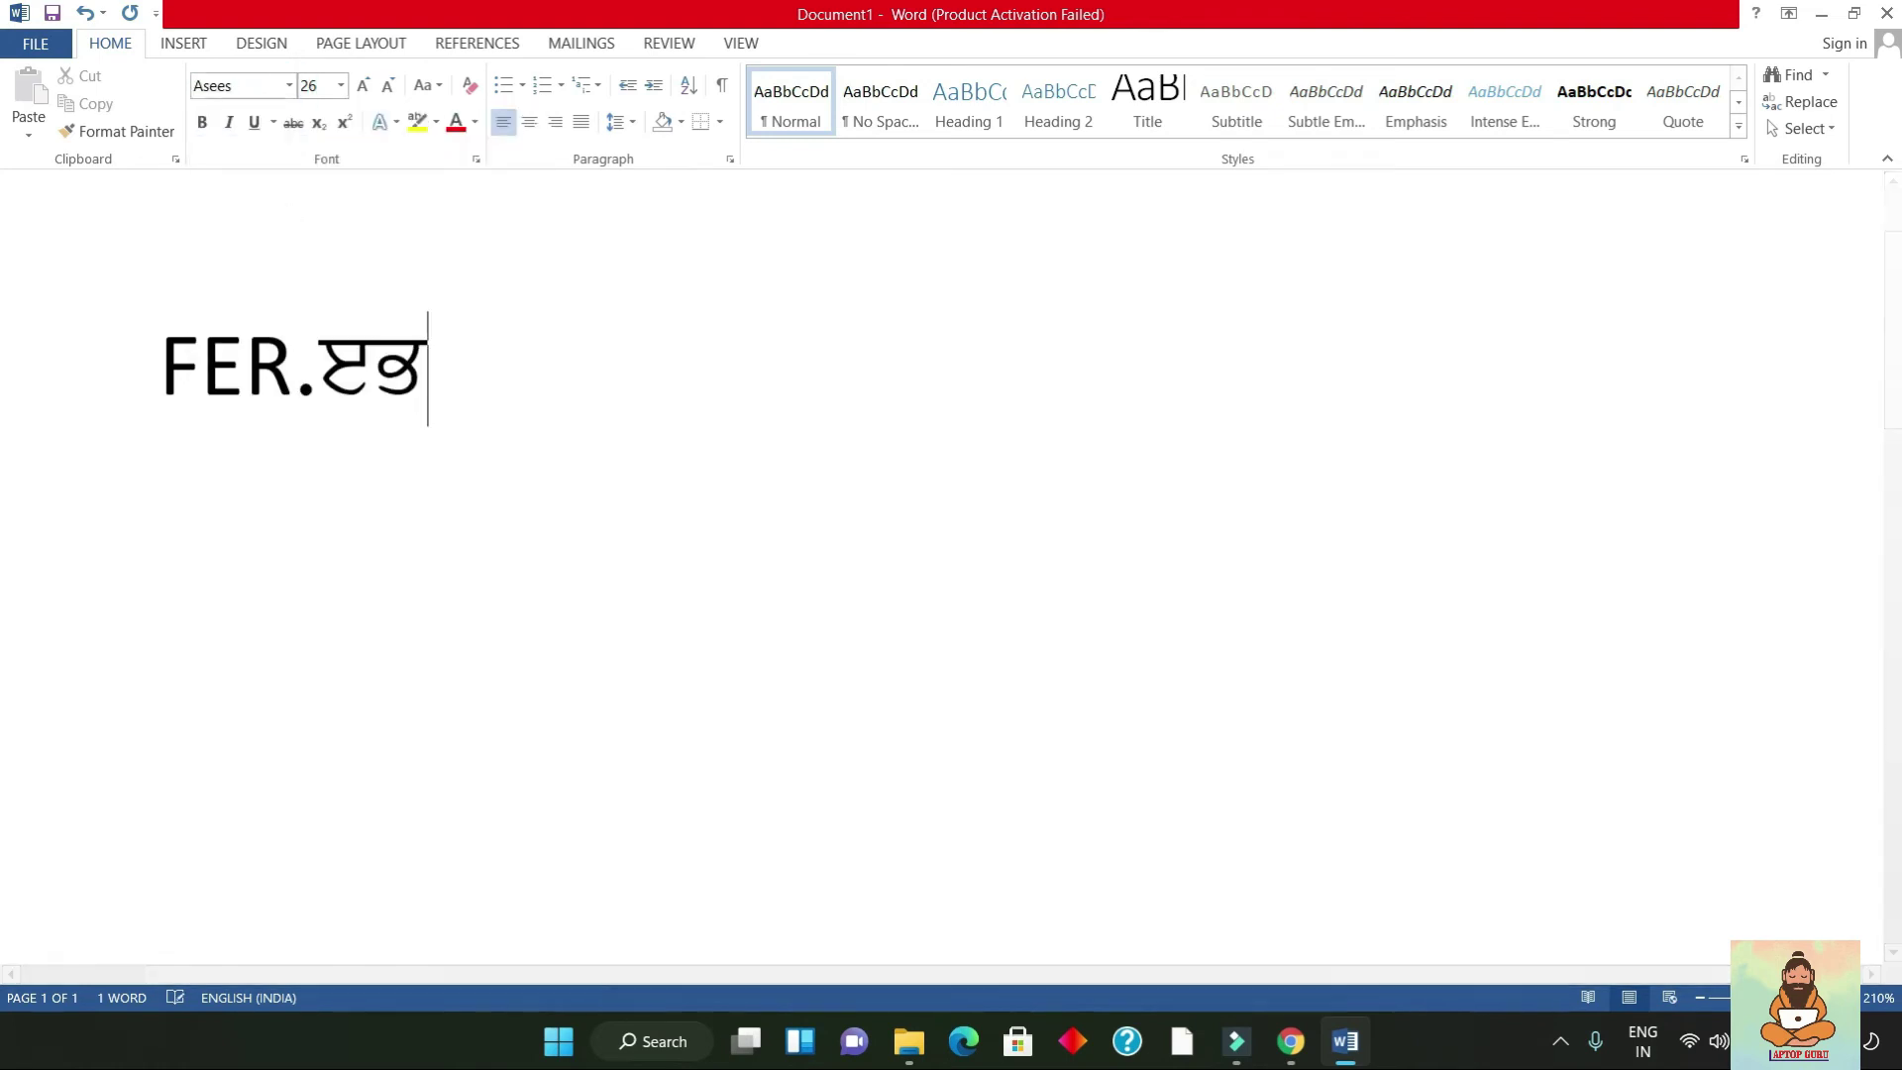
pyautogui.write('.eY')
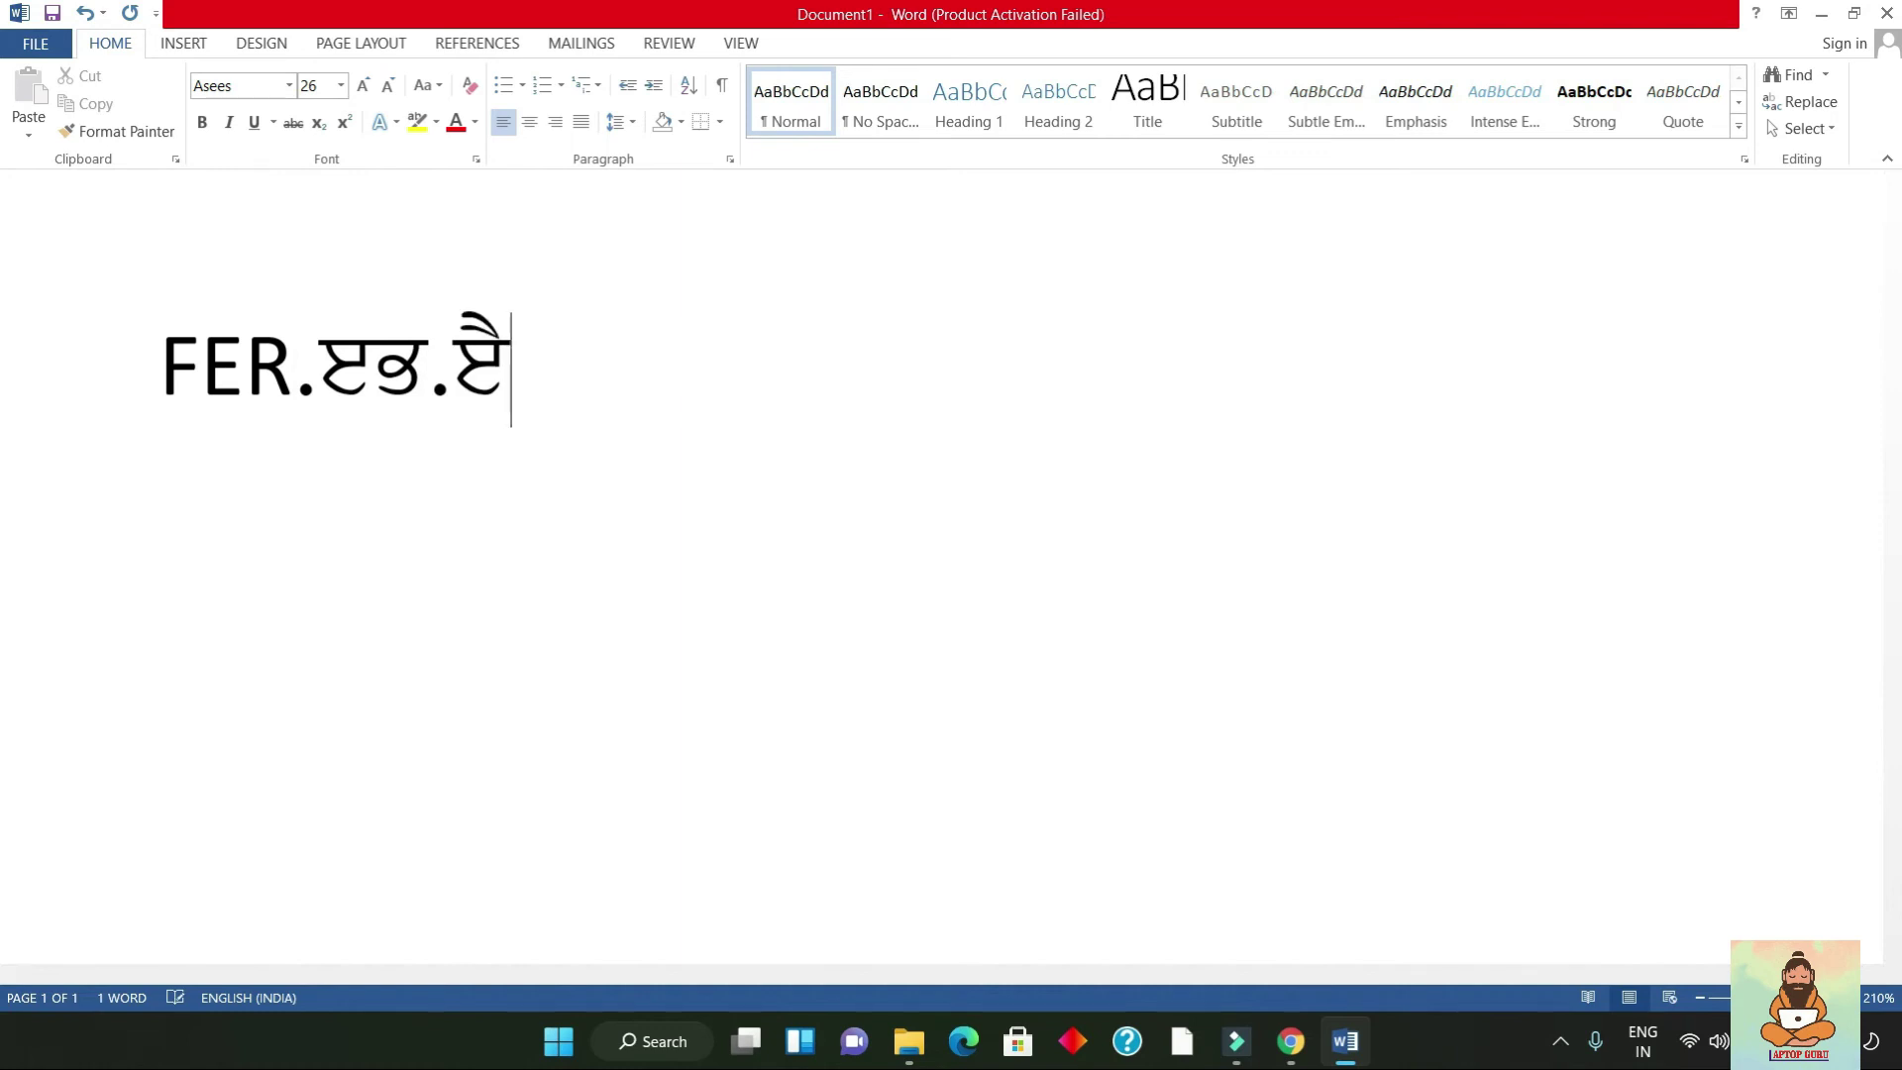
pyautogui.write('1ai 1ai')
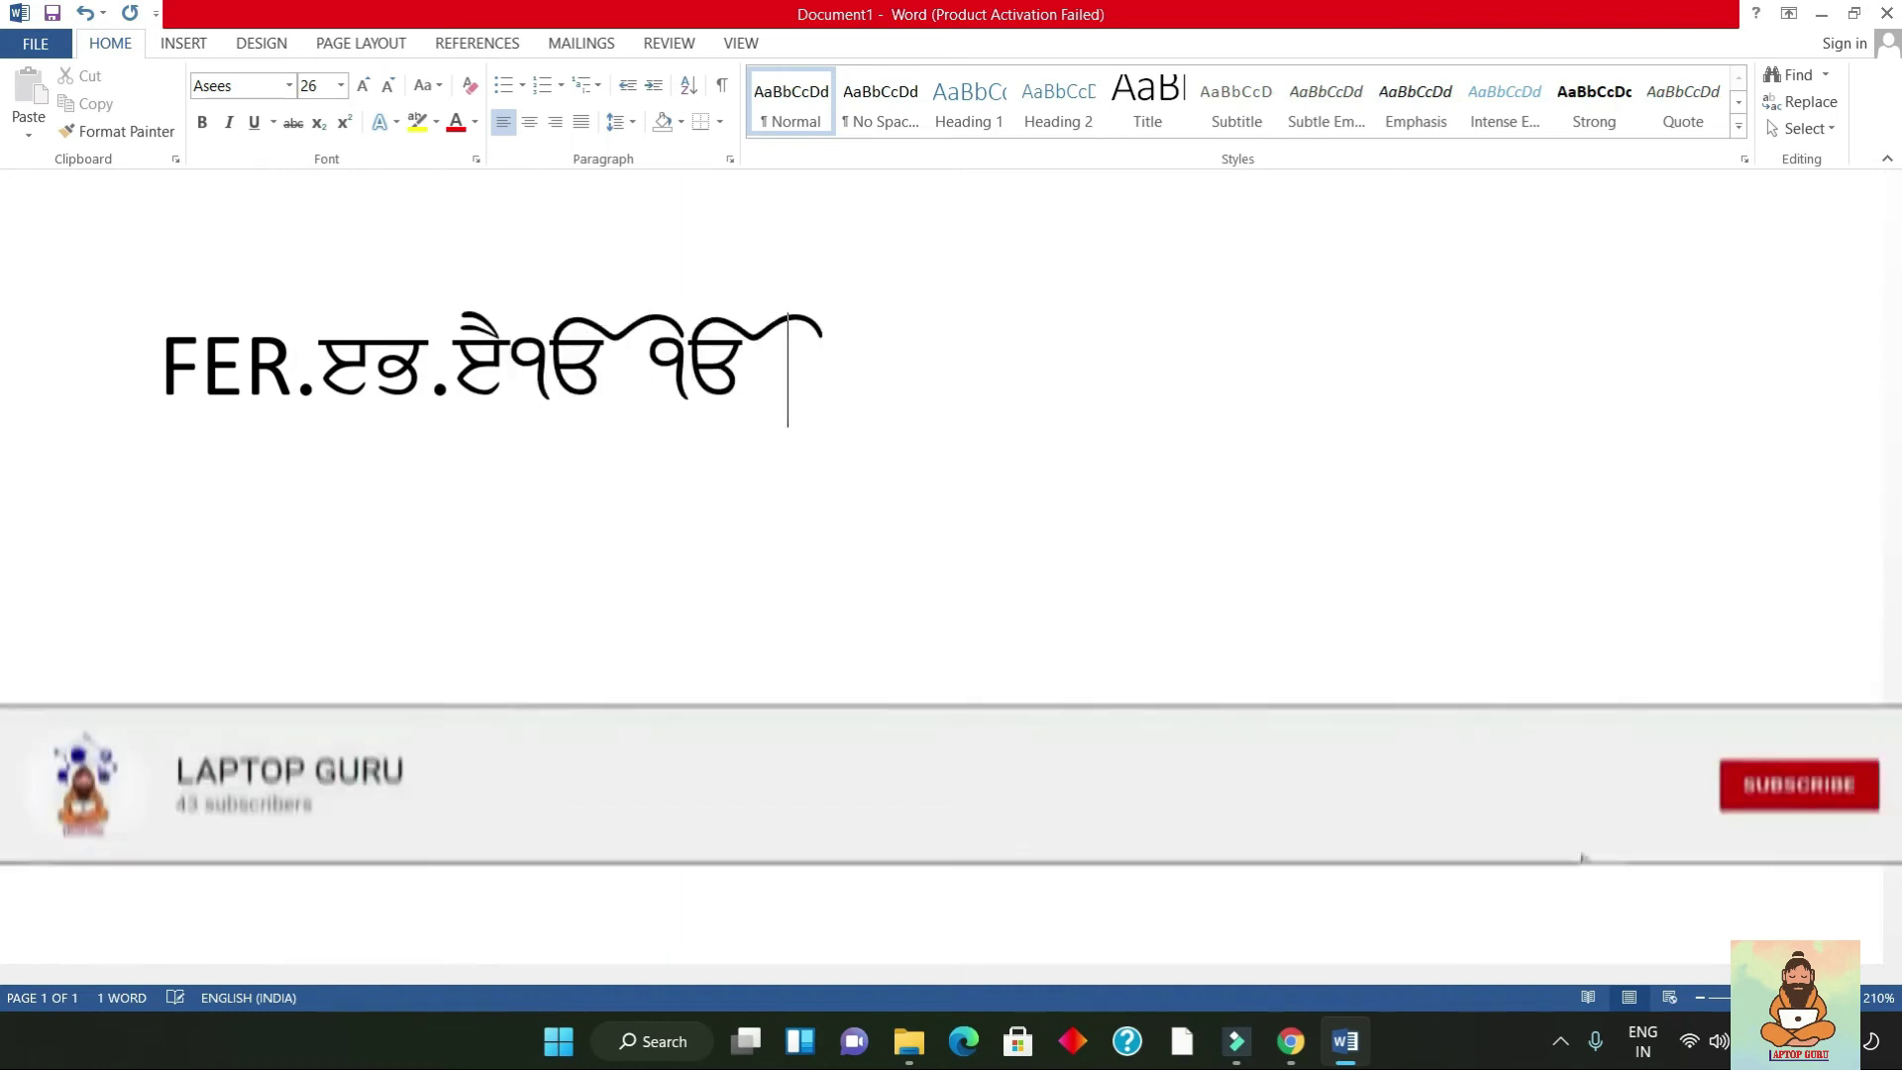
pyautogui.write('N eW')
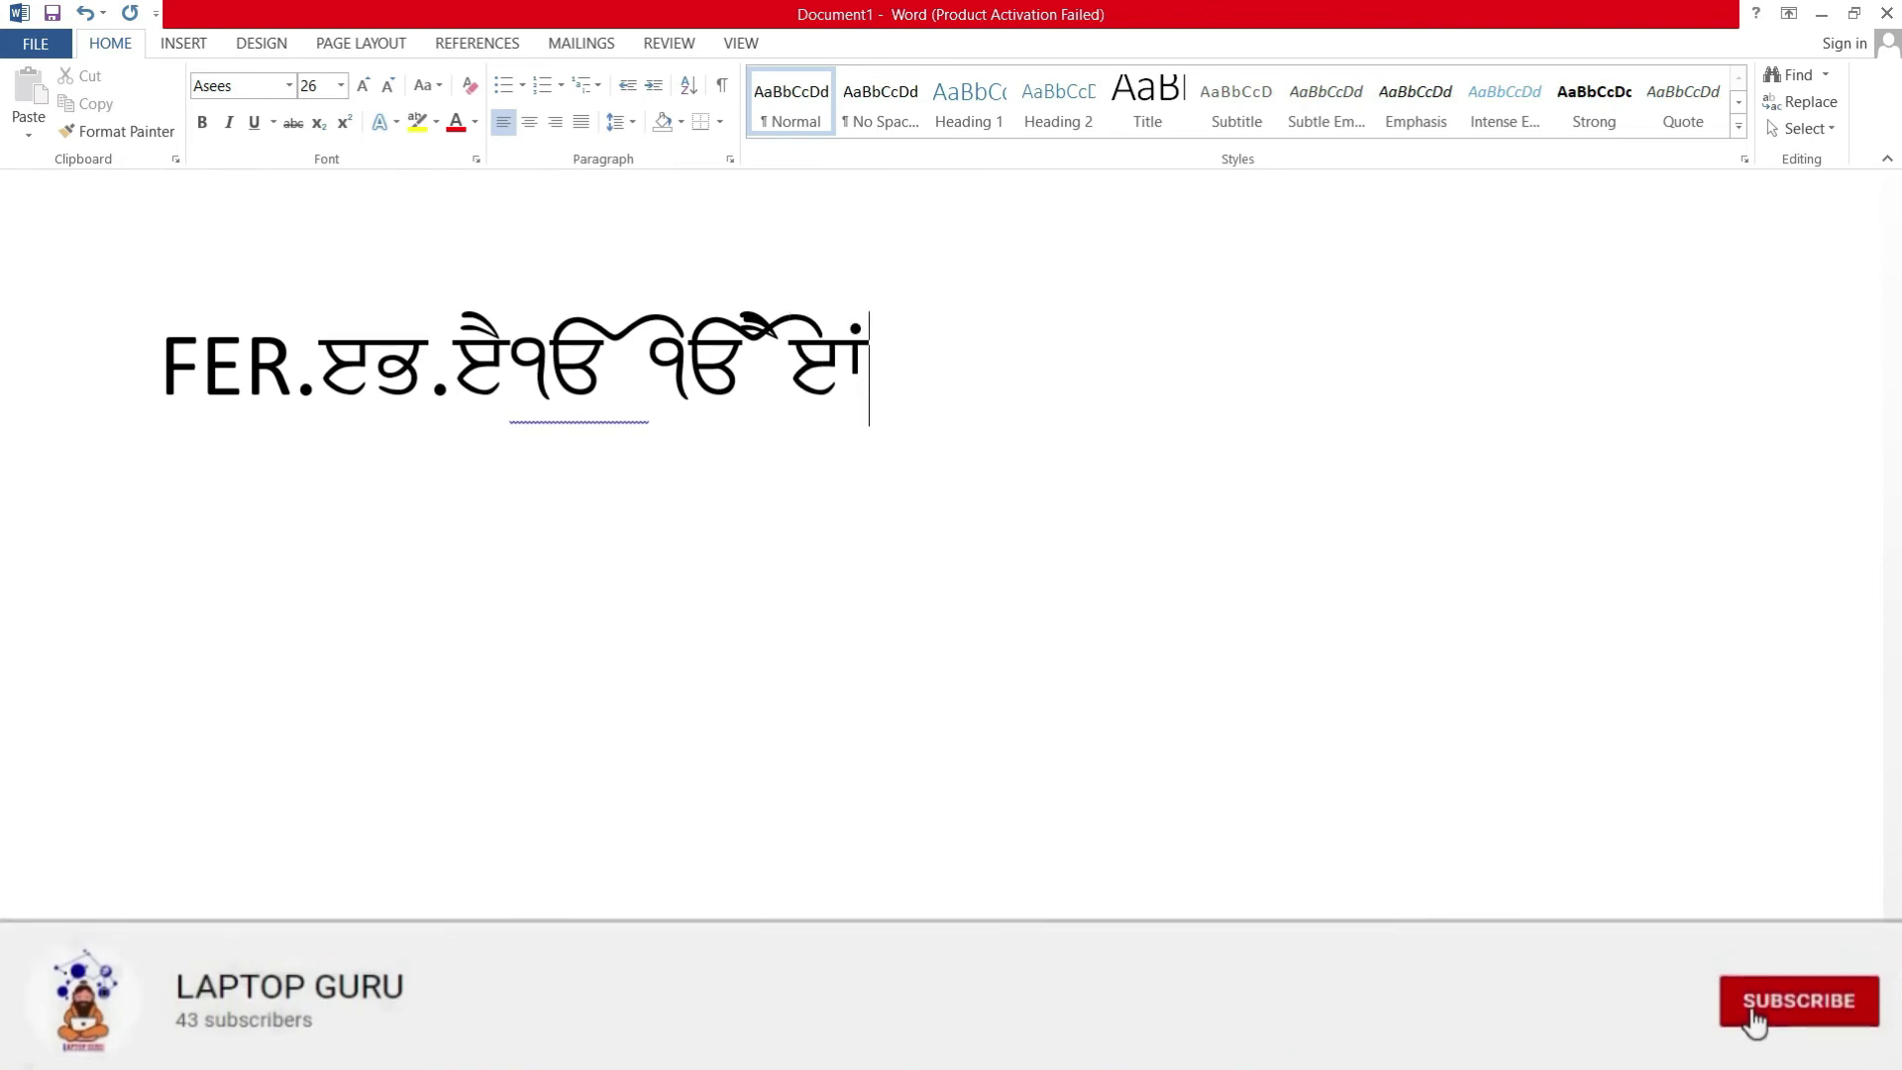
pyautogui.press('BackSpace')
pyautogui.write('YN')
pyautogui.write('...')
pyautogui.write('Paap')
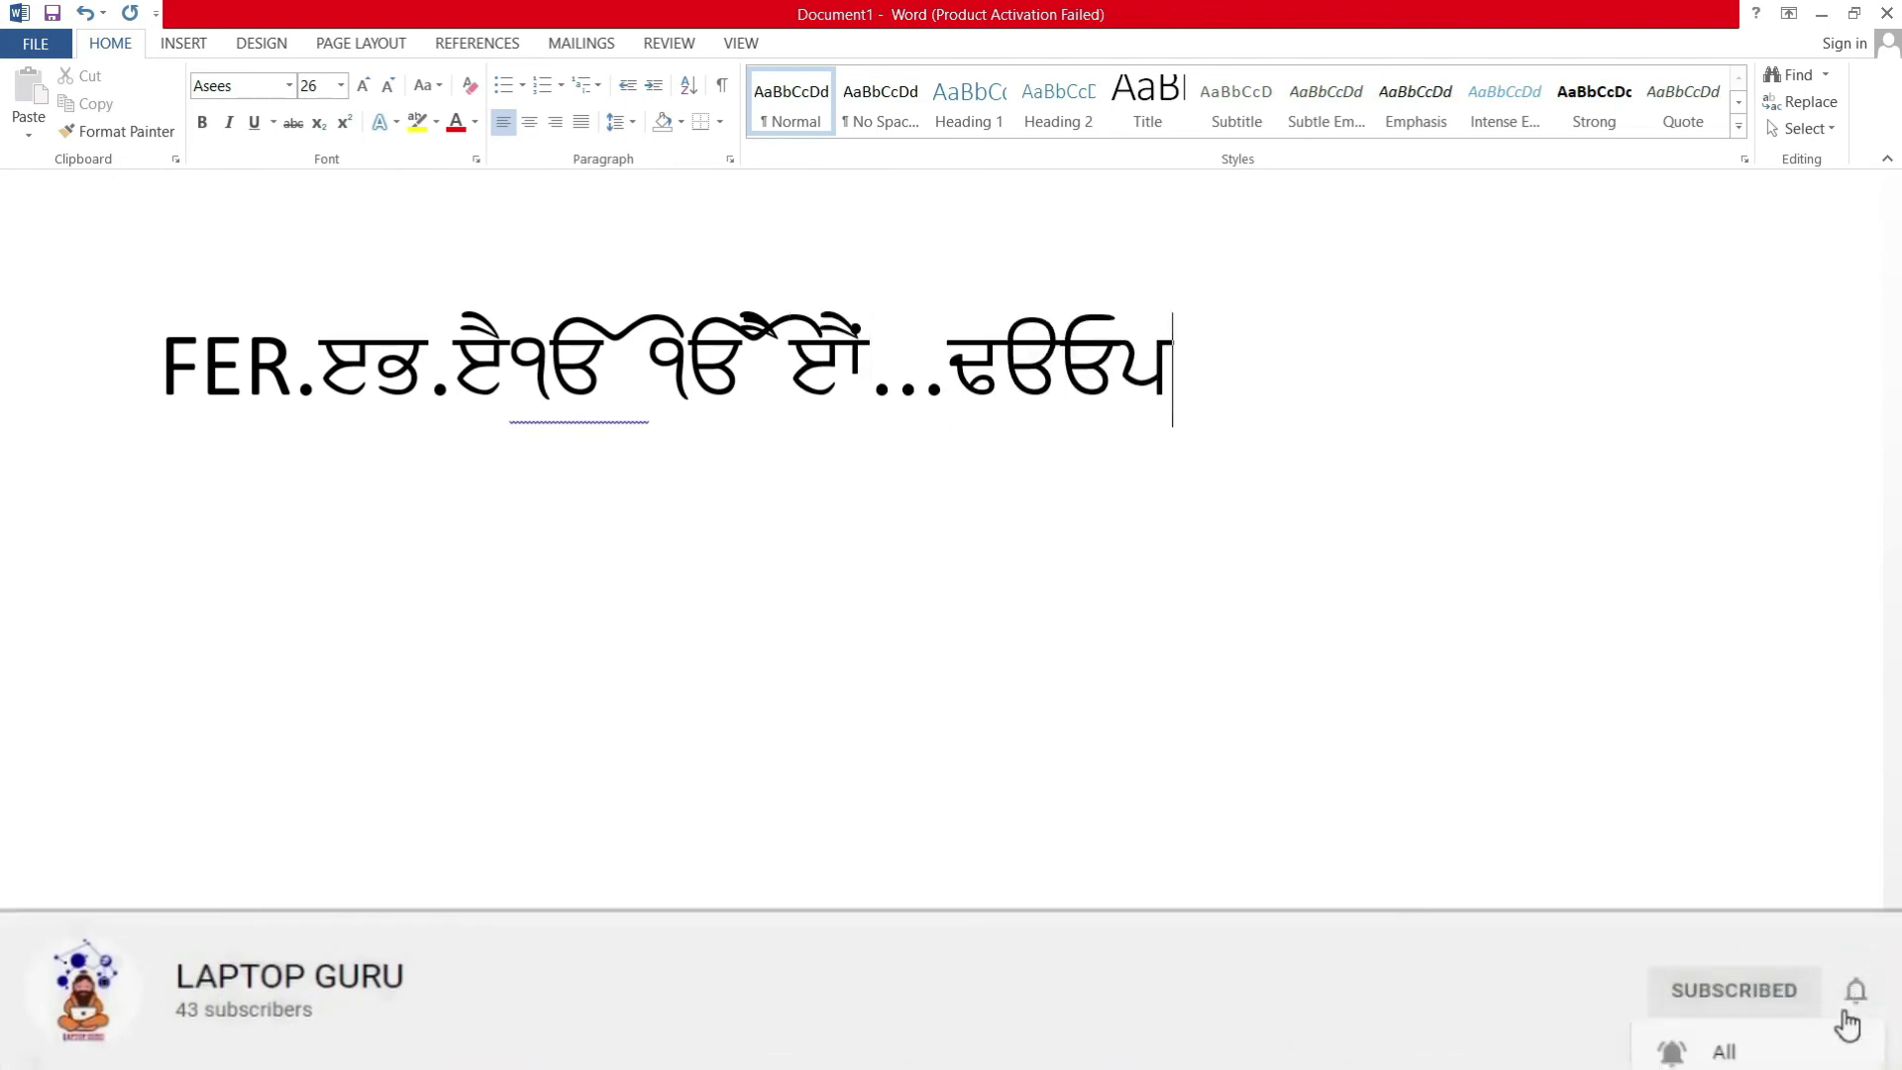
pyautogui.write('Y')
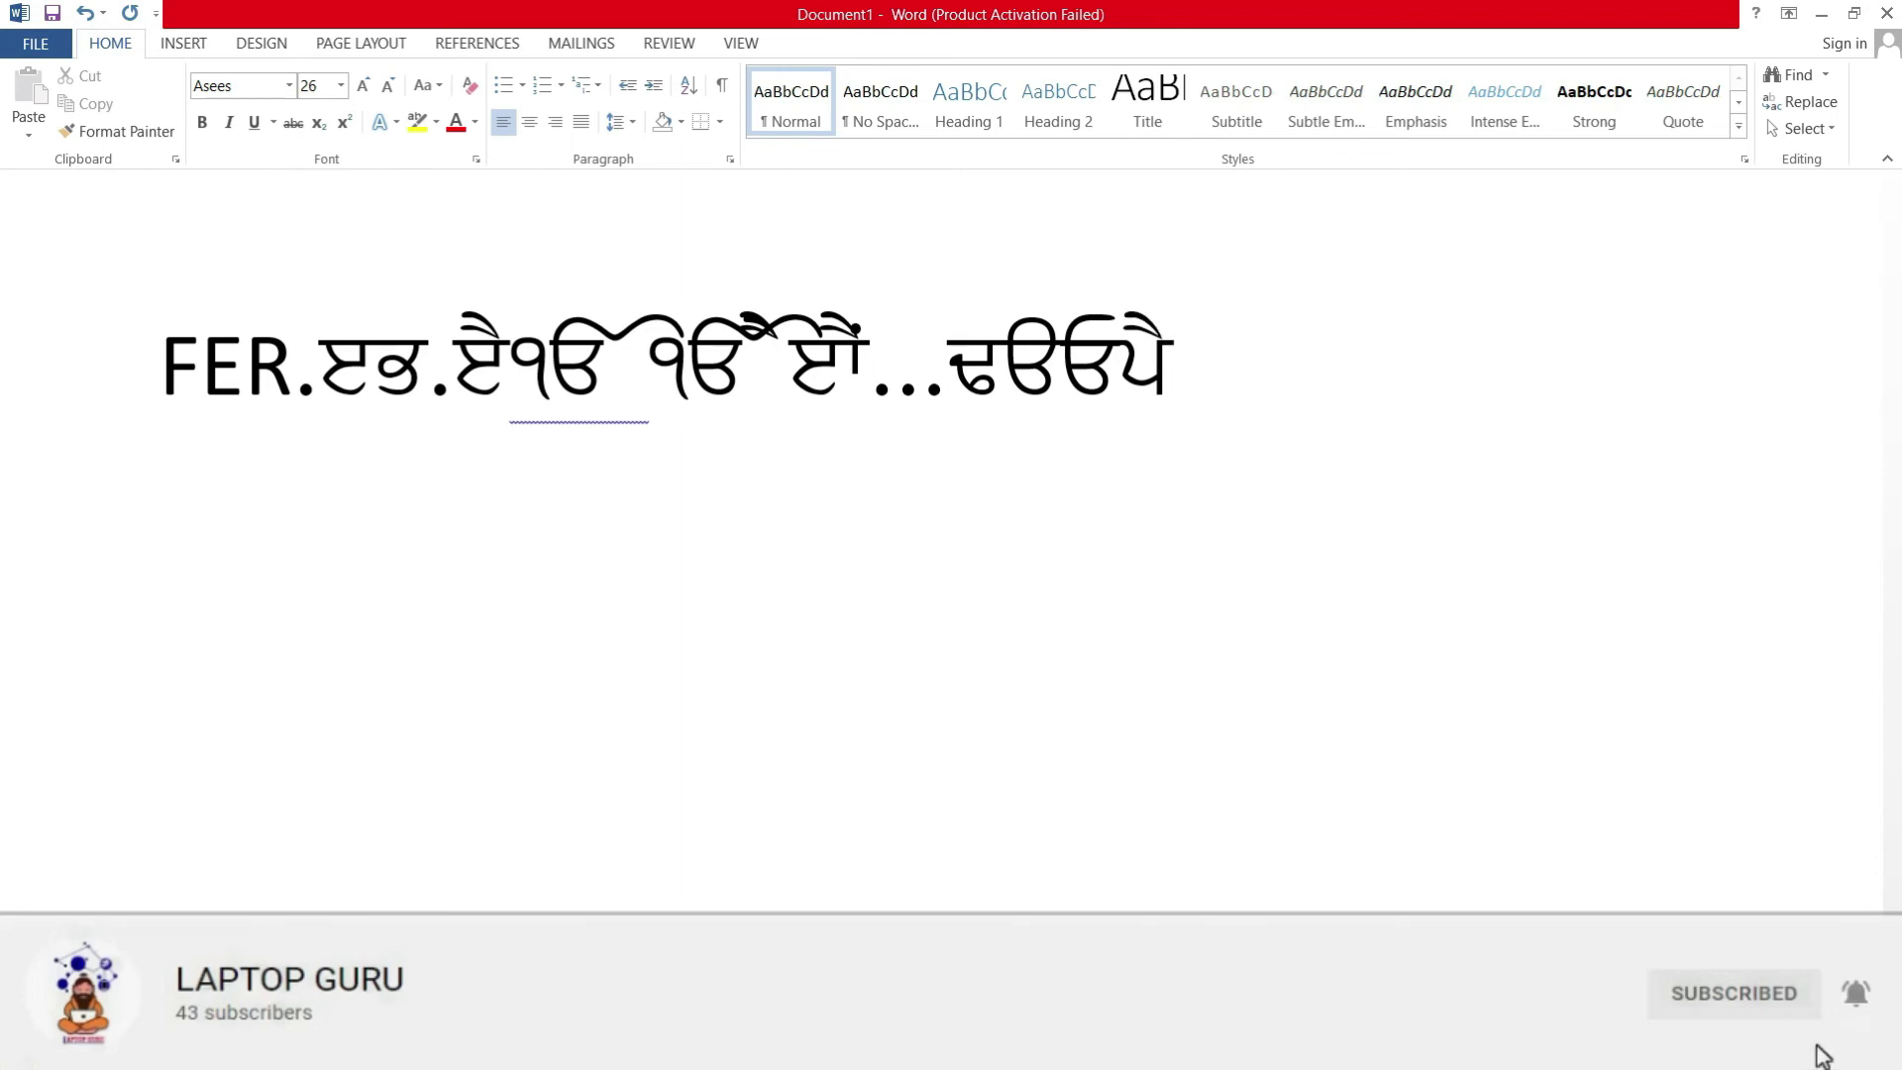
pyautogui.write('O')
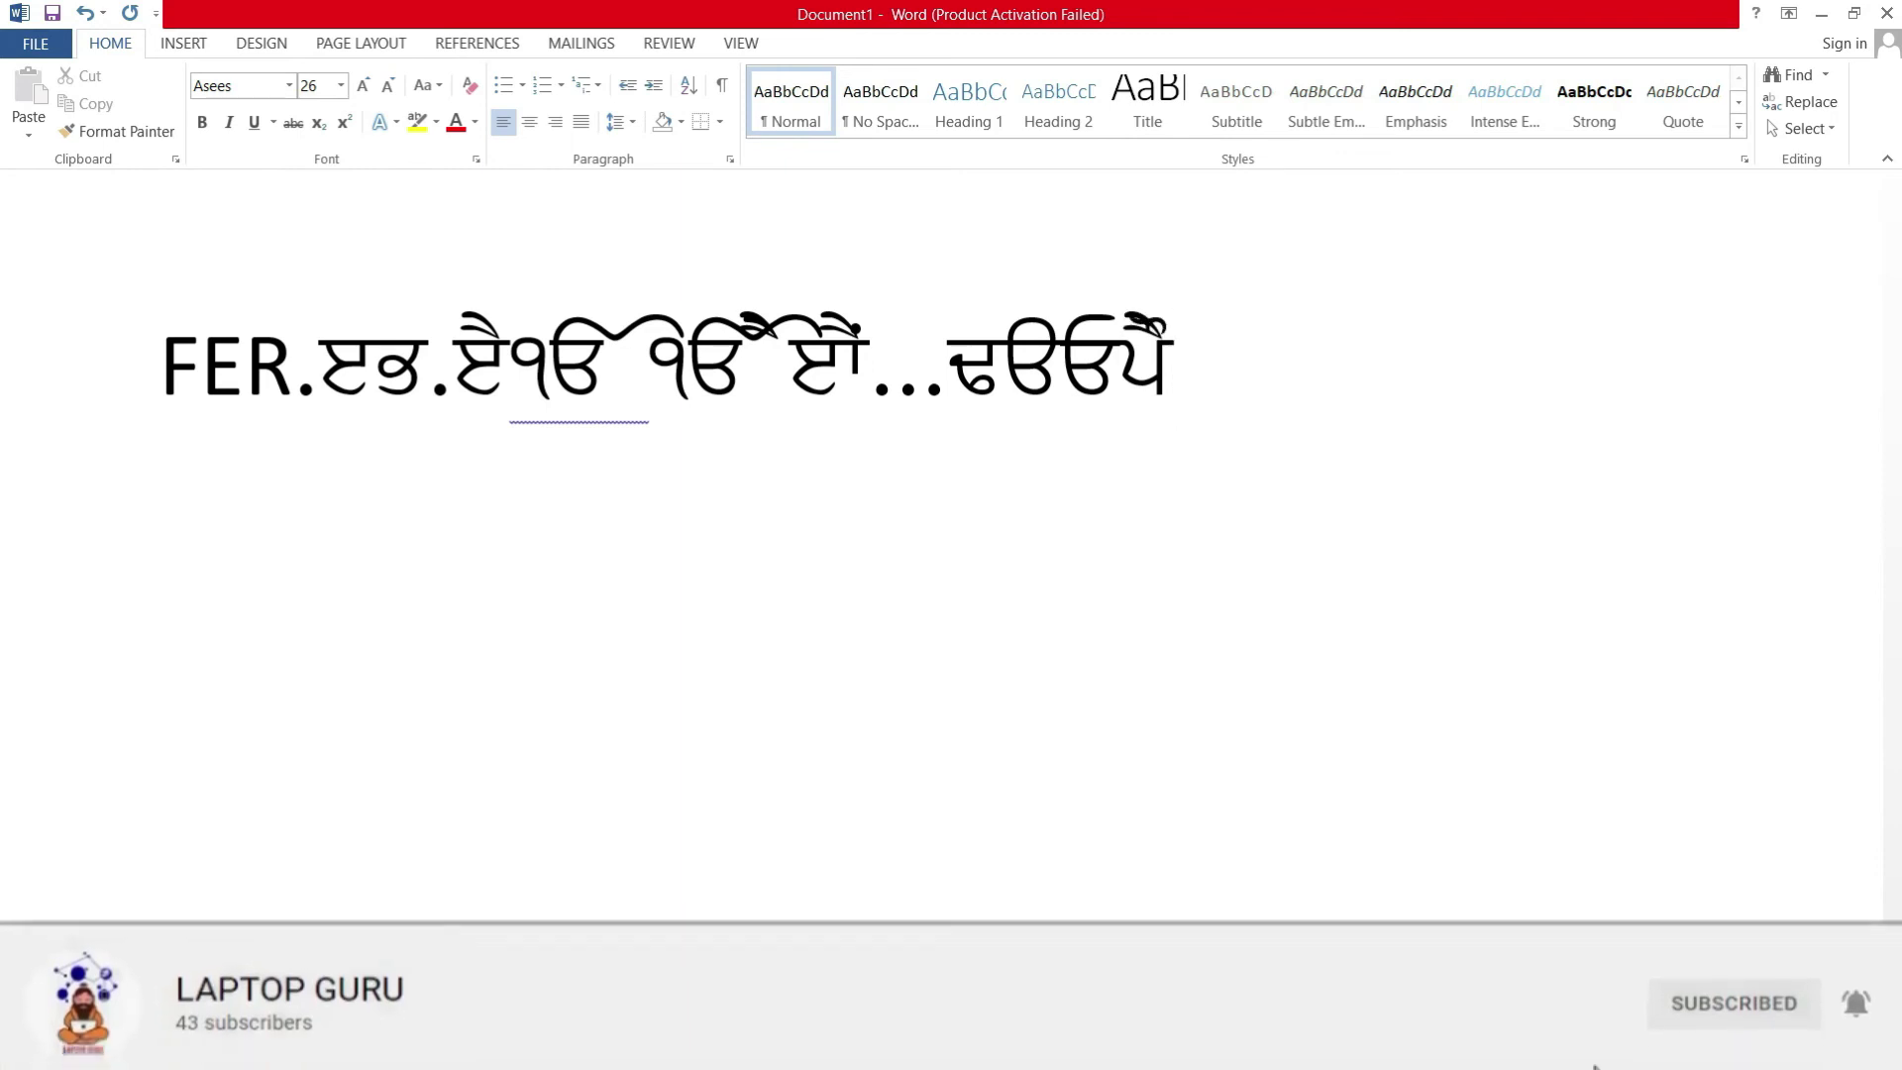
pyautogui.write('COCO')
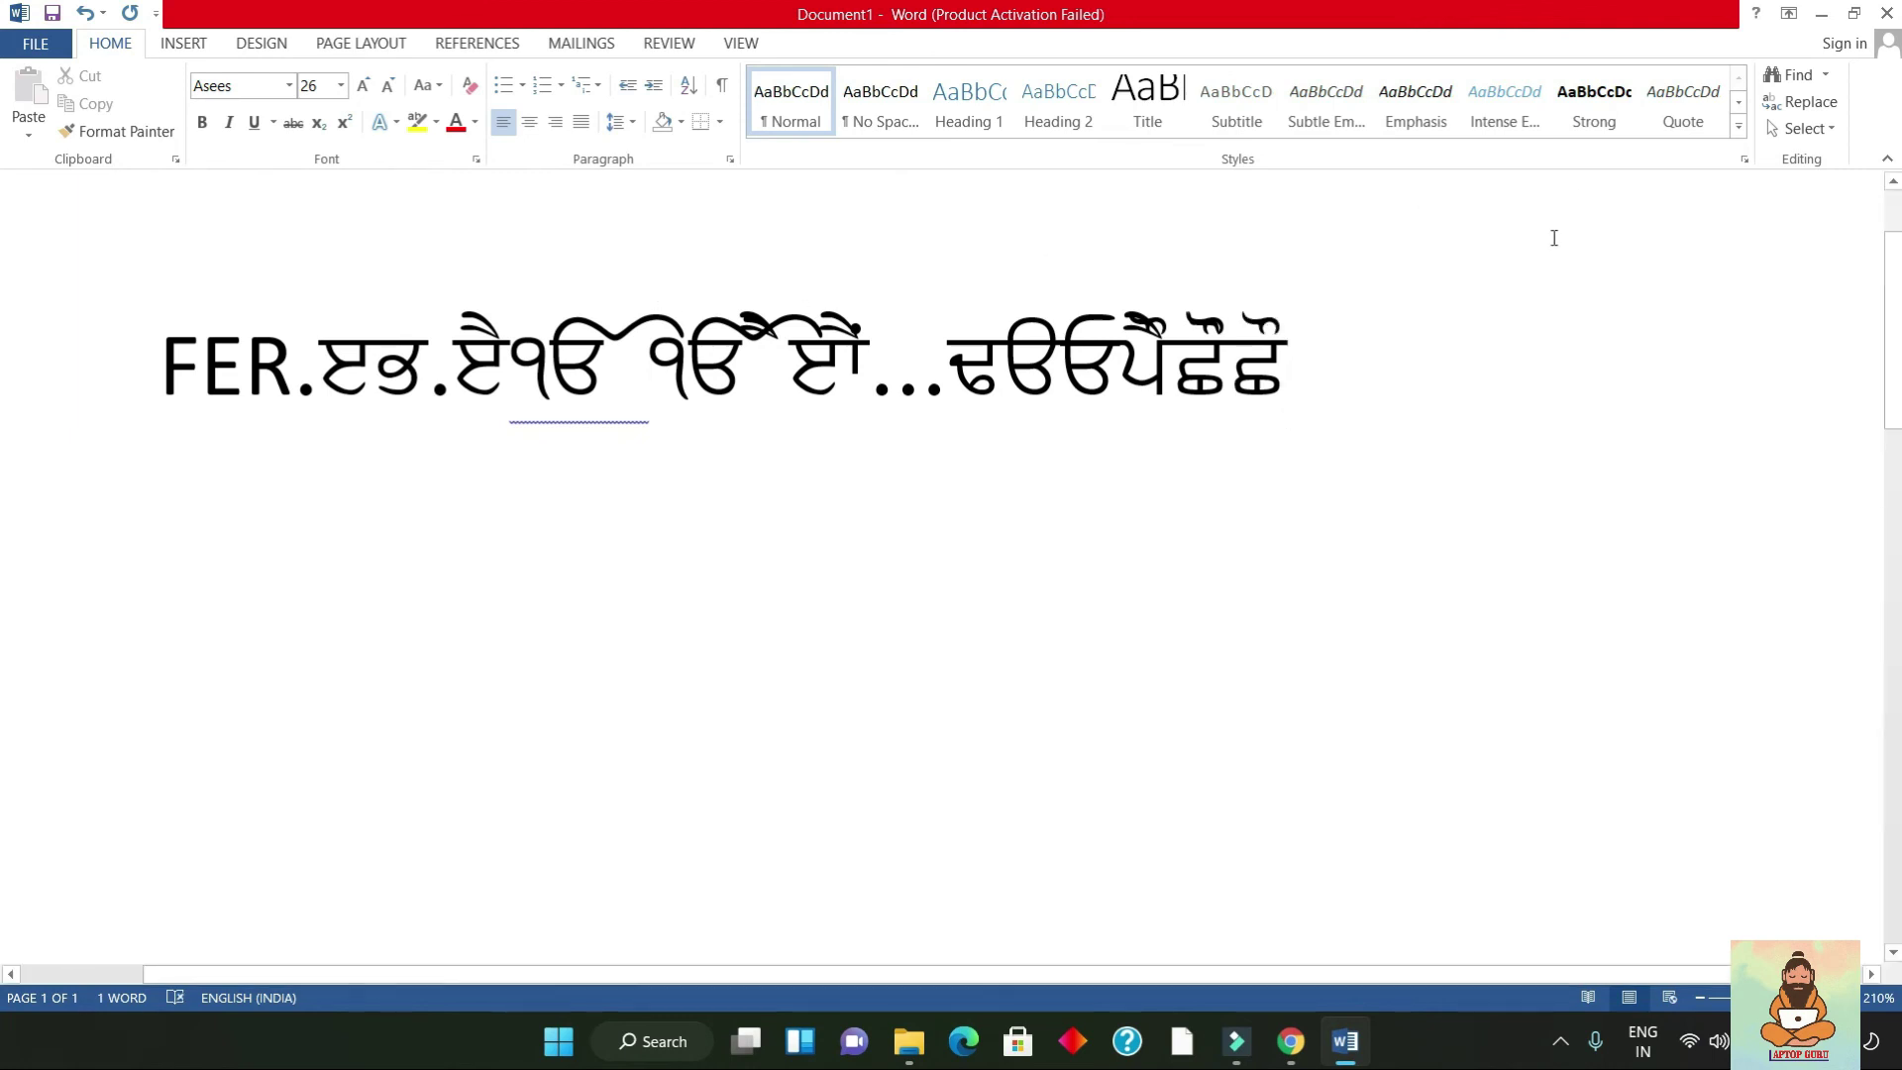
pyautogui.click(1887, 13)
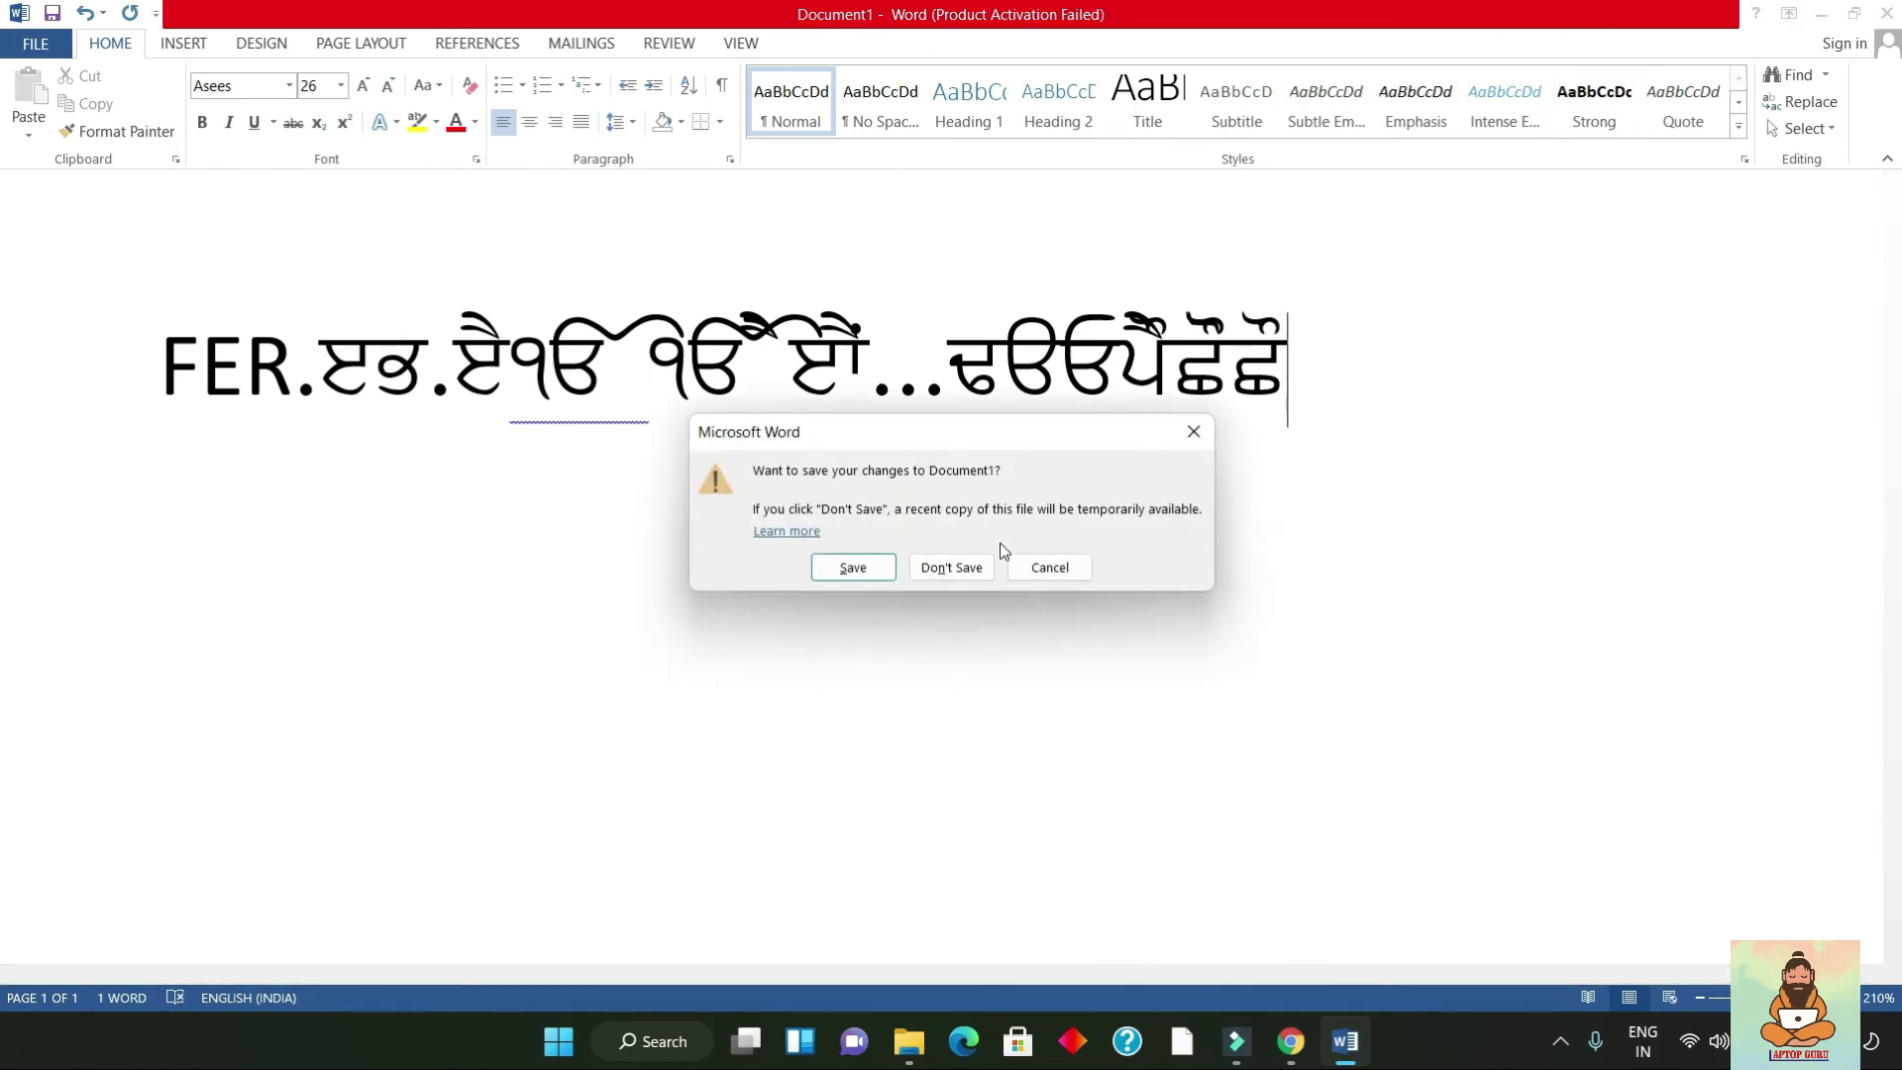
# Step: Close Word without saving and open the screen recorder's tray options
pyautogui.click(974, 569)
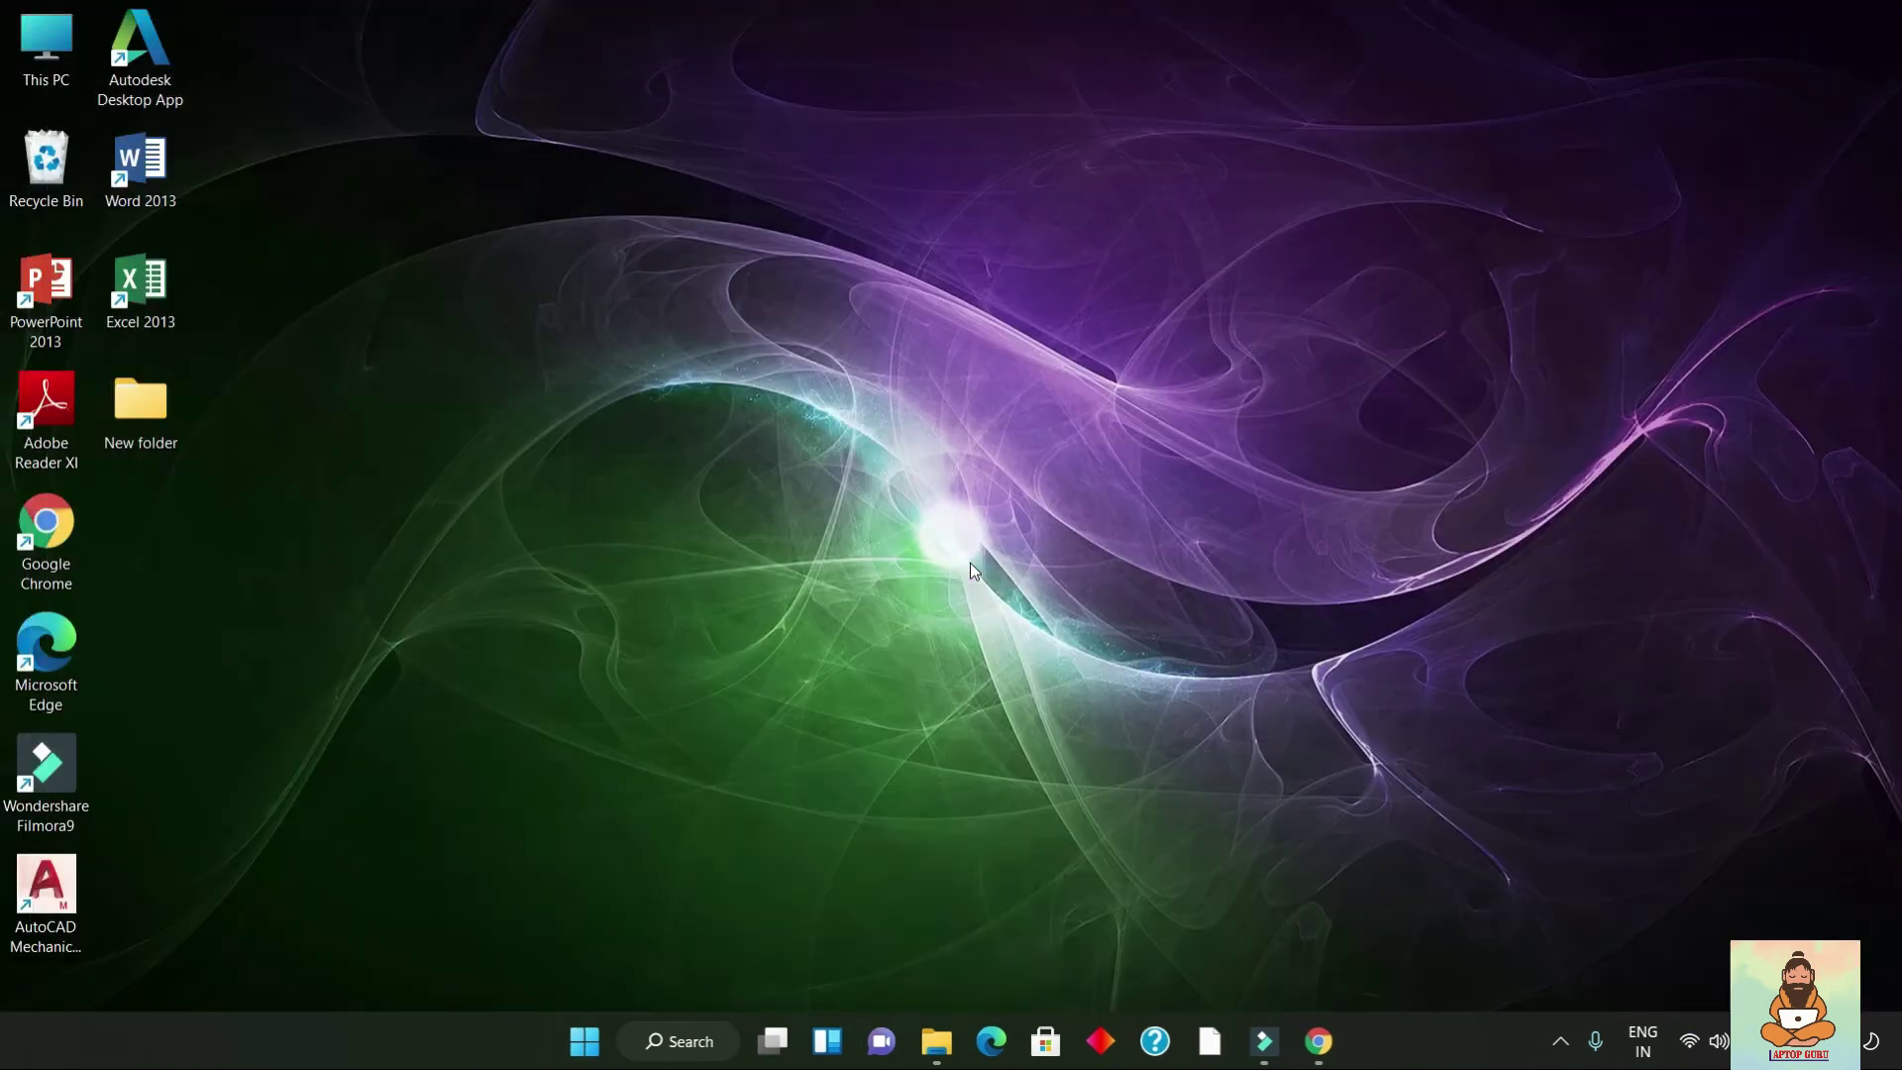
pyautogui.click(1560, 1042)
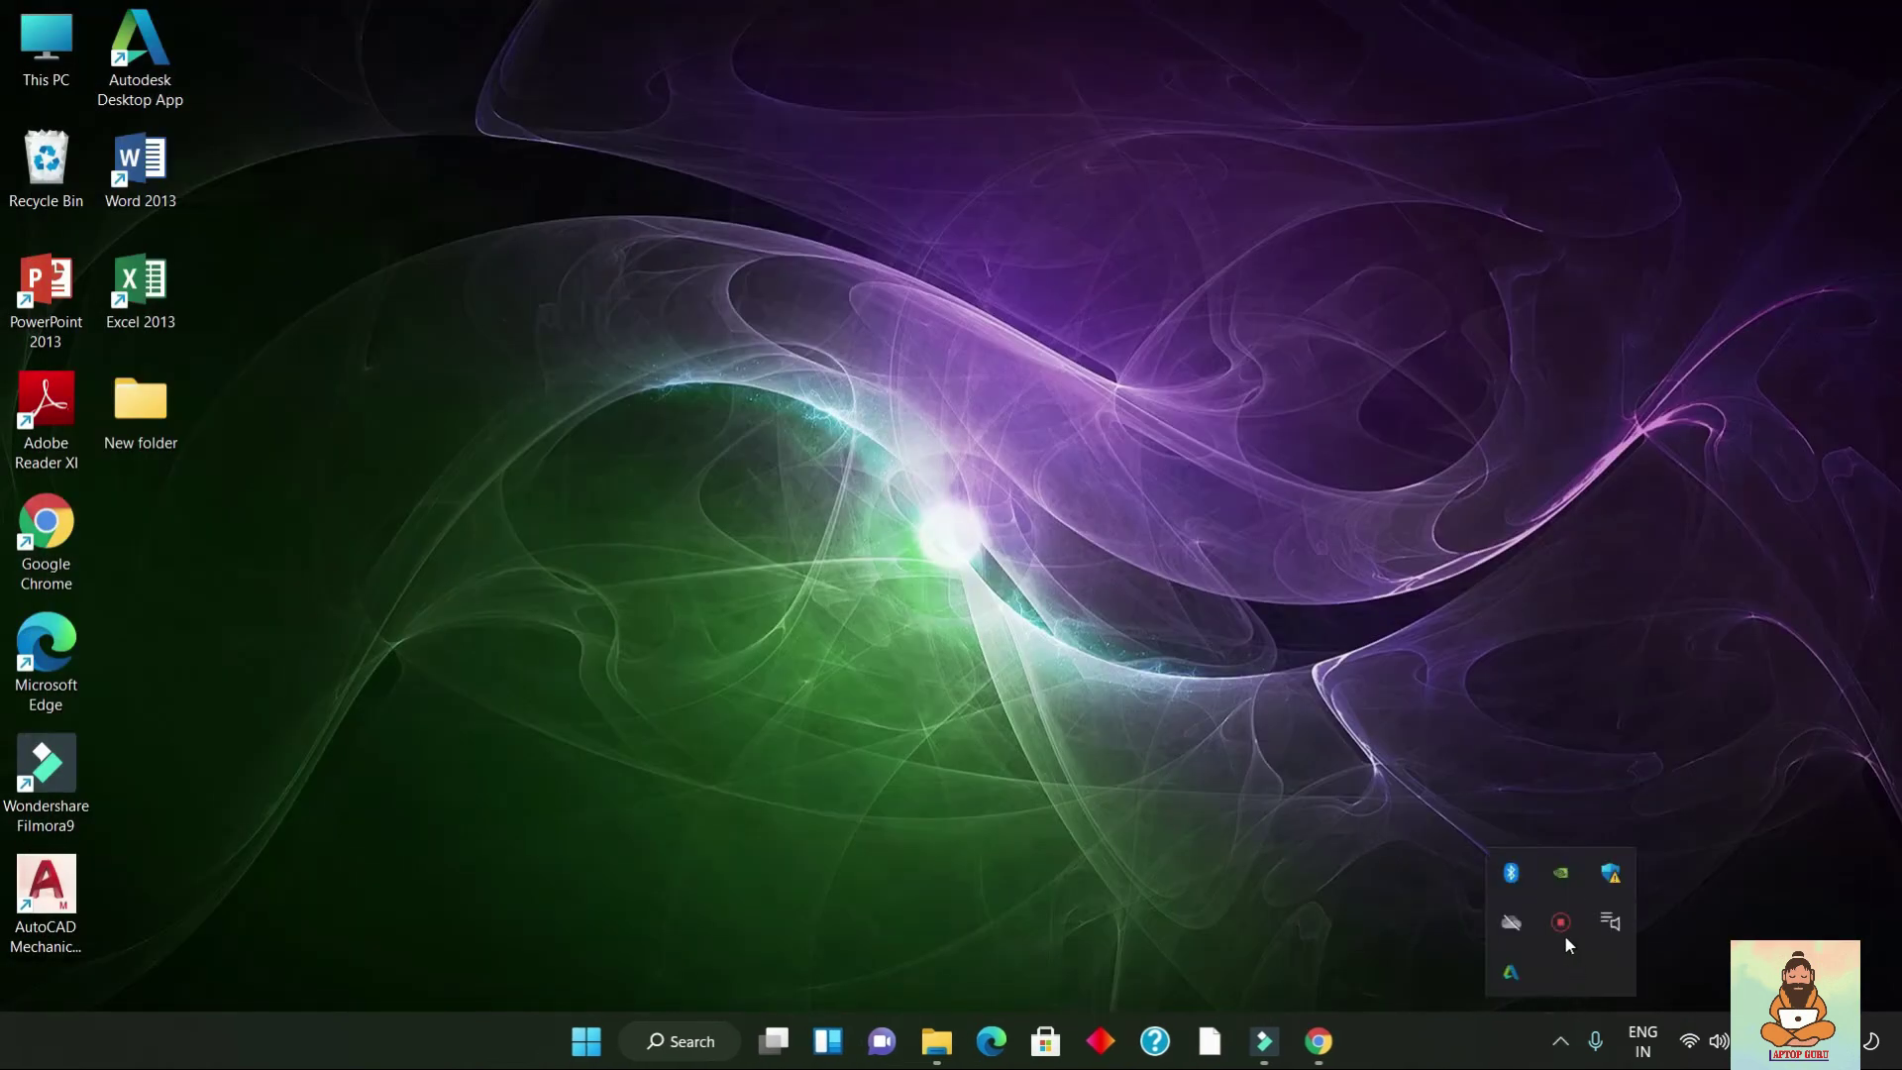
pyautogui.rightClick(1561, 929)
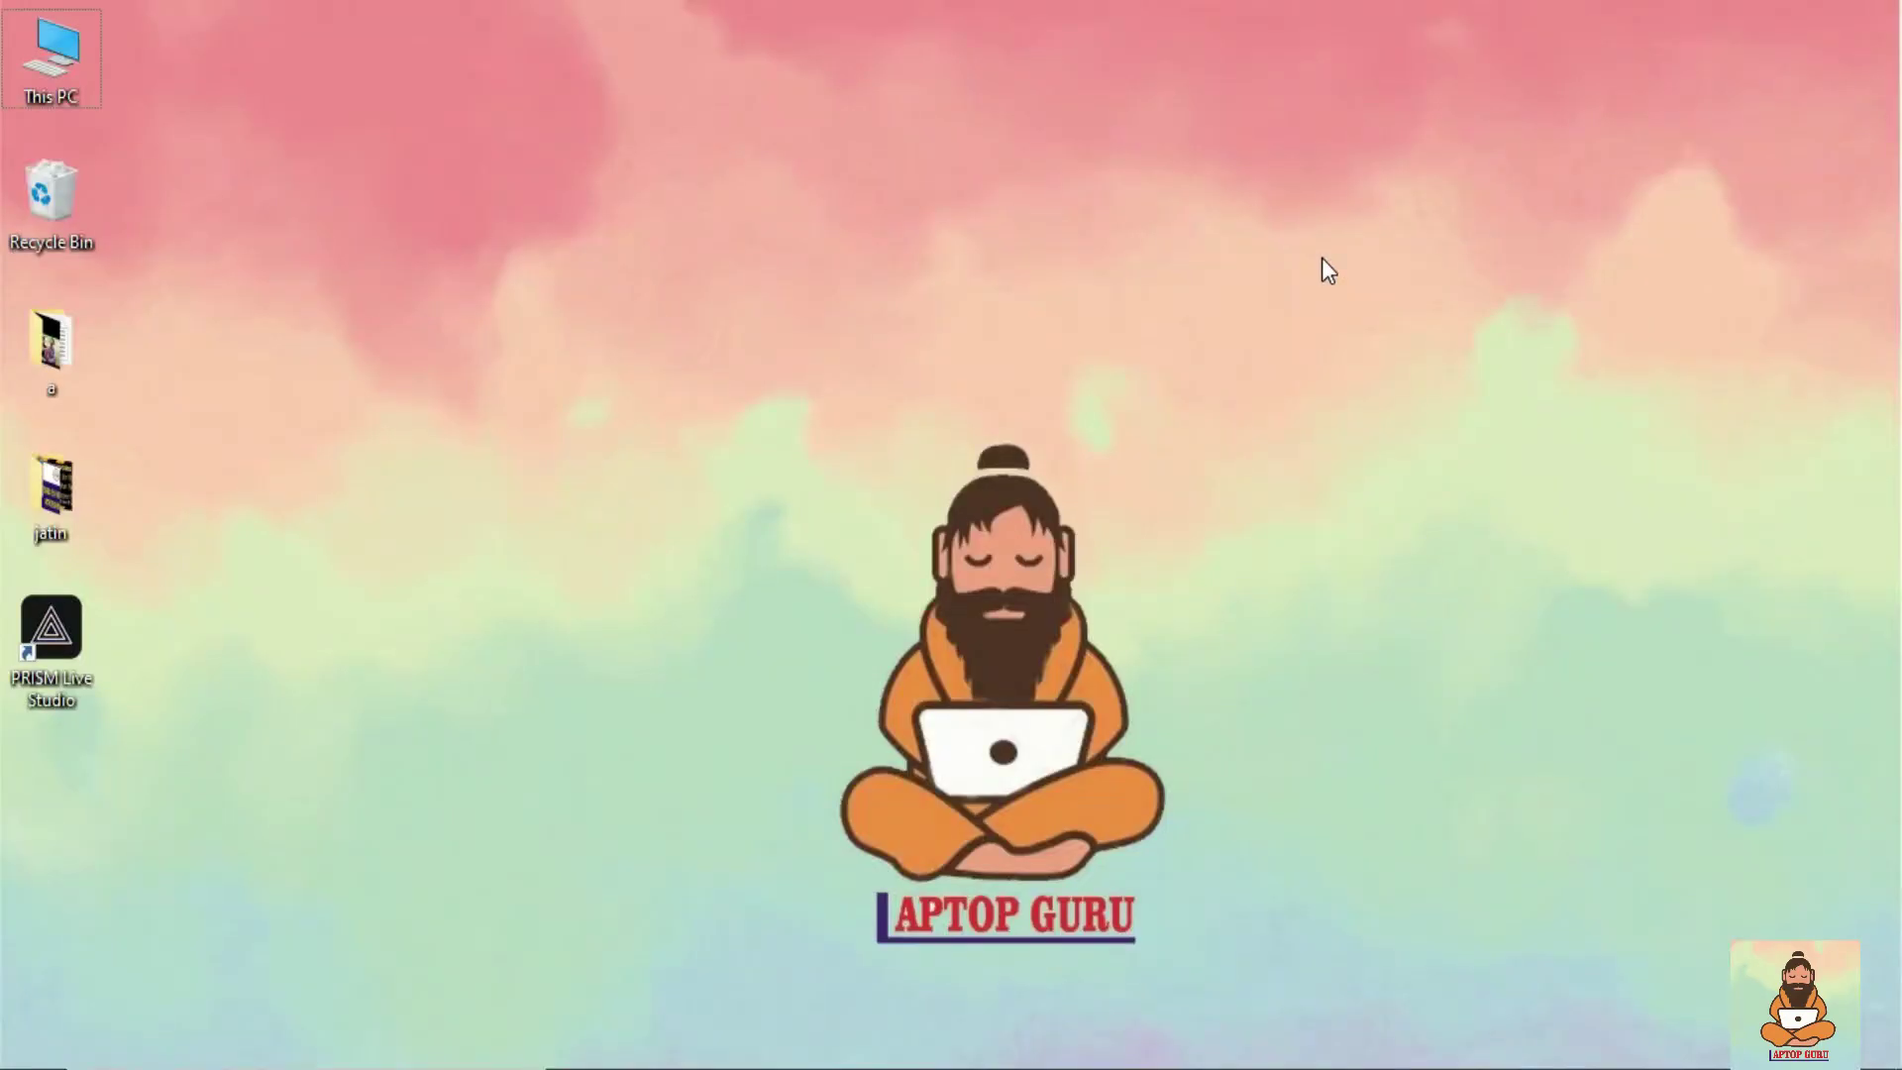
# Step: Refresh the desktop five times
pyautogui.rightClick(1321, 258)
pyautogui.rightClick(1058, 191)
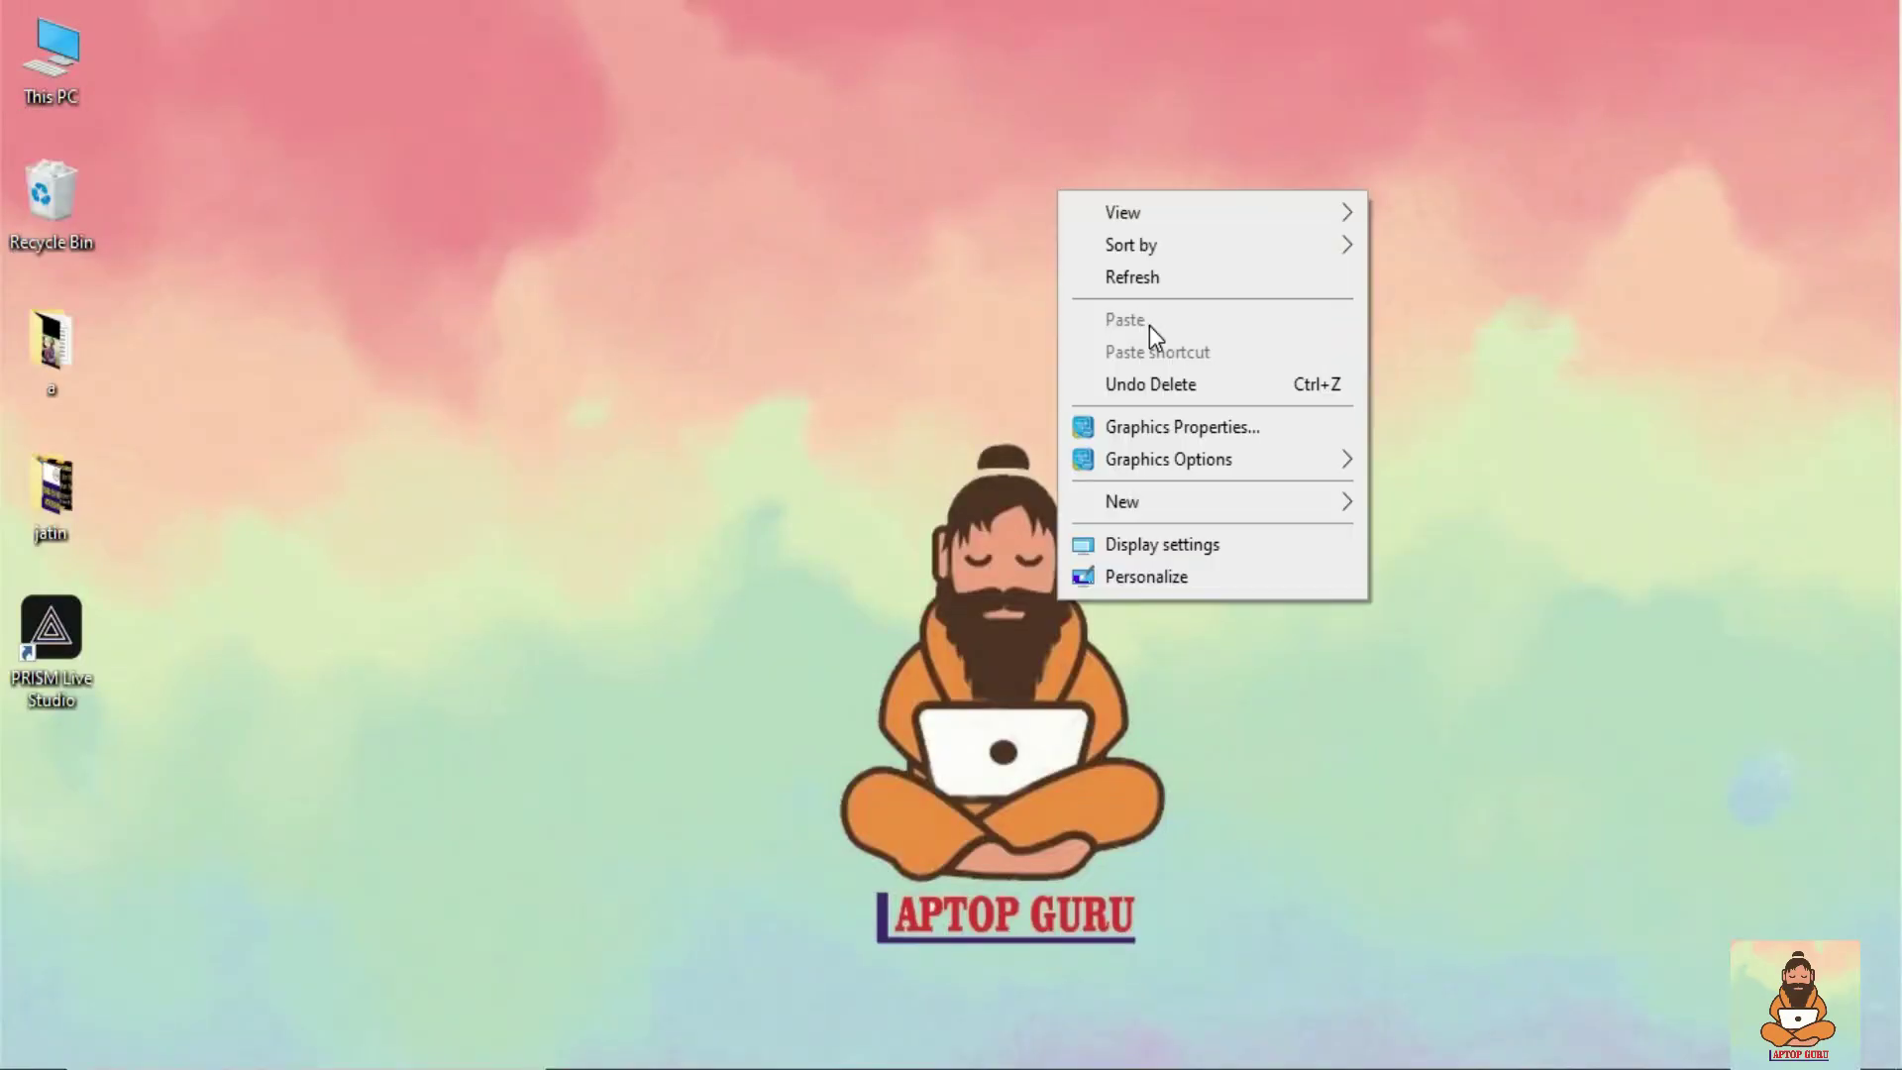
pyautogui.click(1154, 277)
pyautogui.rightClick(1391, 202)
pyautogui.click(1423, 280)
pyautogui.rightClick(1135, 189)
pyautogui.click(1231, 280)
pyautogui.rightClick(1290, 190)
pyautogui.click(1328, 277)
pyautogui.rightClick(1187, 227)
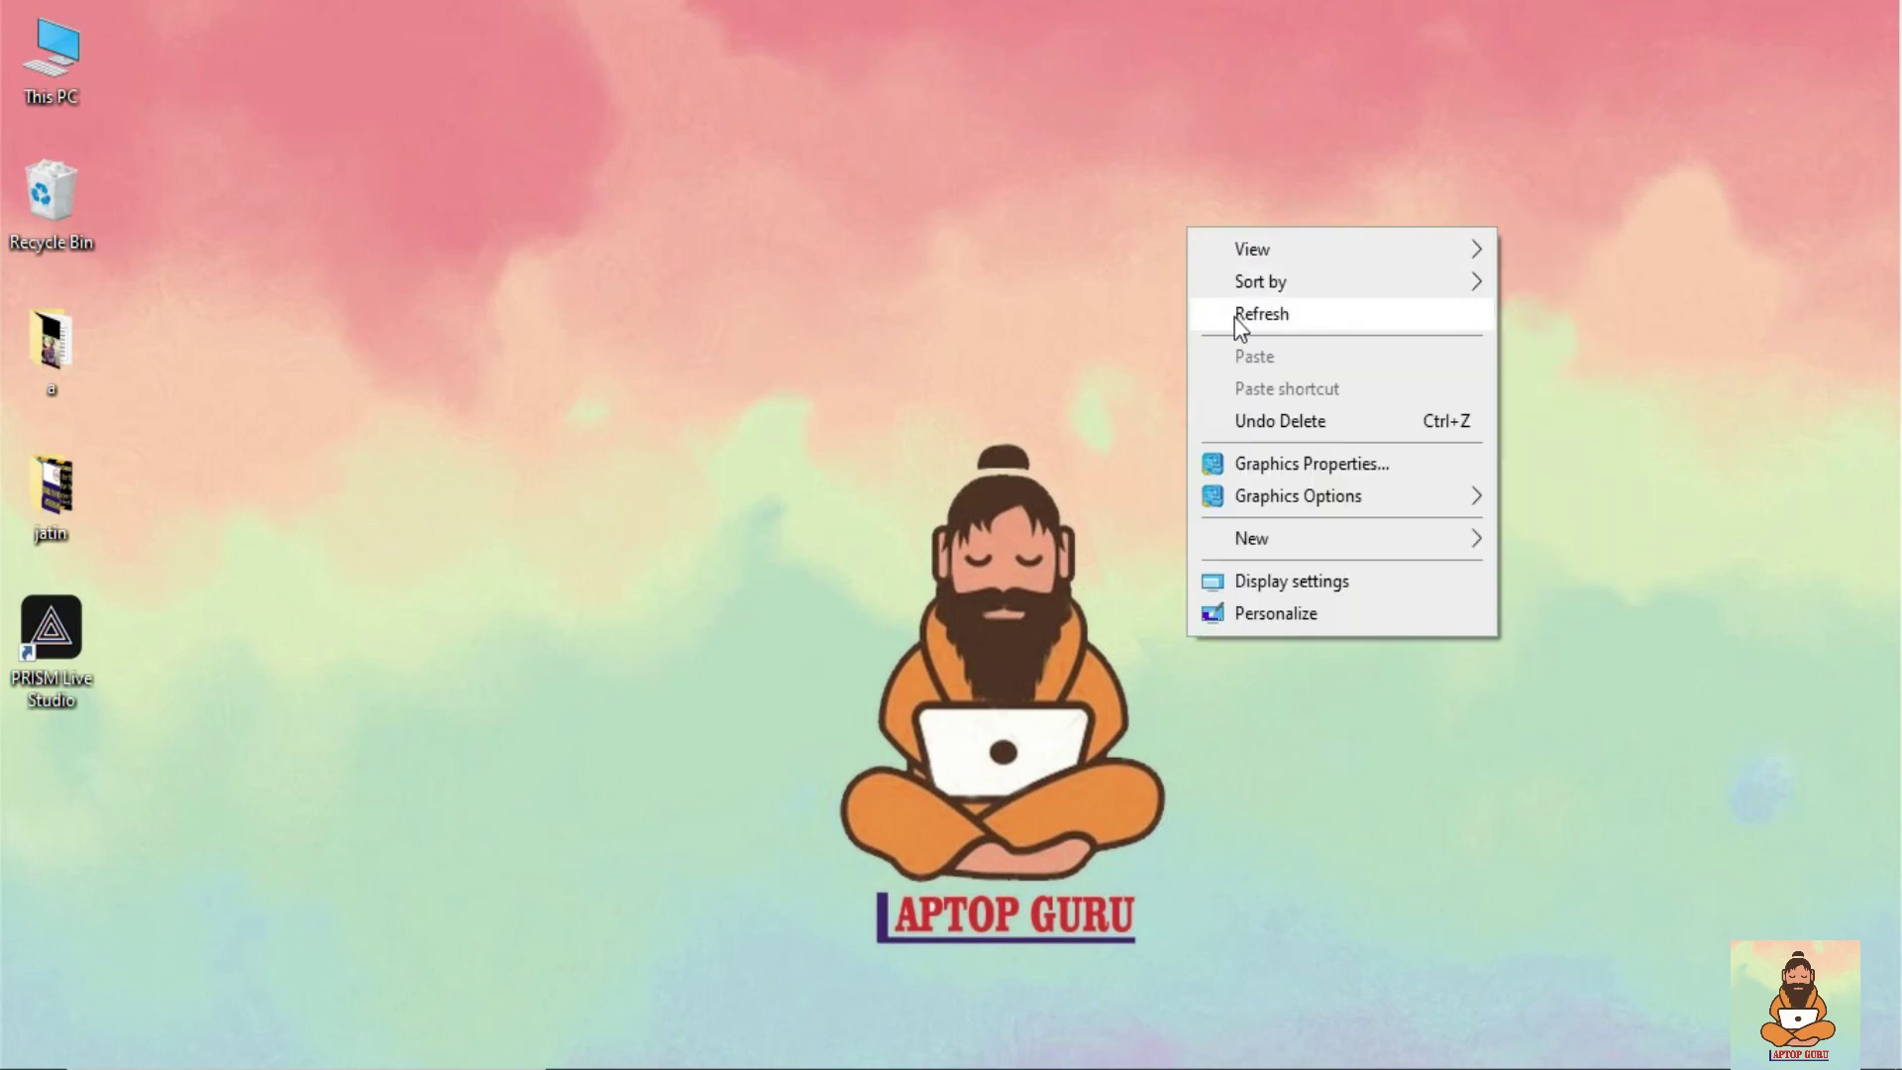
pyautogui.click(1238, 315)
pyautogui.moveTo(864, 342); pyautogui.dragTo(1276, 1030)
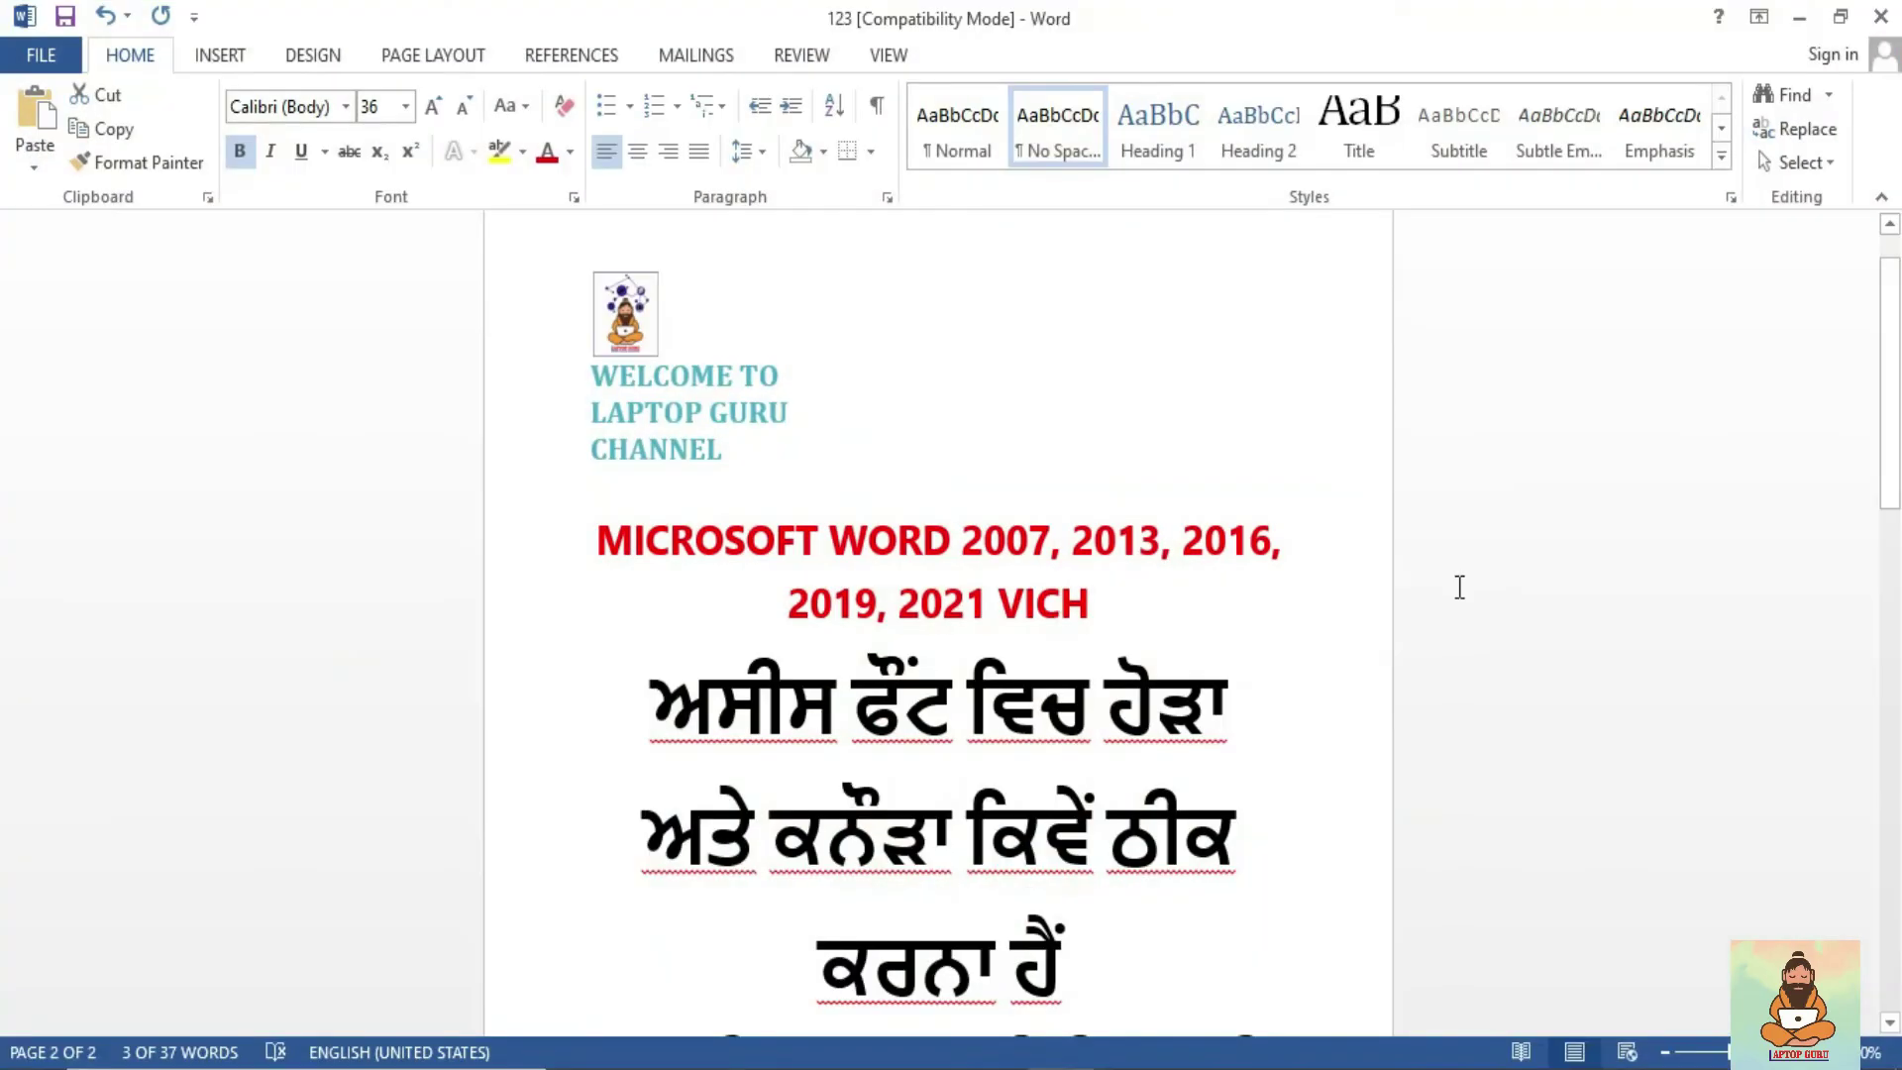
pyautogui.scroll(-3, 1459, 593)
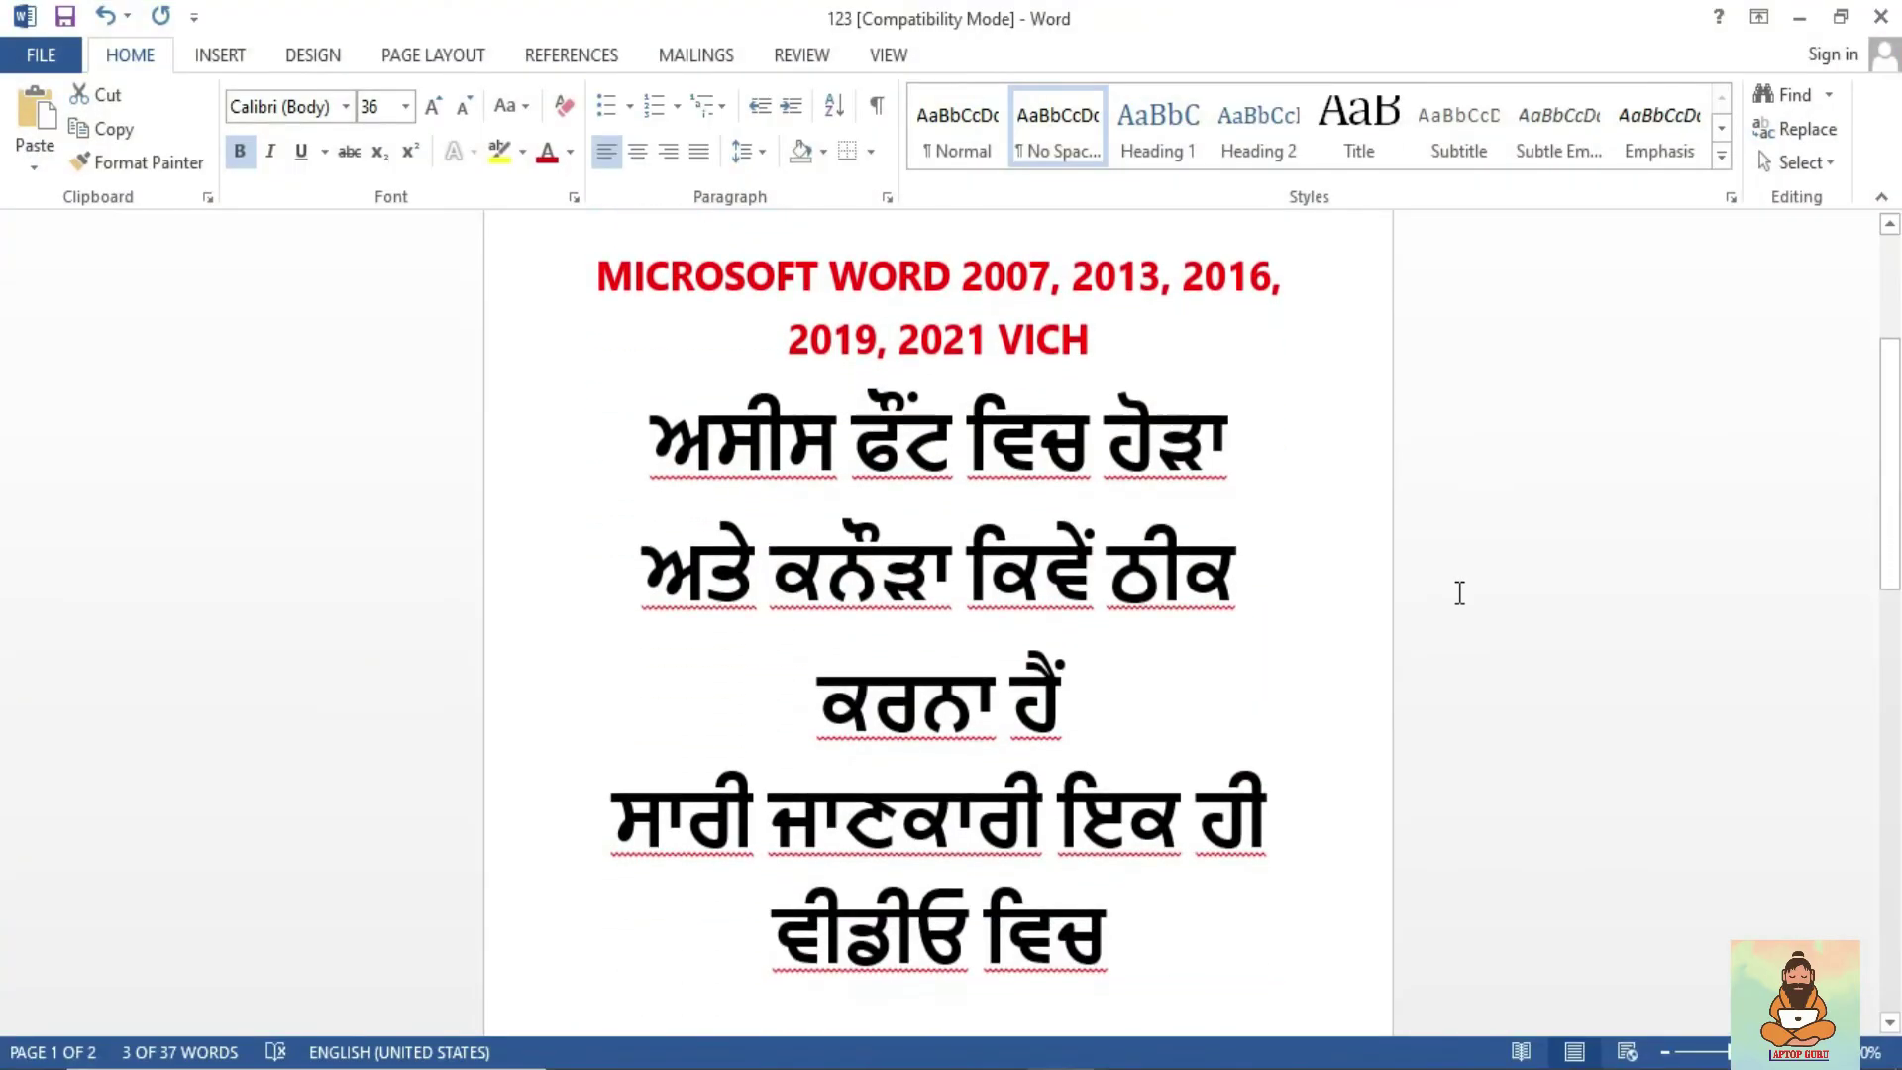
pyautogui.scroll(-1, 1459, 593)
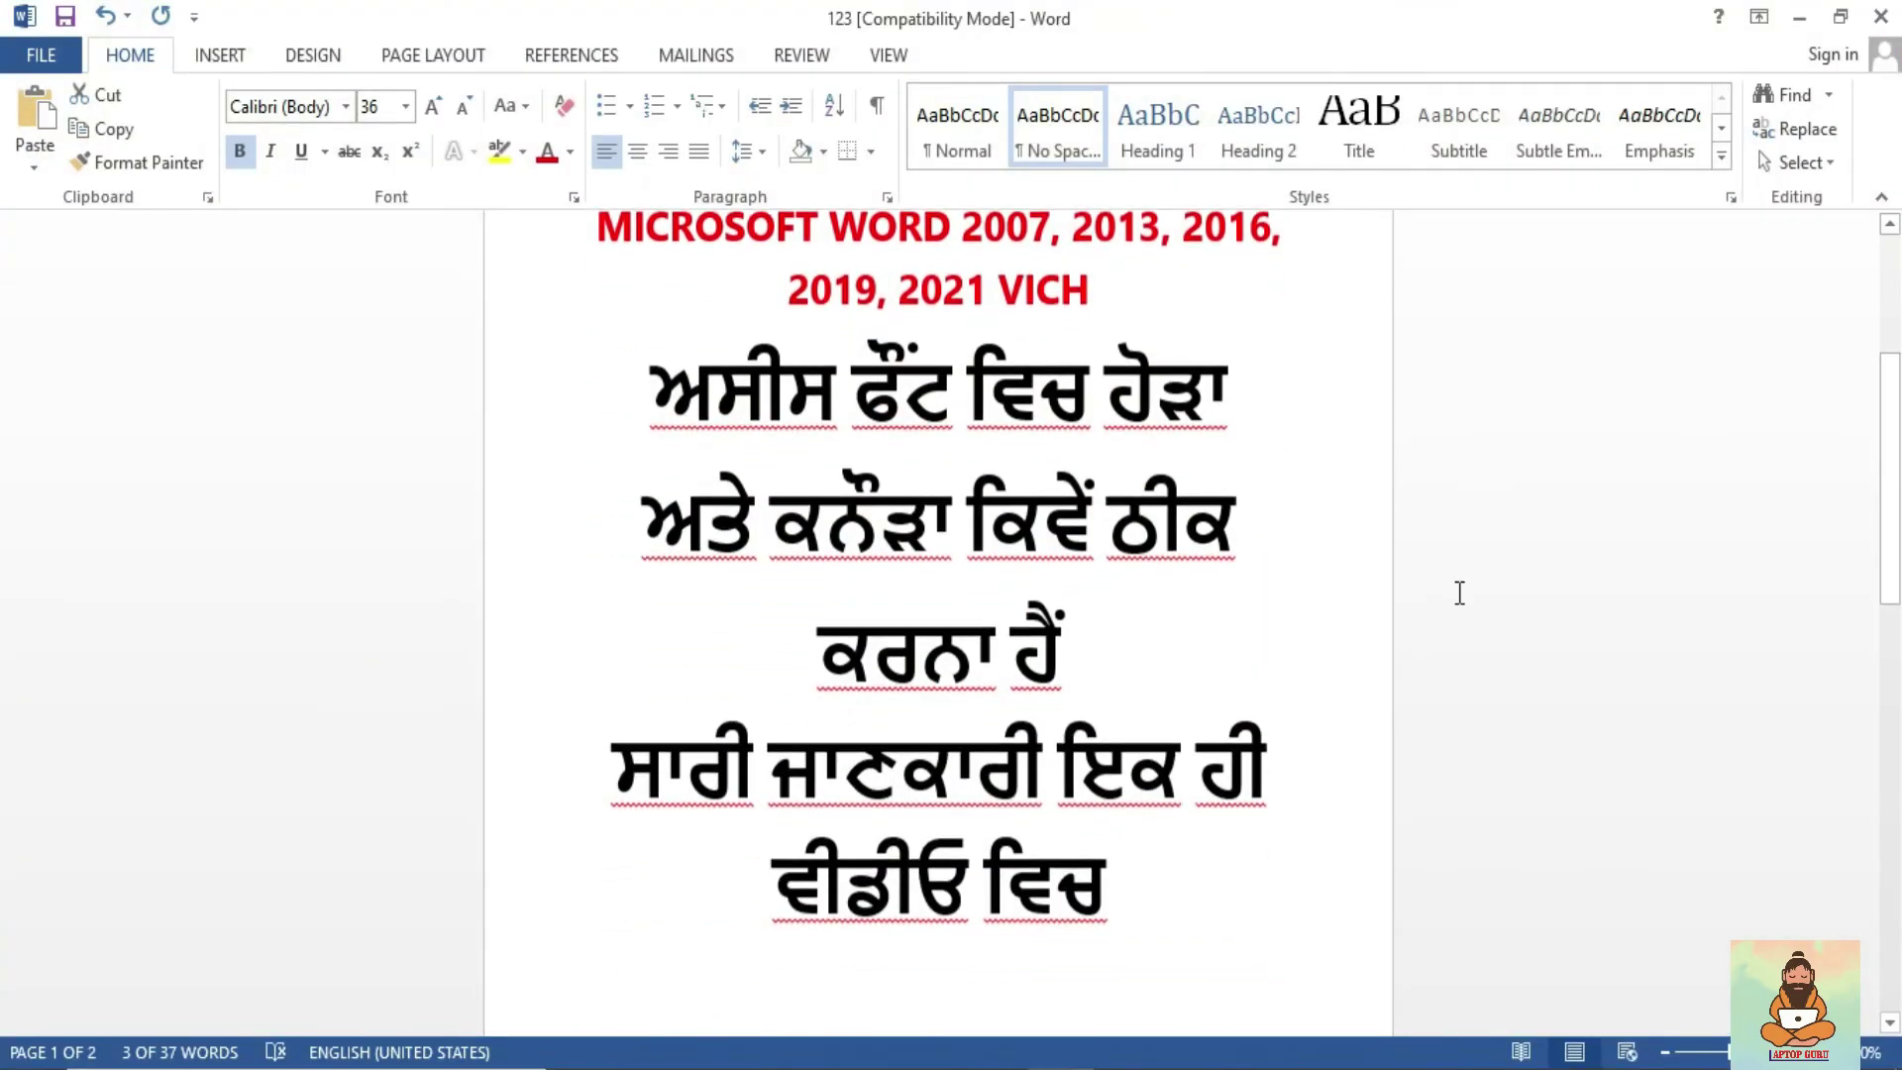
pyautogui.scroll(-2, 1459, 593)
pyautogui.scroll(-2, 1459, 593)
pyautogui.scroll(-1, 1459, 593)
pyautogui.scroll(-6, 1459, 592)
pyautogui.click(592, 581)
pyautogui.moveTo(592, 581); pyautogui.dragTo(866, 679)
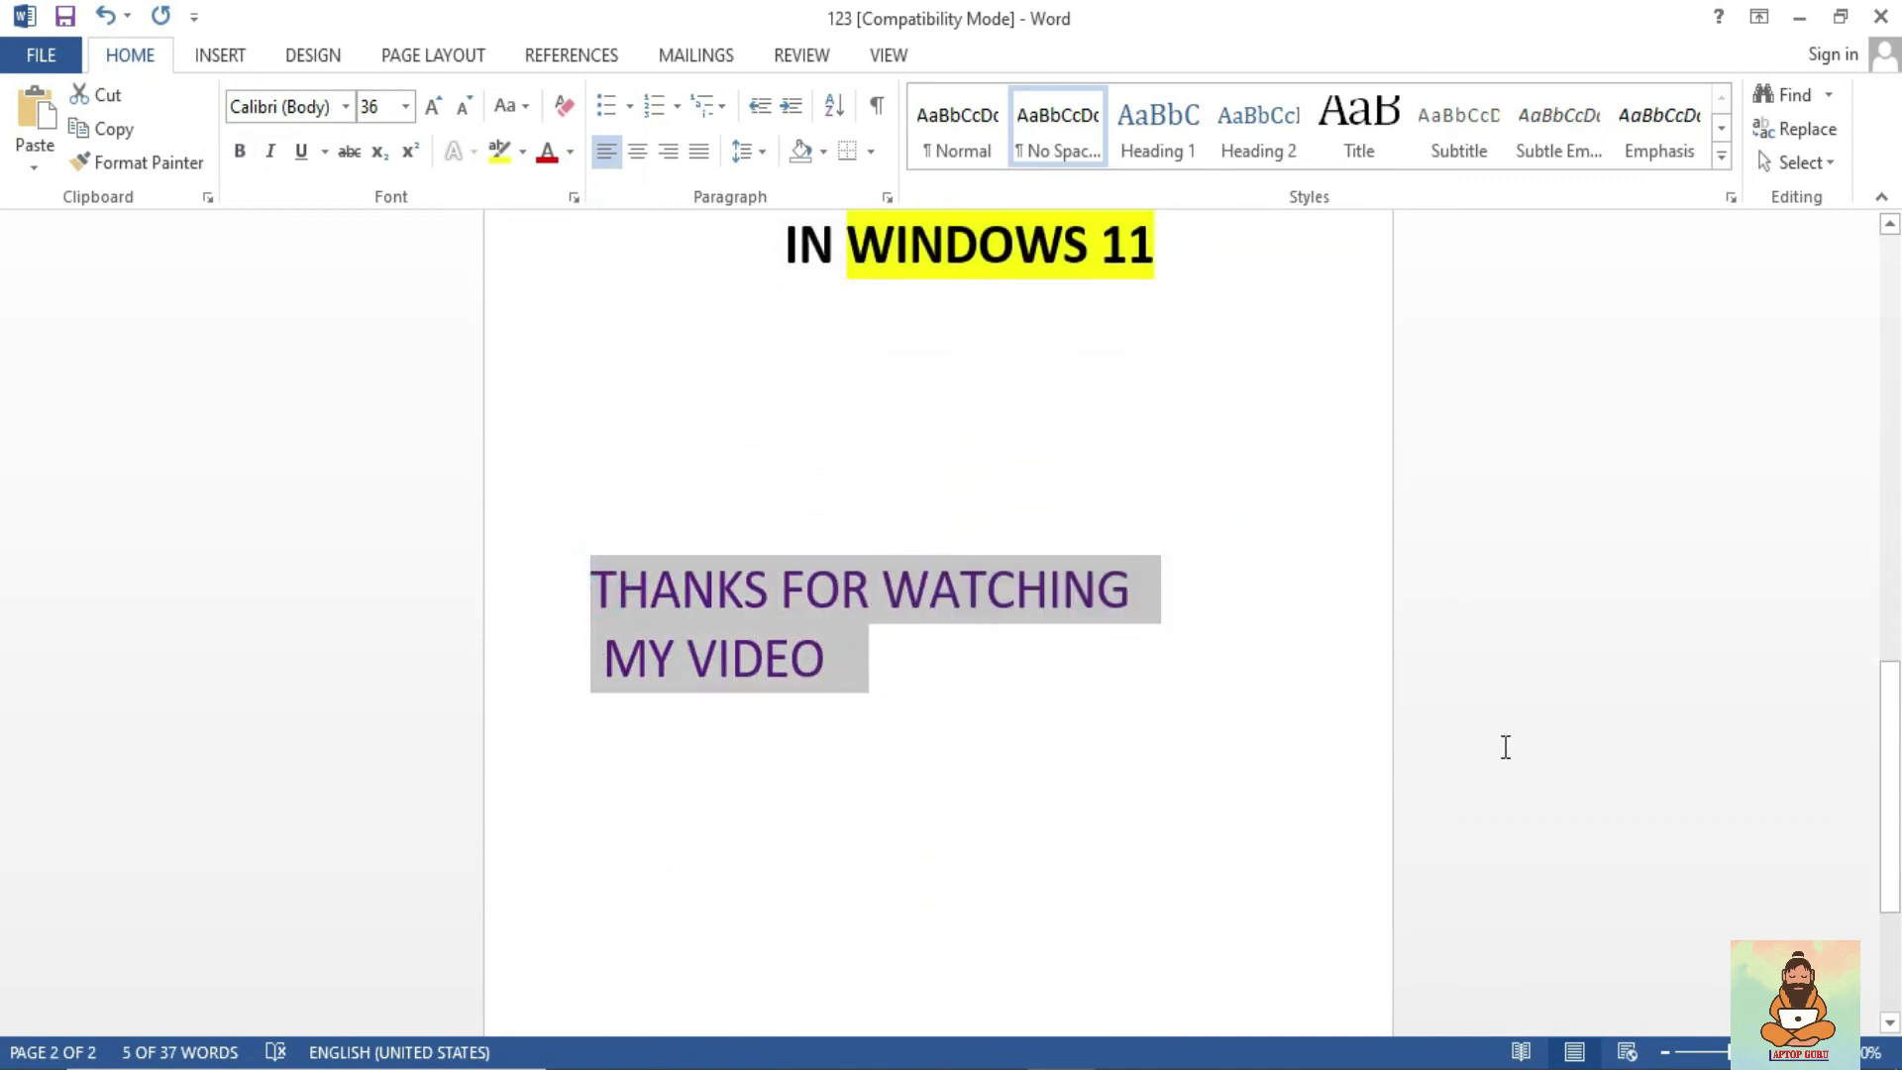
pyautogui.click(1505, 749)
pyautogui.scroll(3, 1505, 748)
pyautogui.scroll(4, 1506, 749)
pyautogui.scroll(5, 1505, 748)
pyautogui.scroll(1, 1506, 749)
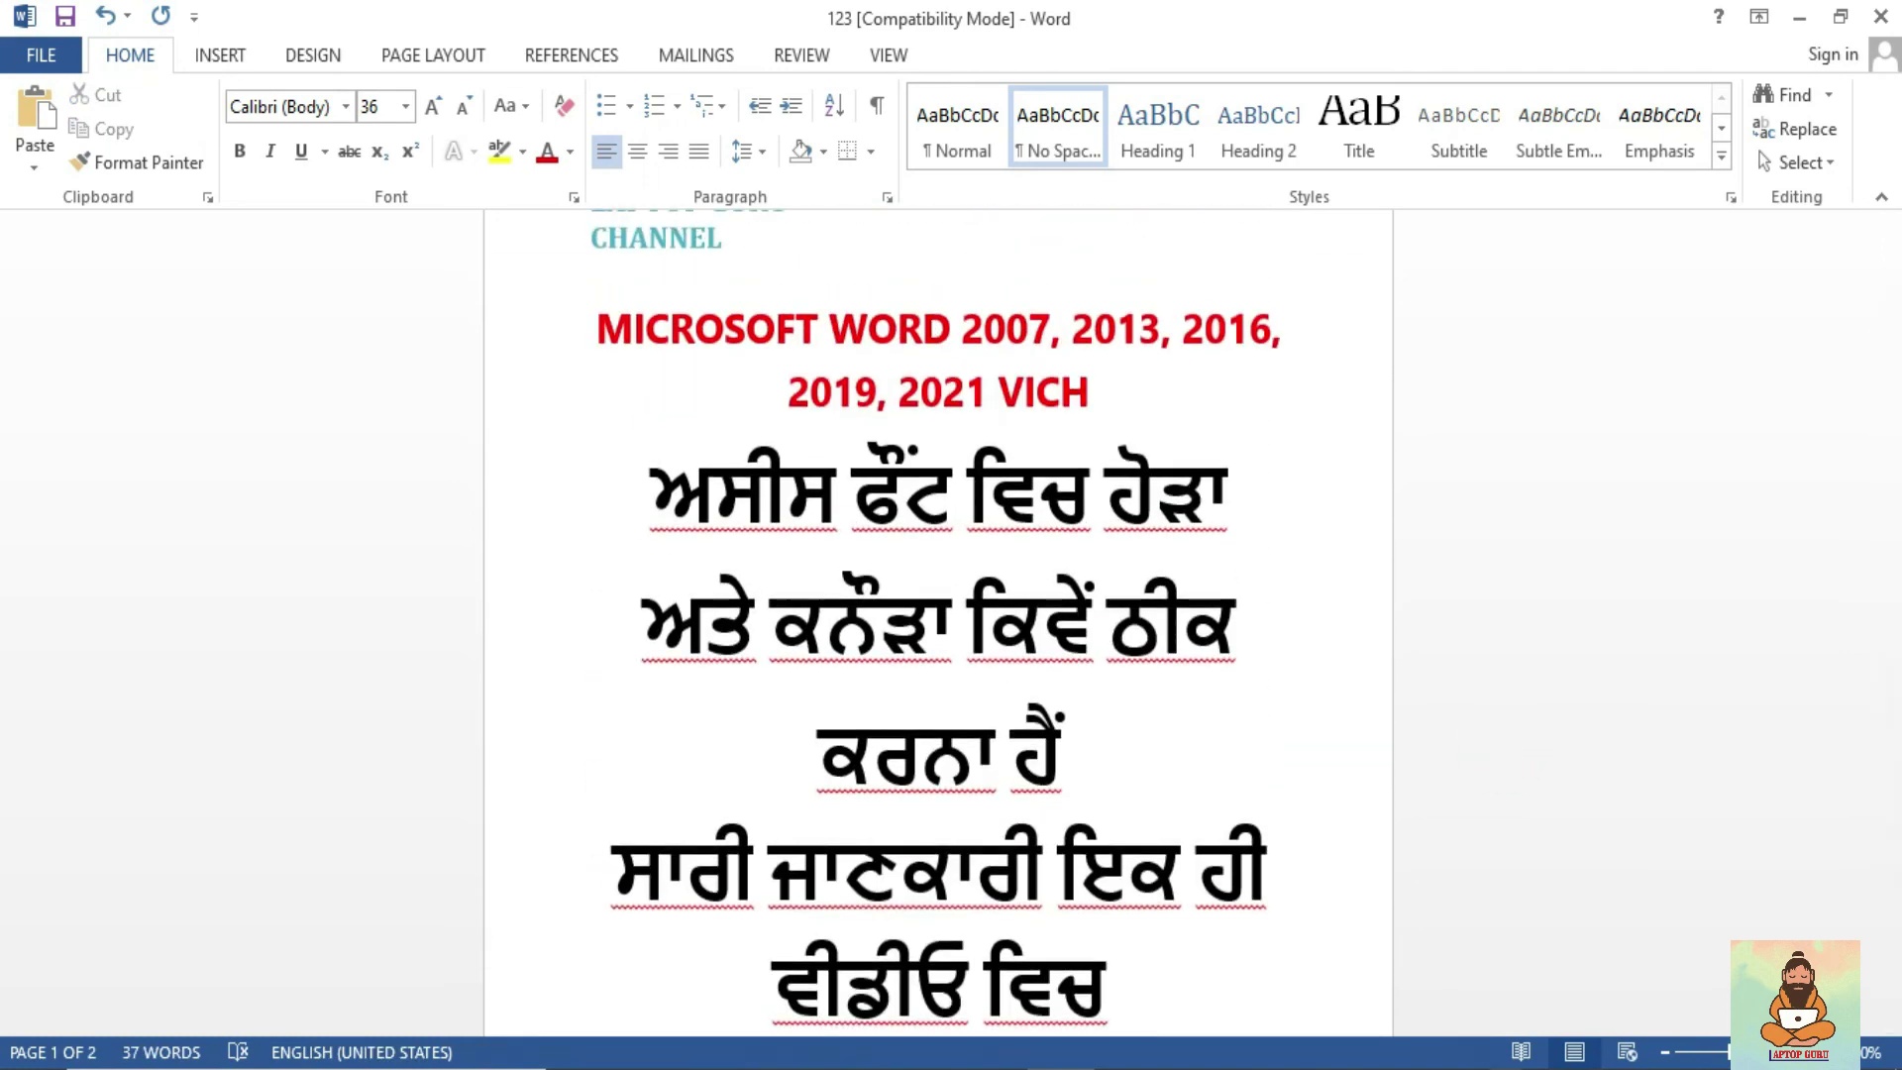